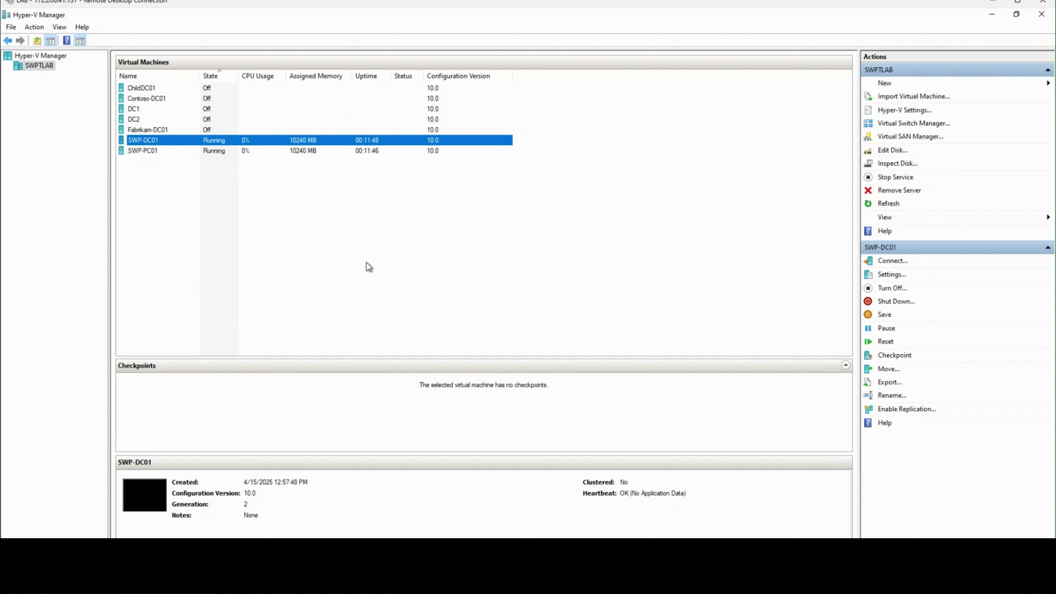
Step: Start a connection to SWP-DC01, then launch Paint by searching 'pa'
{"action": "right_click", "coordinate": [160, 138]}
{"action": "left_click", "coordinate": [198, 145]}
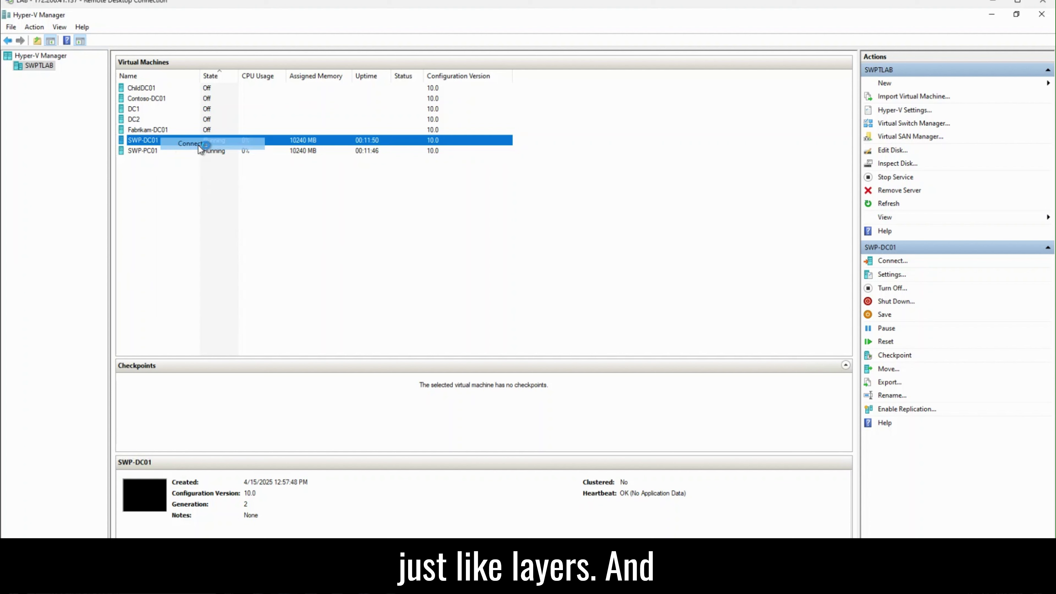
{"action": "key", "text": "super"}
{"action": "type", "text": "pa"}
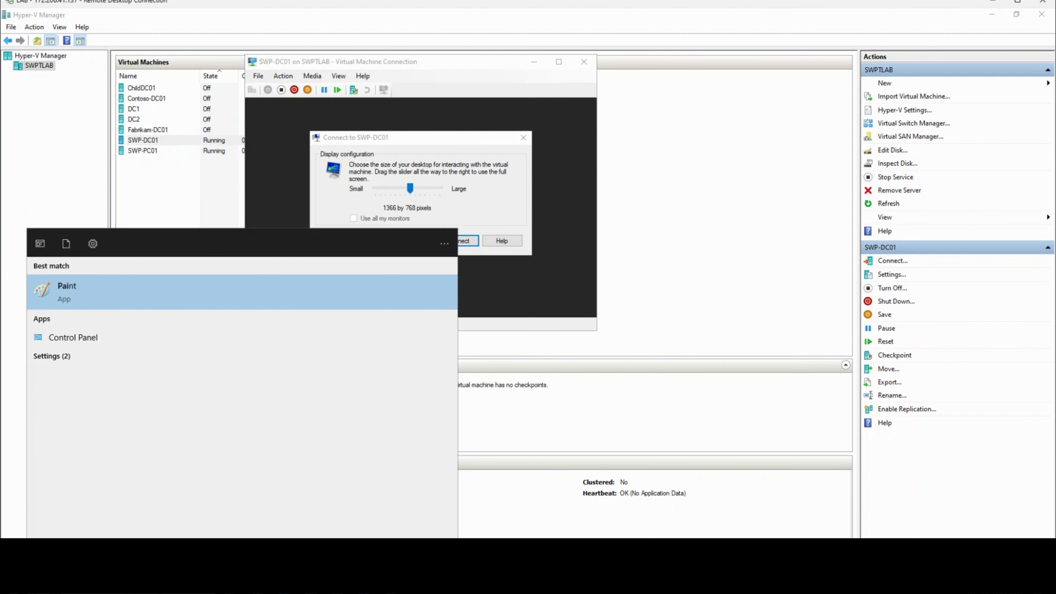
{"action": "key", "text": "Return"}
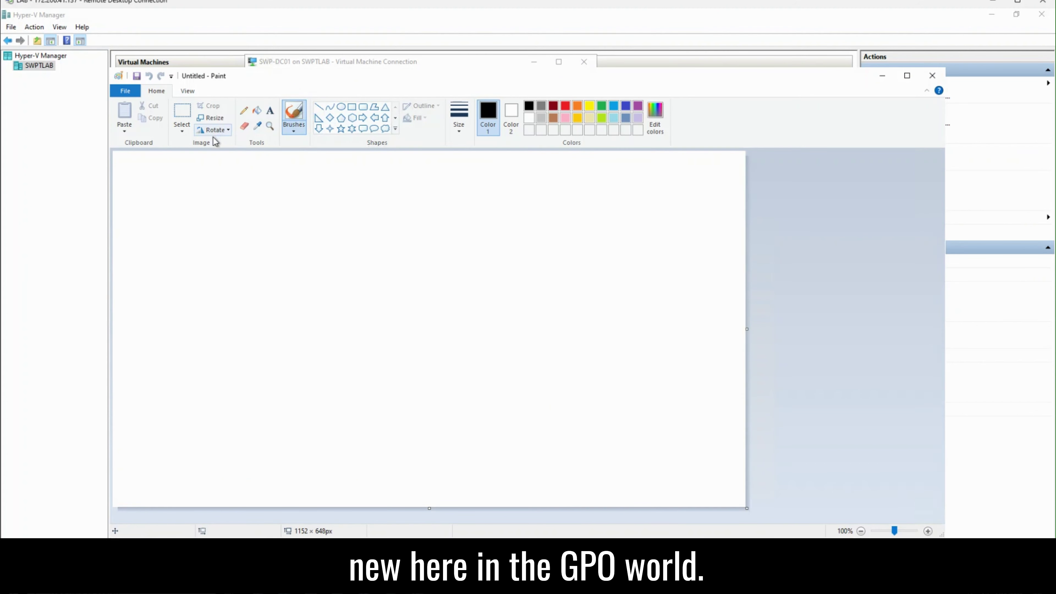
Step: Add the LOCAL and SITE text labels at the upper left of the canvas
{"action": "left_click", "coordinate": [270, 110]}
{"action": "left_click", "coordinate": [194, 209]}
{"action": "type", "text": "LOCAL"}
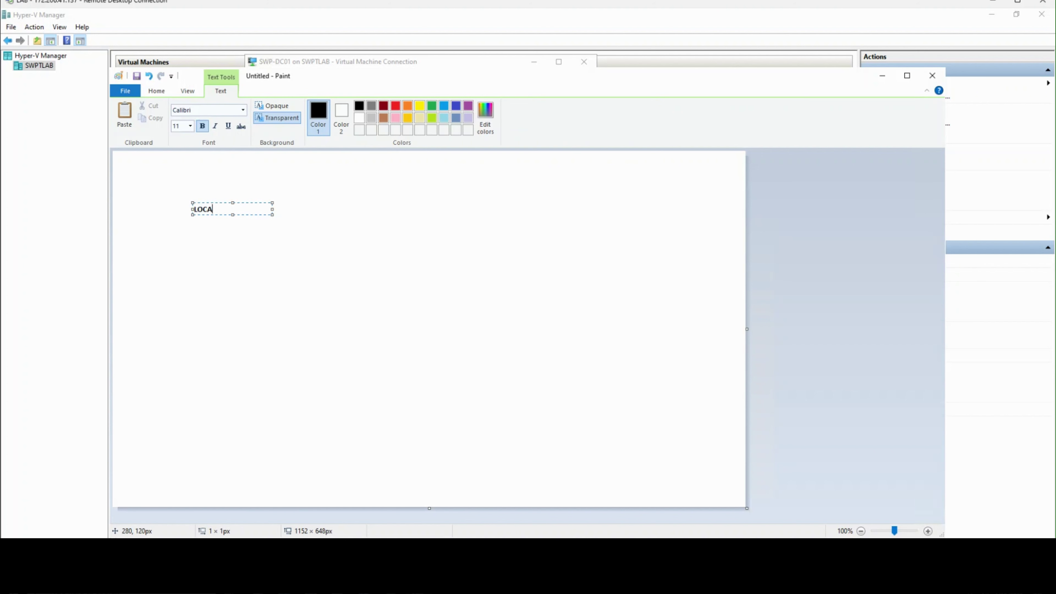
{"action": "left_click", "coordinate": [195, 232]}
{"action": "left_click_drag", "start_coordinate": [198, 221], "coordinate": [277, 233]}
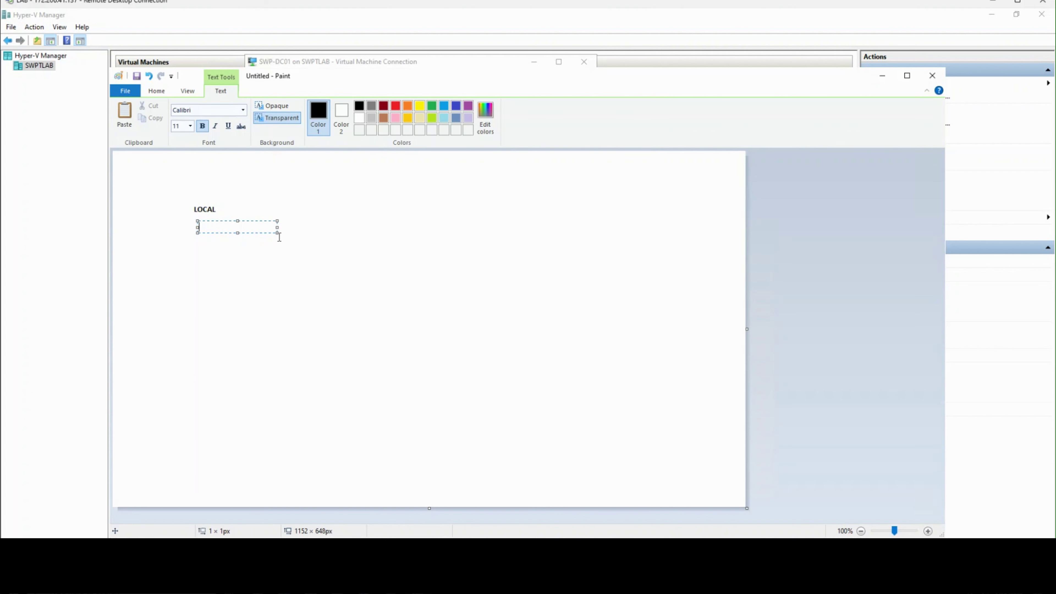
{"action": "type", "text": "SITE"}
{"action": "left_click", "coordinate": [198, 251]}
Step: Add DOMAIN and OU beneath SITE, and LSDO near the top centre
{"action": "left_click", "coordinate": [197, 242]}
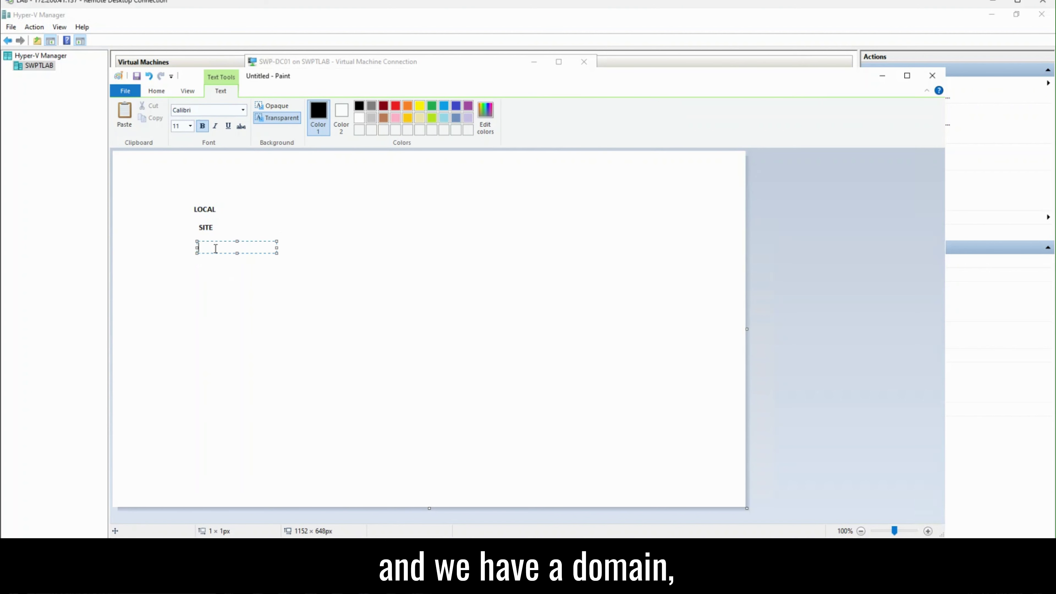
{"action": "type", "text": "DOMAIN"}
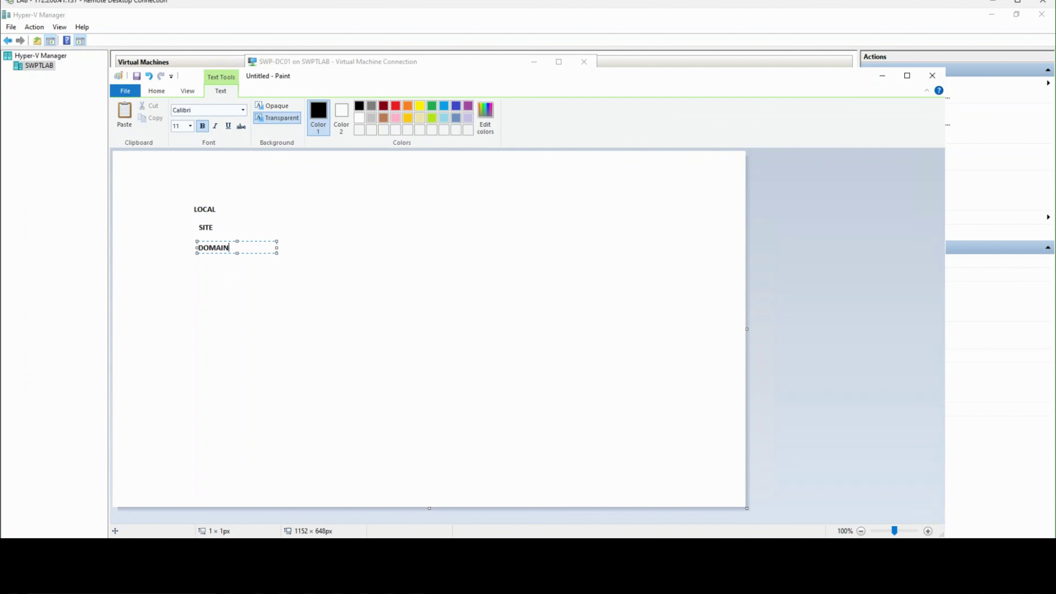
{"action": "left_click", "coordinate": [213, 266]}
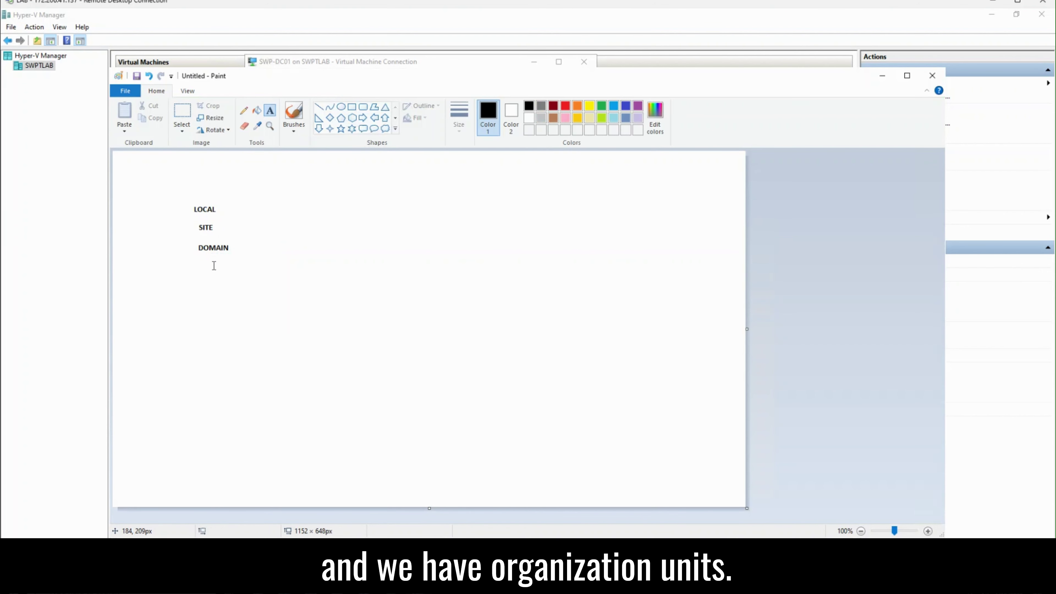
{"action": "left_click", "coordinate": [215, 265]}
{"action": "type", "text": "OU"}
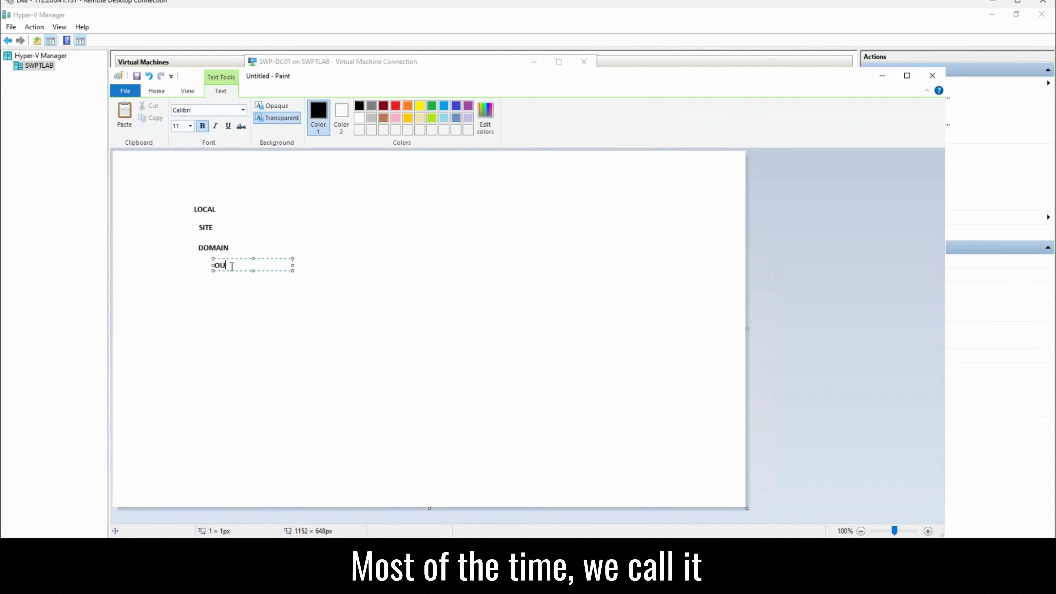
{"action": "left_click", "coordinate": [311, 228]}
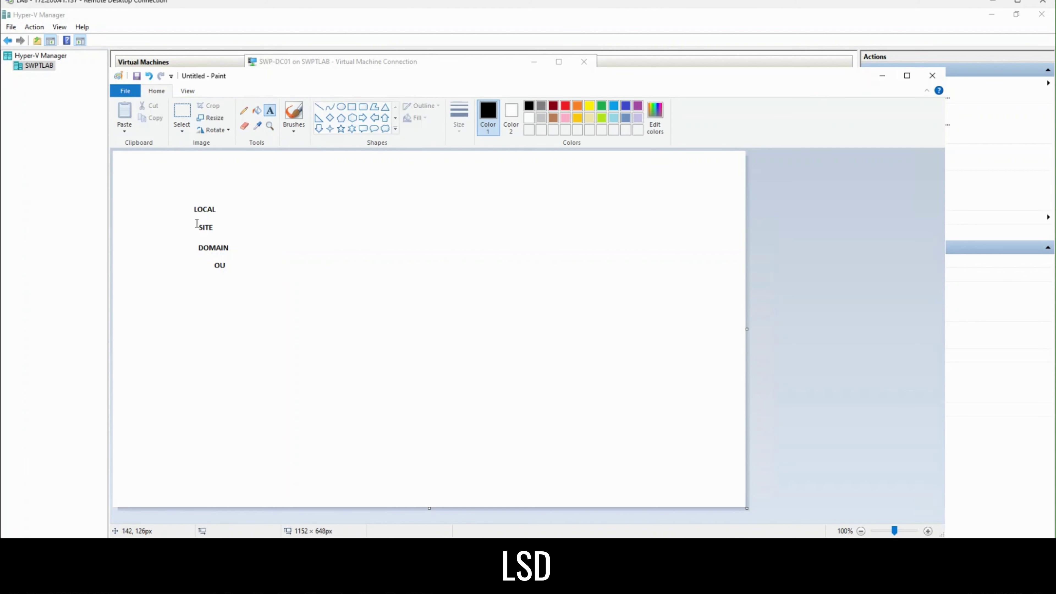
{"action": "left_click", "coordinate": [385, 203]}
{"action": "type", "text": "LS"}
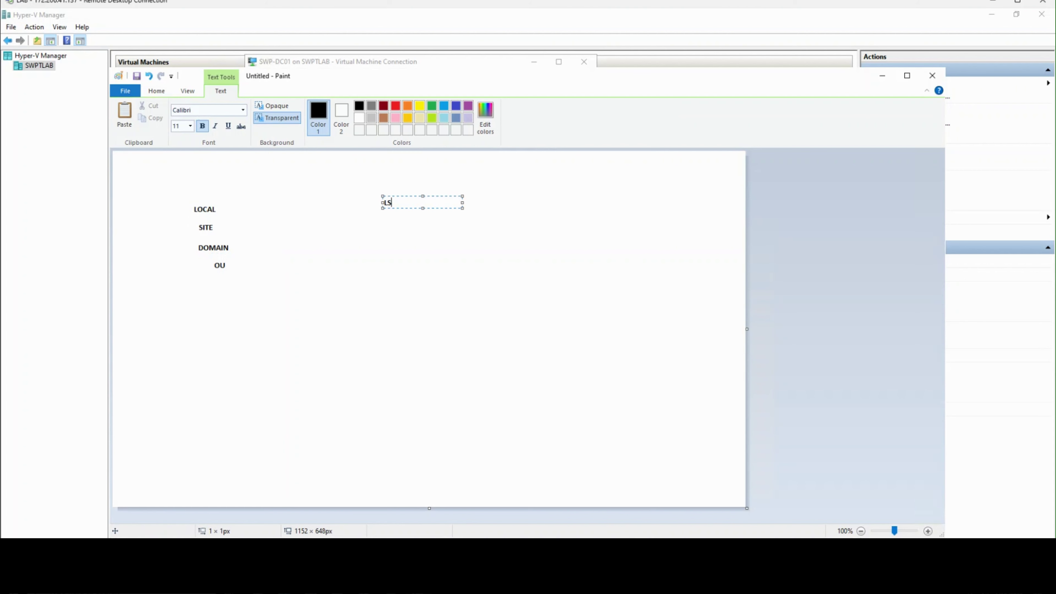
{"action": "type", "text": "DO"}
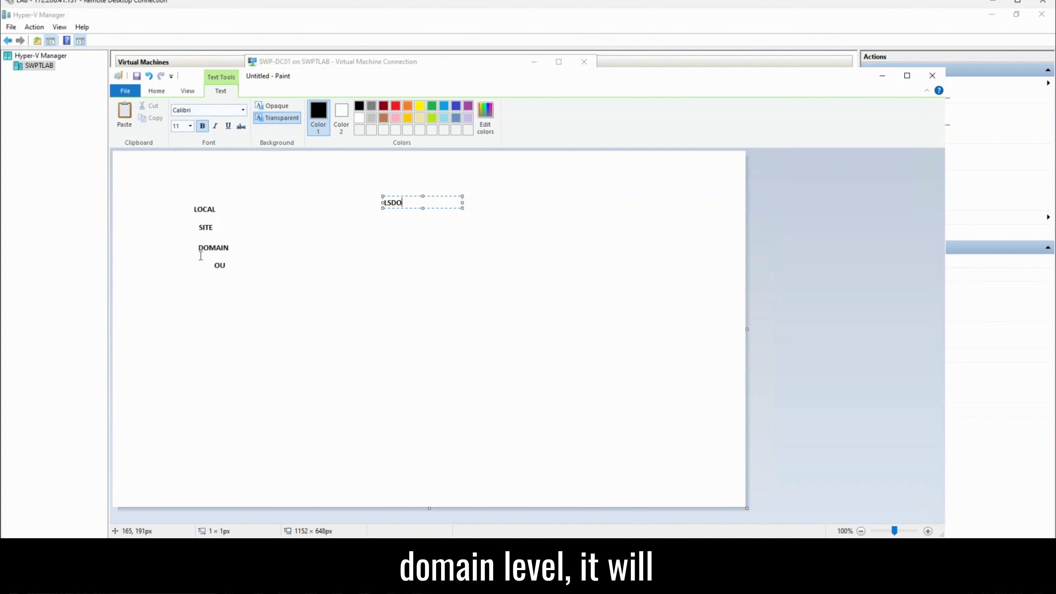
Step: Mark the DOMAIN and OU labels and dismiss the stray empty text boxes
{"action": "left_click_drag", "start_coordinate": [200, 248], "coordinate": [223, 252]}
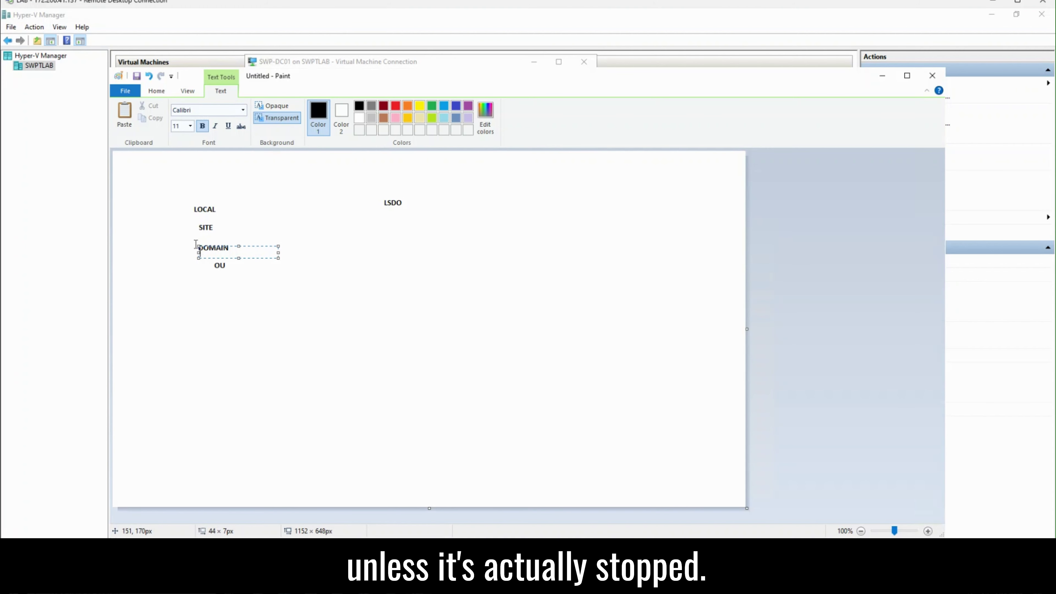
{"action": "left_click", "coordinate": [283, 283]}
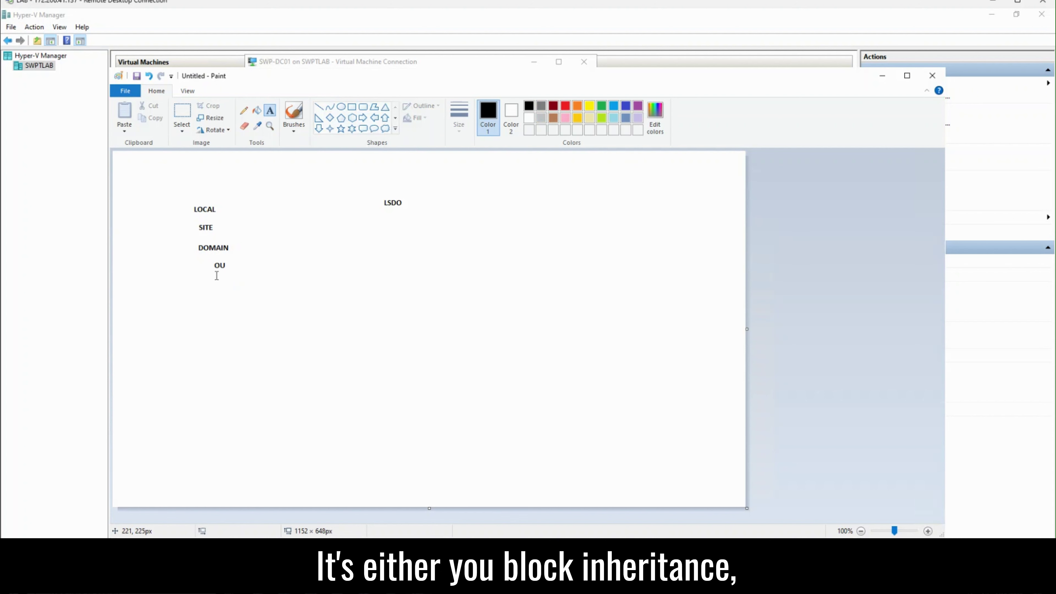
{"action": "left_click_drag", "start_coordinate": [210, 265], "coordinate": [257, 271]}
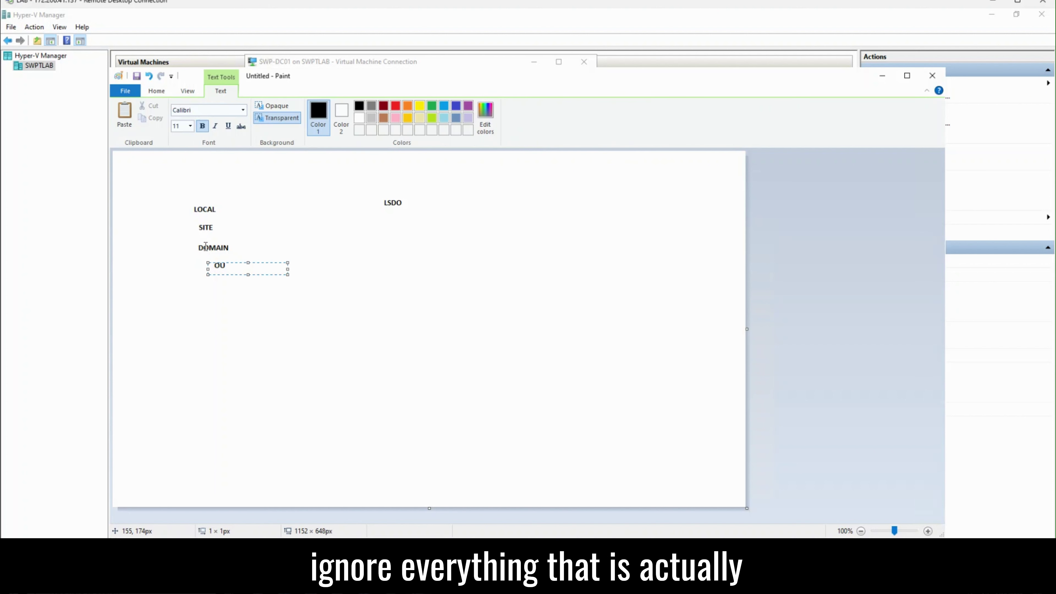
{"action": "left_click_drag", "start_coordinate": [205, 247], "coordinate": [240, 249]}
{"action": "left_click", "coordinate": [244, 238]}
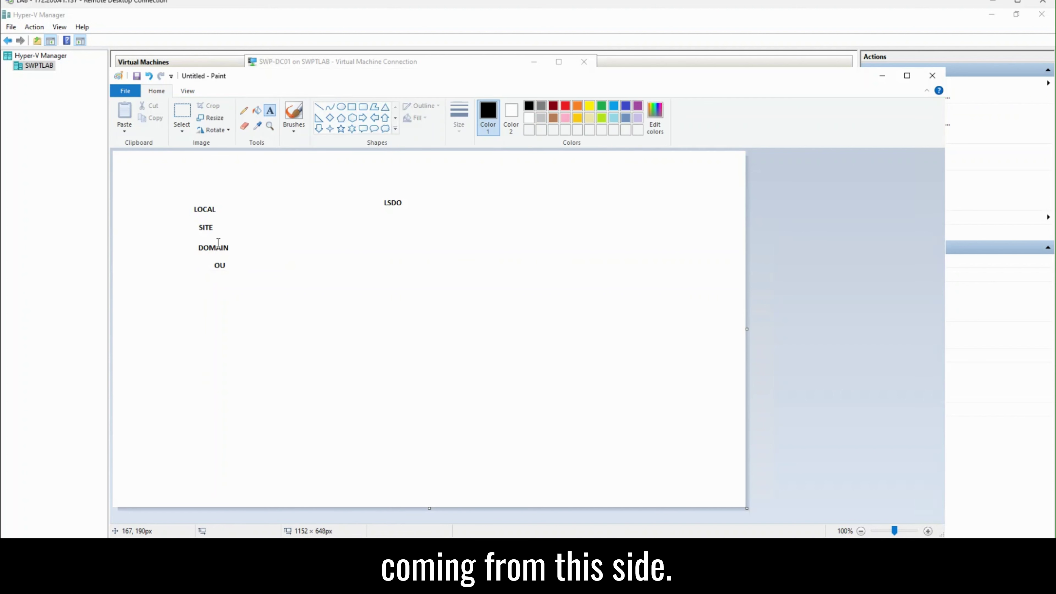
{"action": "left_click", "coordinate": [319, 107]}
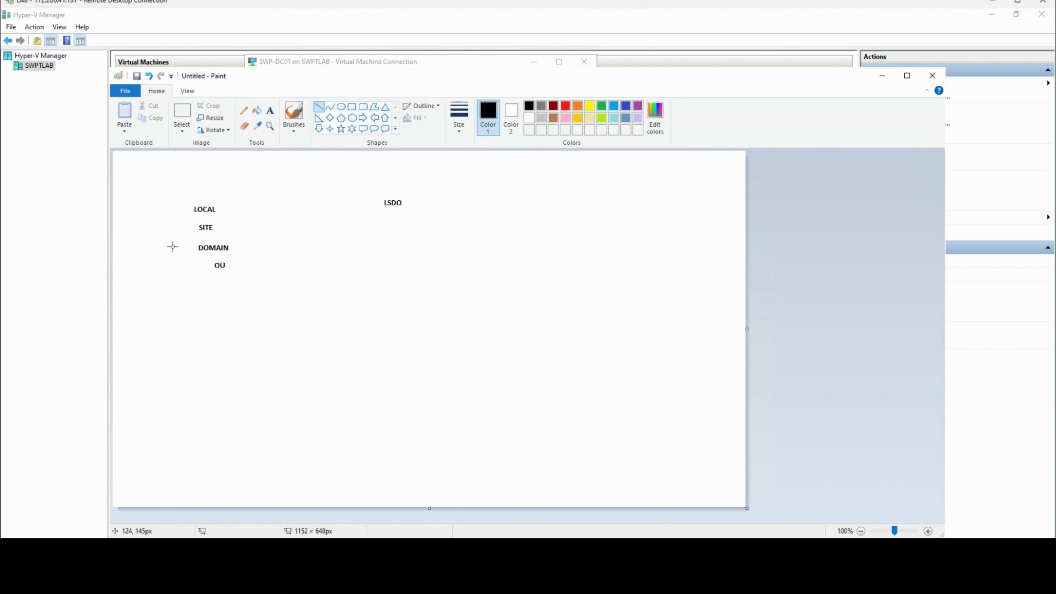
Step: Draw two straight lines into DOMAIN, from the left and upper left, then minimize Paint
{"action": "left_click_drag", "start_coordinate": [155, 250], "coordinate": [191, 246]}
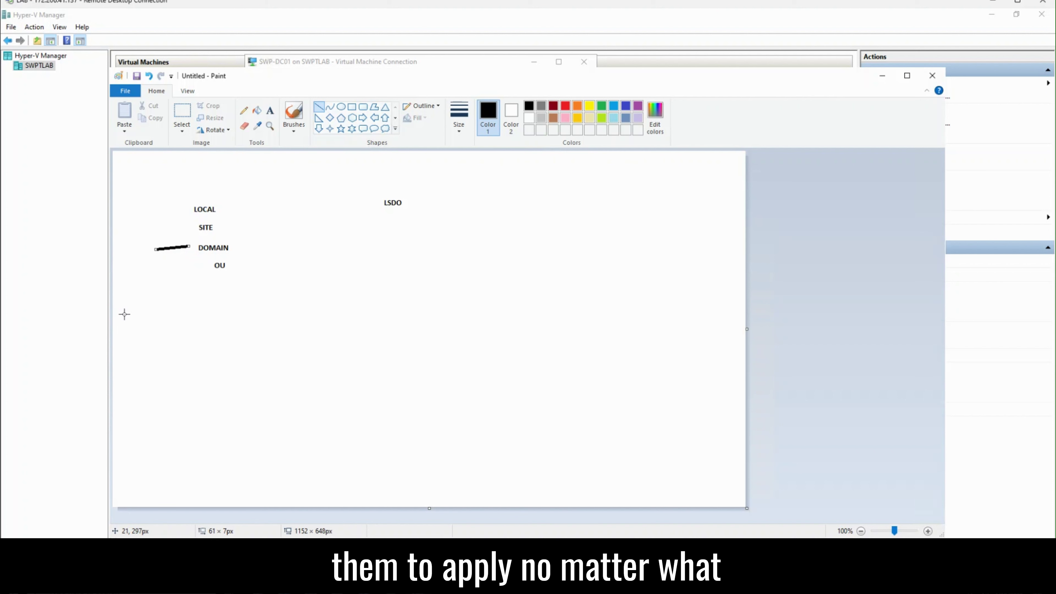
{"action": "mouse_move", "coordinate": [133, 199]}
{"action": "left_mouse_down"}
{"action": "mouse_move", "coordinate": [220, 247]}
{"action": "mouse_move", "coordinate": [253, 201]}
{"action": "left_mouse_up"}
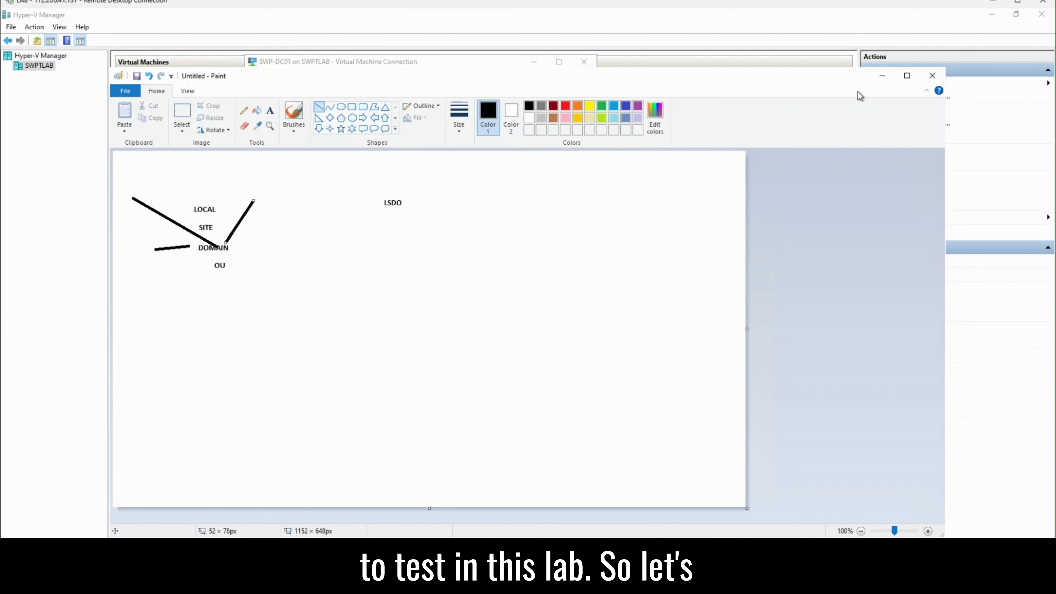
{"action": "left_click", "coordinate": [882, 79]}
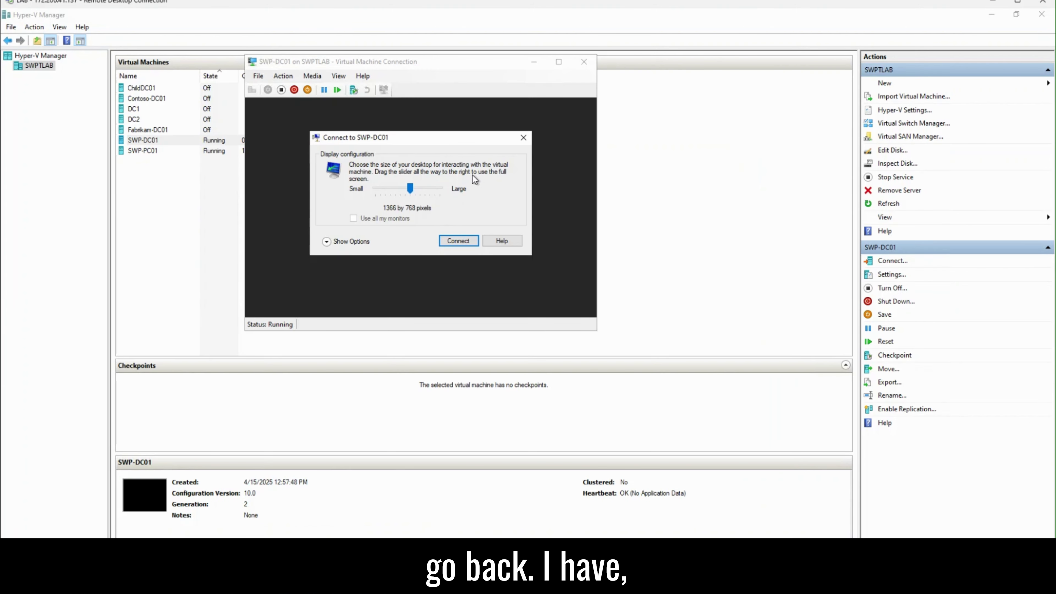
Step: Connect to SWP-DC01 at 1366 by 768 and bring its connection window to the front
{"action": "left_click", "coordinate": [522, 137]}
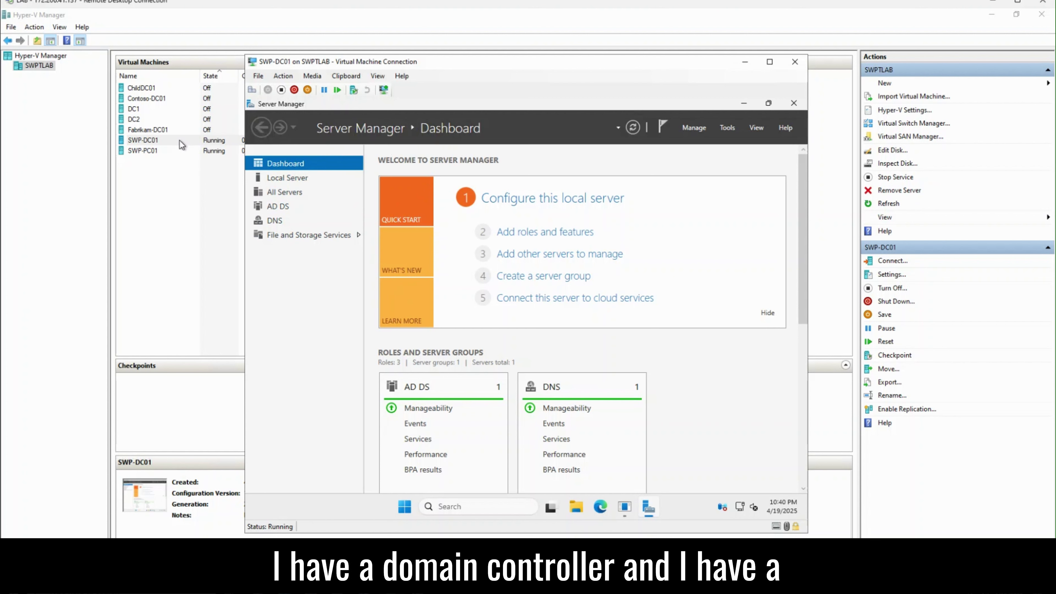
{"action": "left_click", "coordinate": [158, 151]}
{"action": "left_click", "coordinate": [168, 141]}
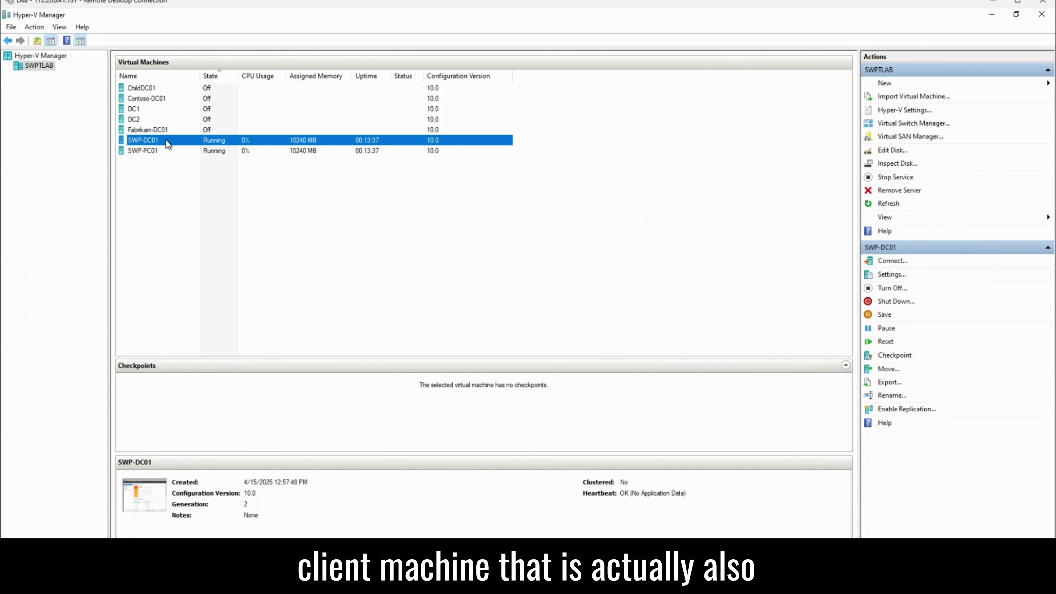
{"action": "left_click", "coordinate": [391, 583]}
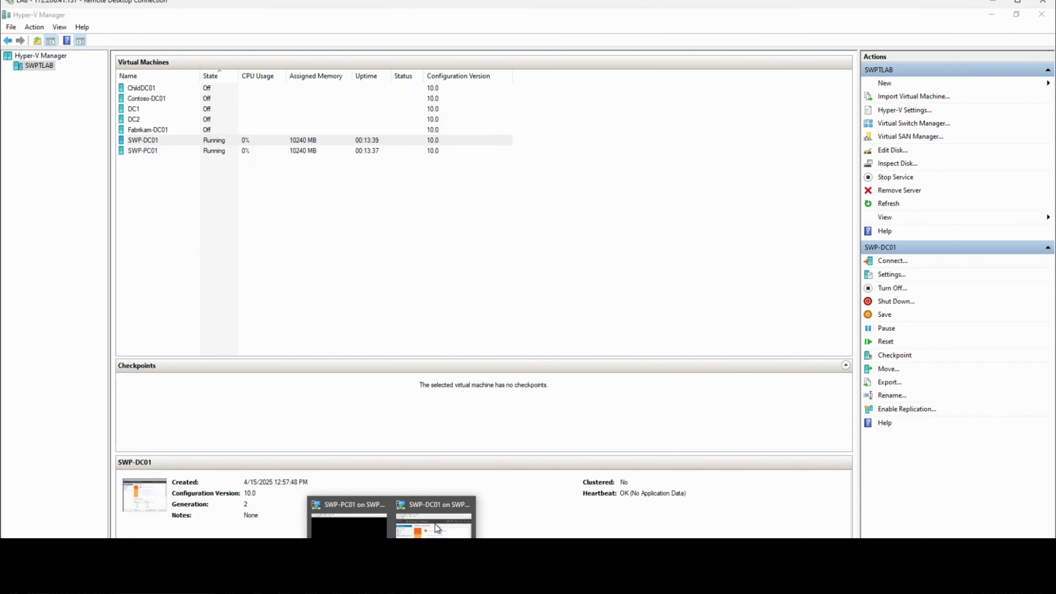
{"action": "left_click", "coordinate": [439, 524]}
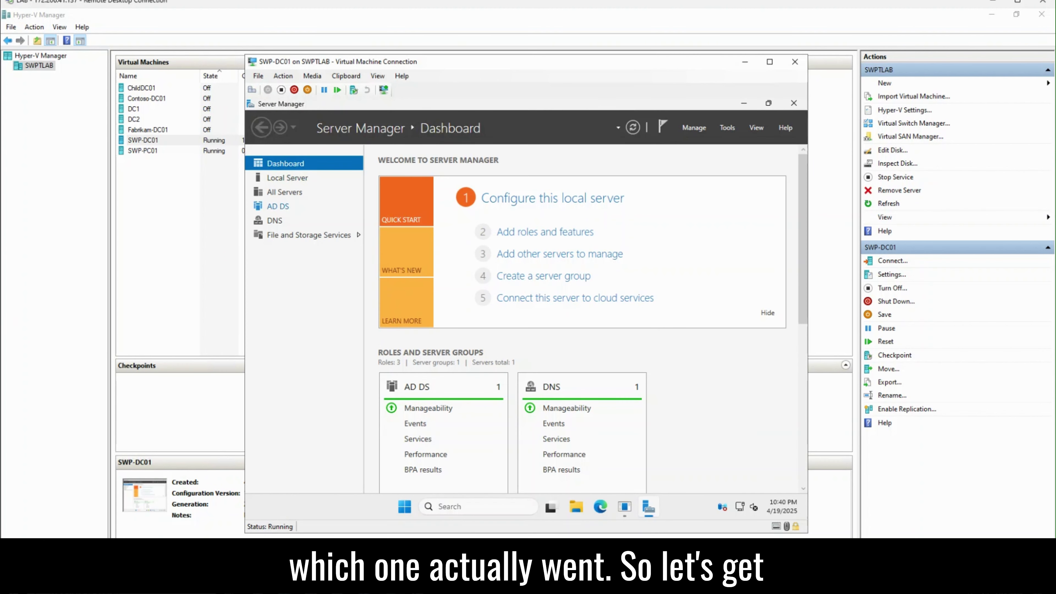
{"action": "left_click", "coordinate": [728, 127]}
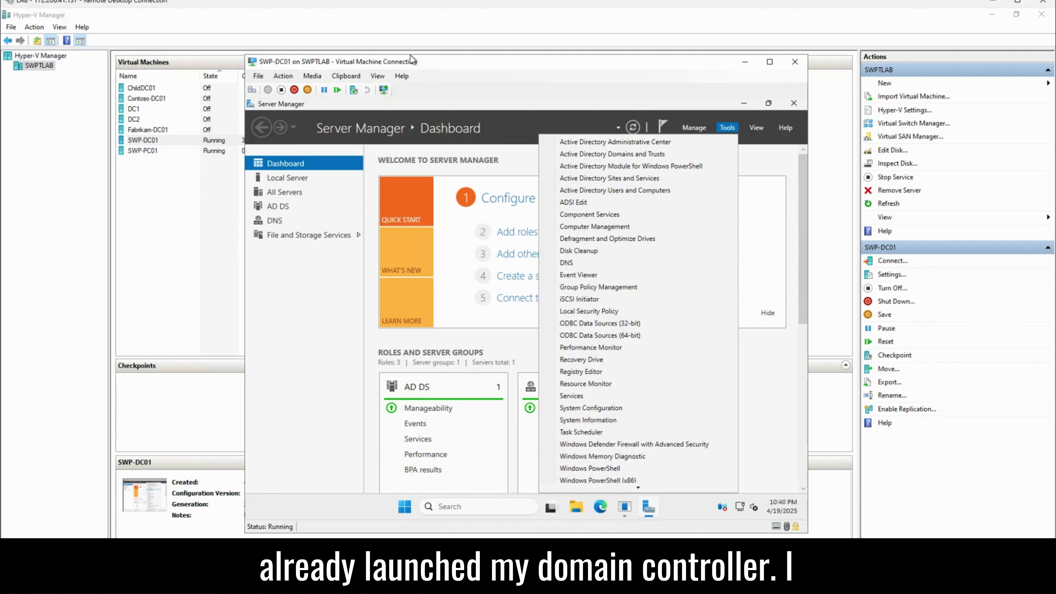
Step: Open Active Directory Users and Computers, expand studywithpeter.com and open the empty IT OU
{"action": "left_click", "coordinate": [625, 193]}
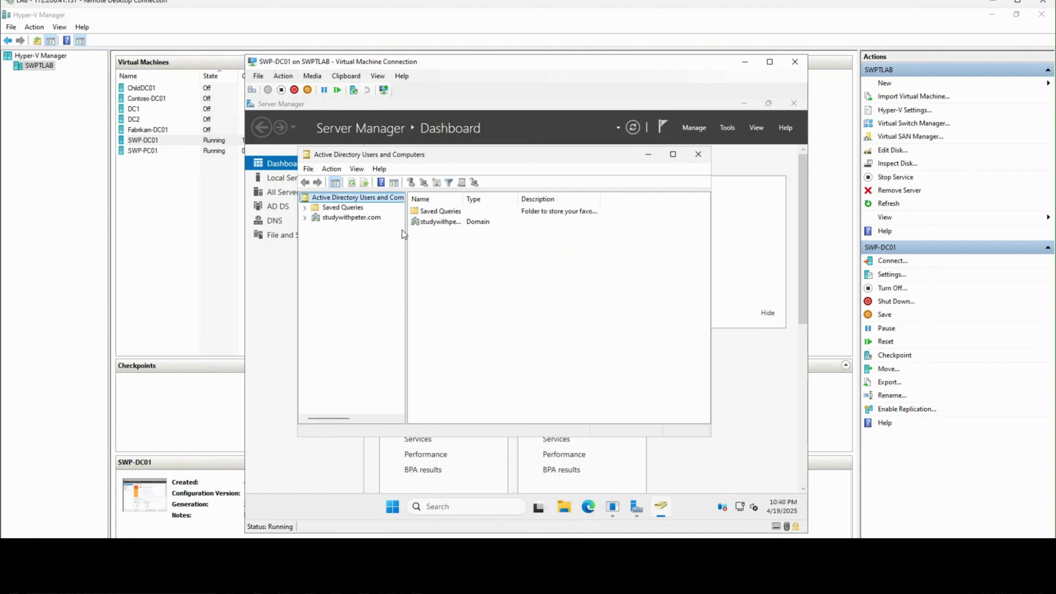
{"action": "double_click", "coordinate": [329, 218]}
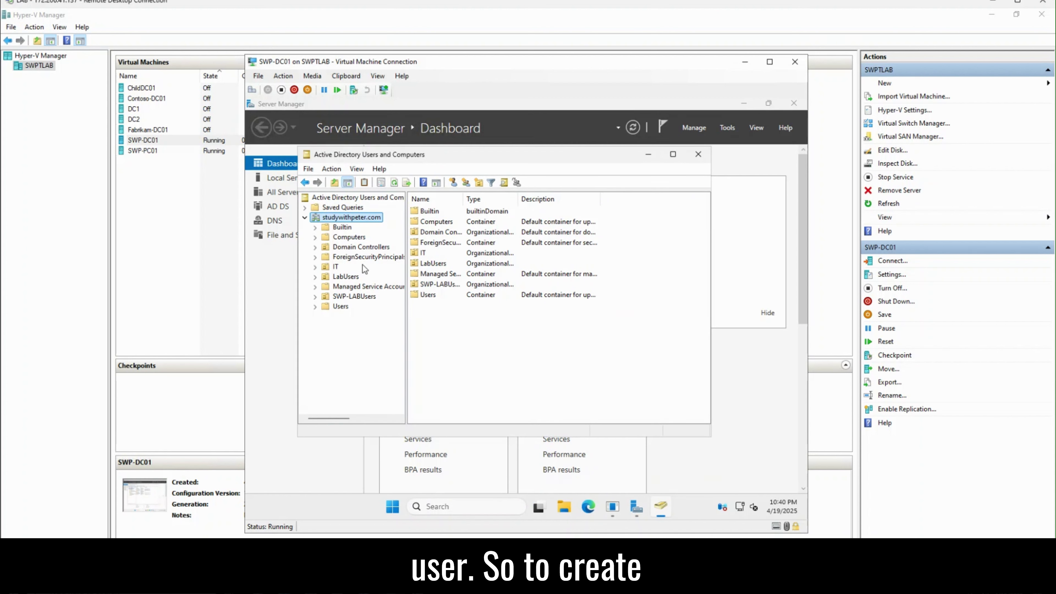
{"action": "right_click", "coordinate": [345, 221]}
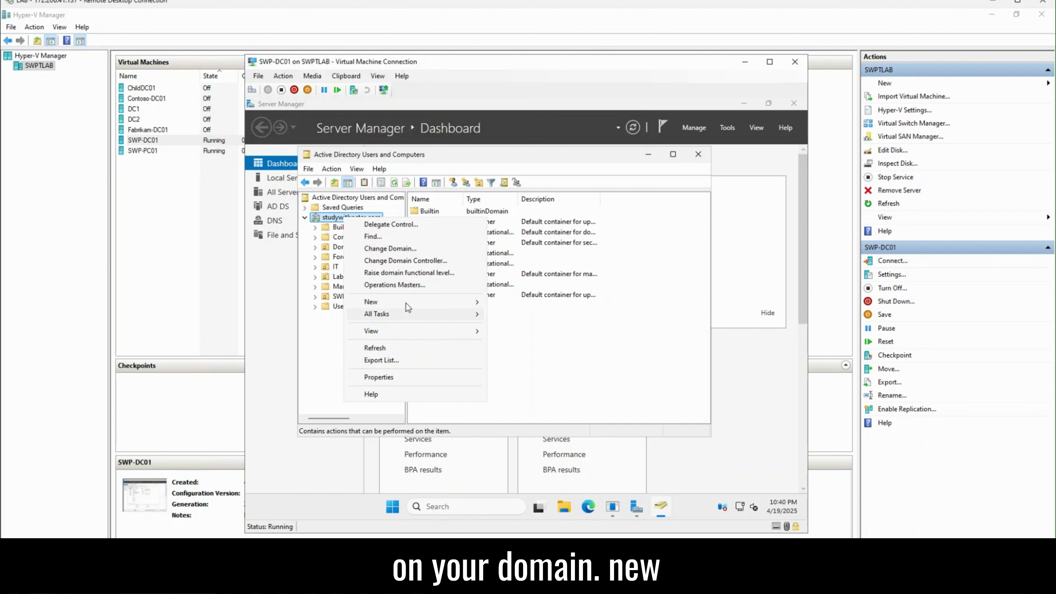
{"action": "mouse_move", "coordinate": [406, 301]}
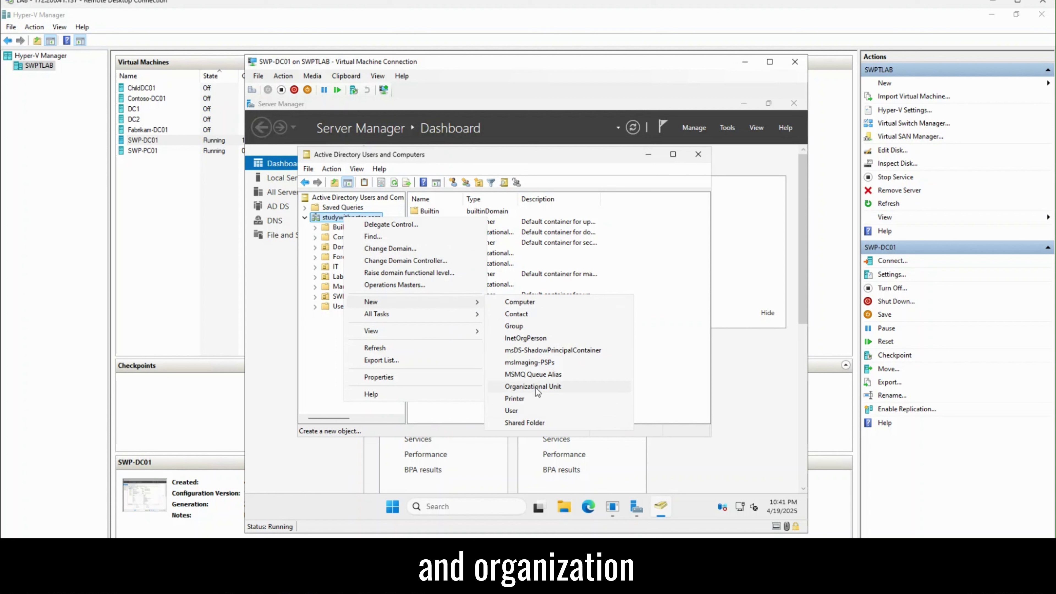
{"action": "left_click", "coordinate": [574, 387]}
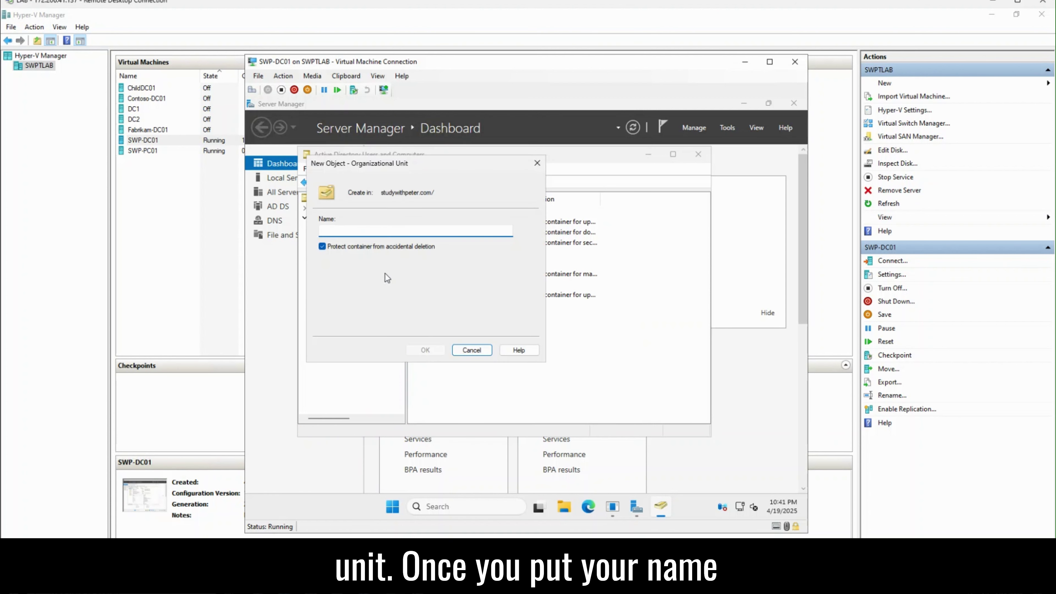
{"action": "left_click", "coordinate": [473, 351]}
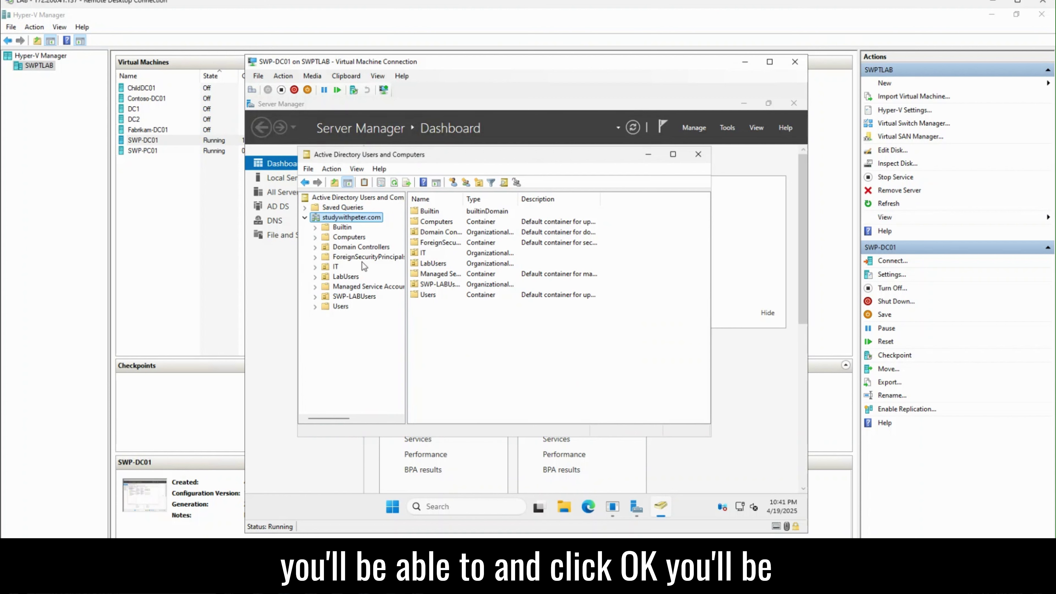
{"action": "left_click", "coordinate": [335, 267]}
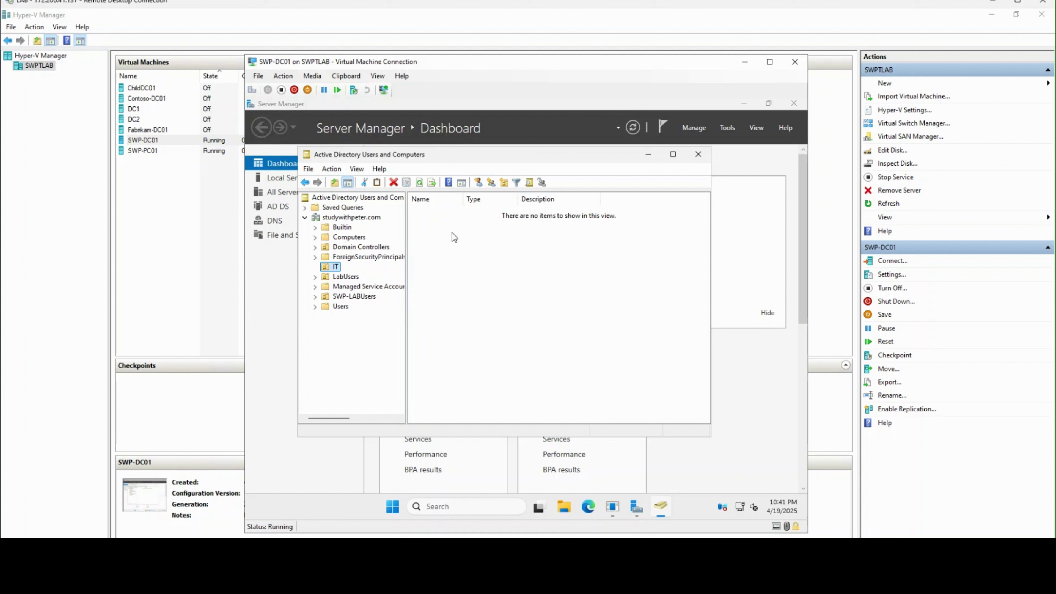
Step: Start a new user in the IT organizational unit via New > User
{"action": "right_click", "coordinate": [443, 227]}
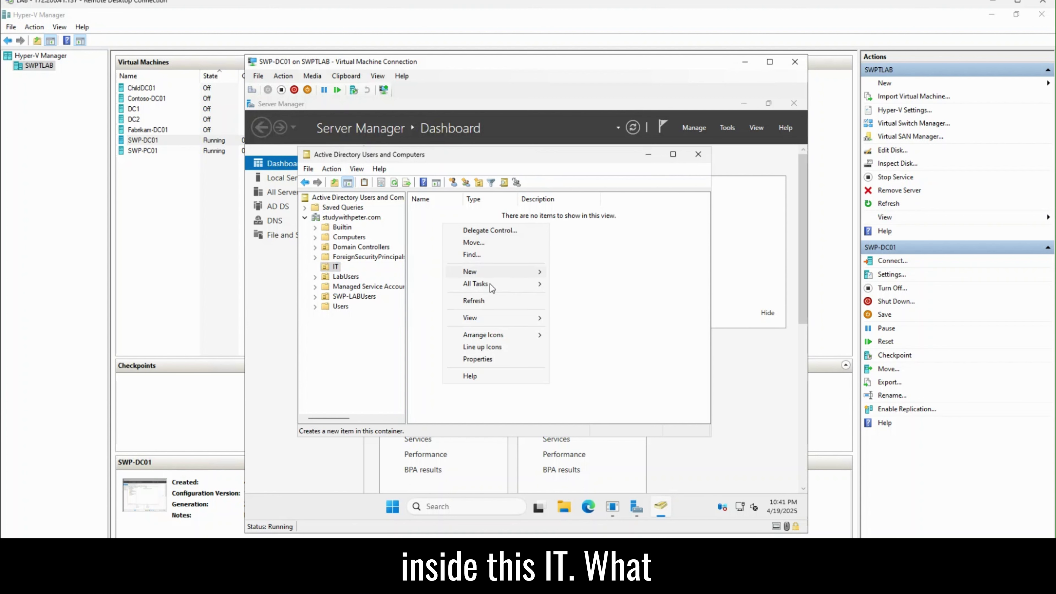
{"action": "left_click", "coordinate": [415, 265]}
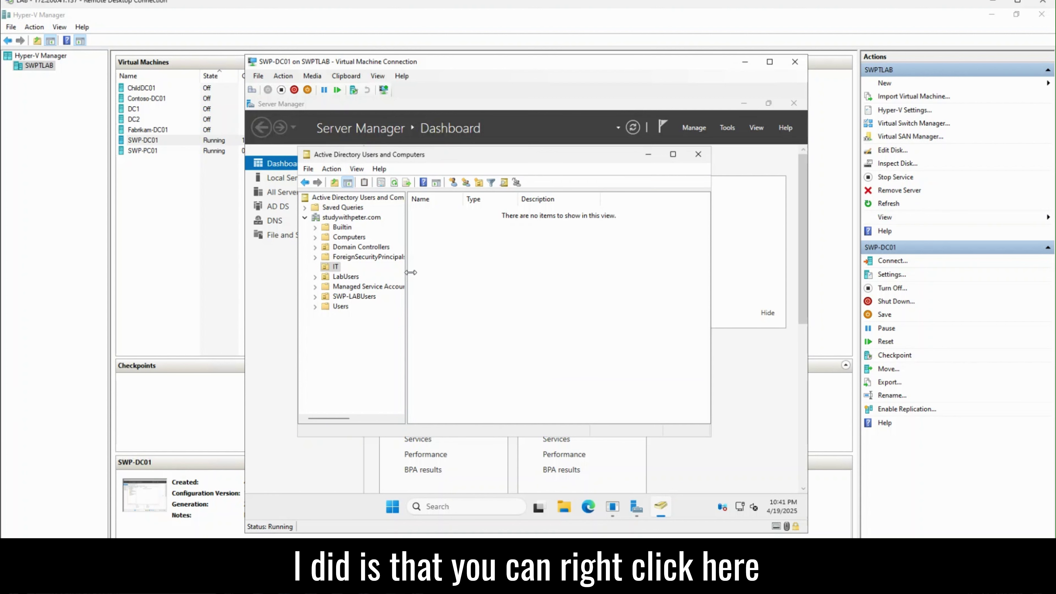
{"action": "right_click", "coordinate": [335, 267]}
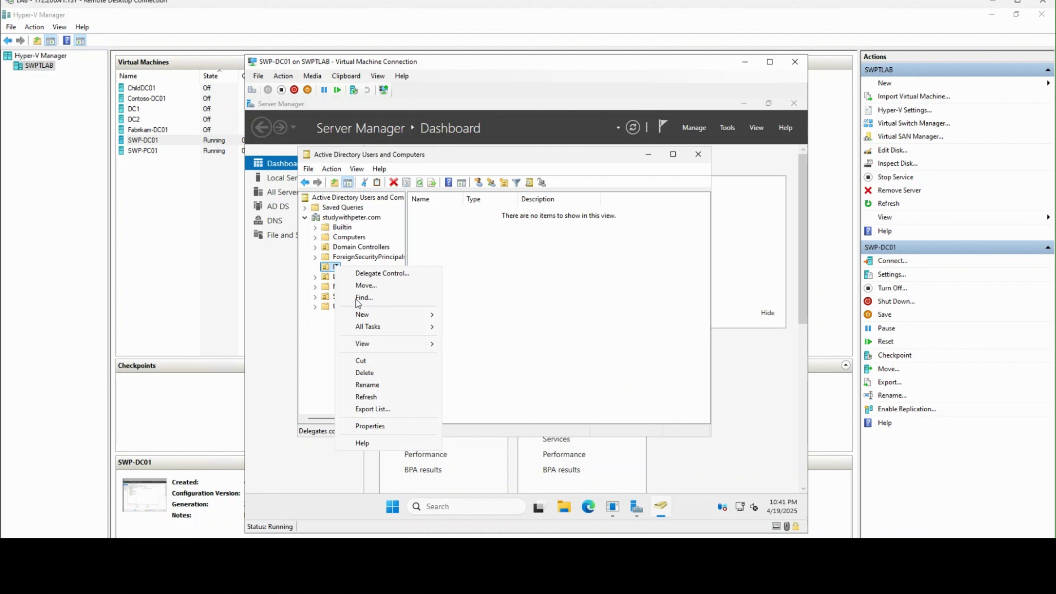
{"action": "mouse_move", "coordinate": [416, 316]}
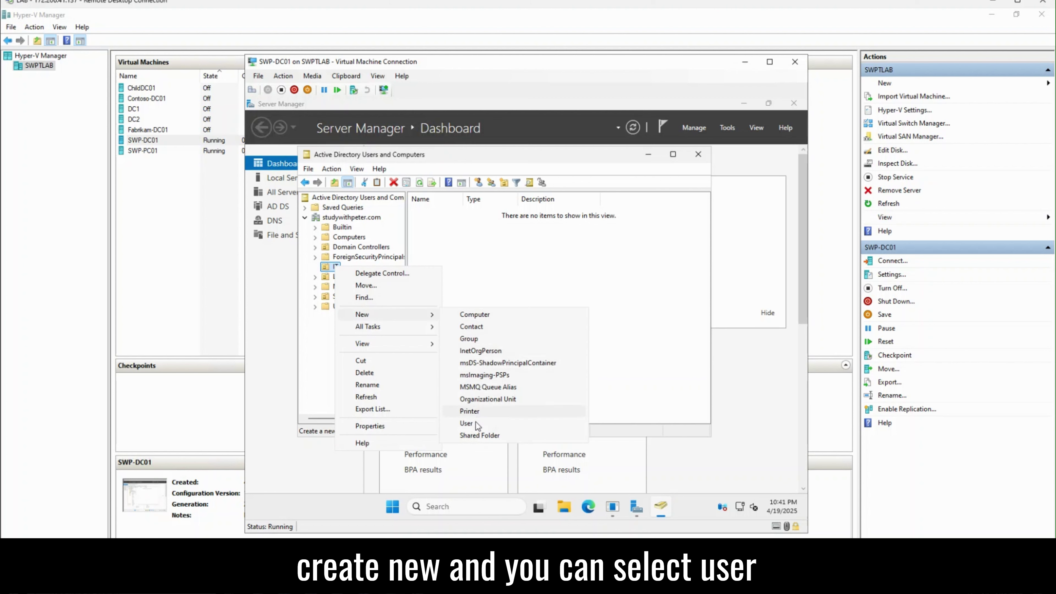
{"action": "left_click", "coordinate": [467, 244]}
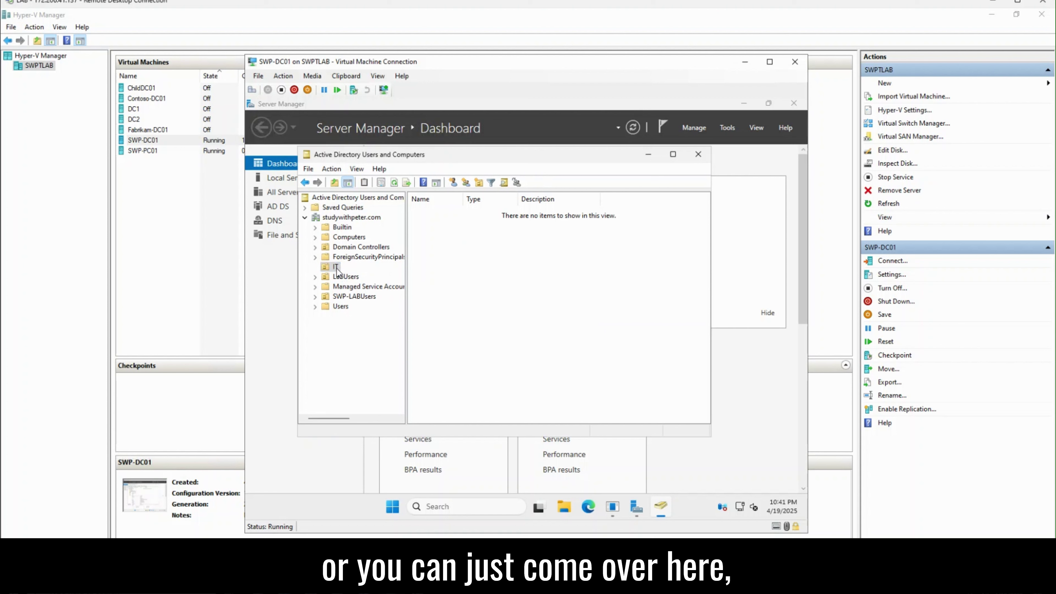
{"action": "right_click", "coordinate": [492, 266]}
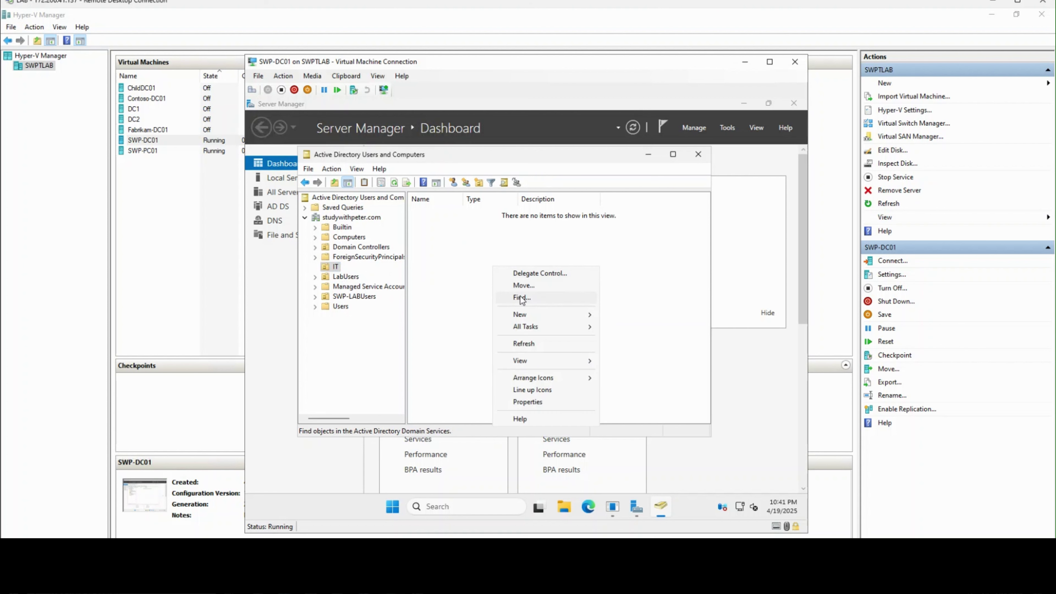
{"action": "mouse_move", "coordinate": [587, 317]}
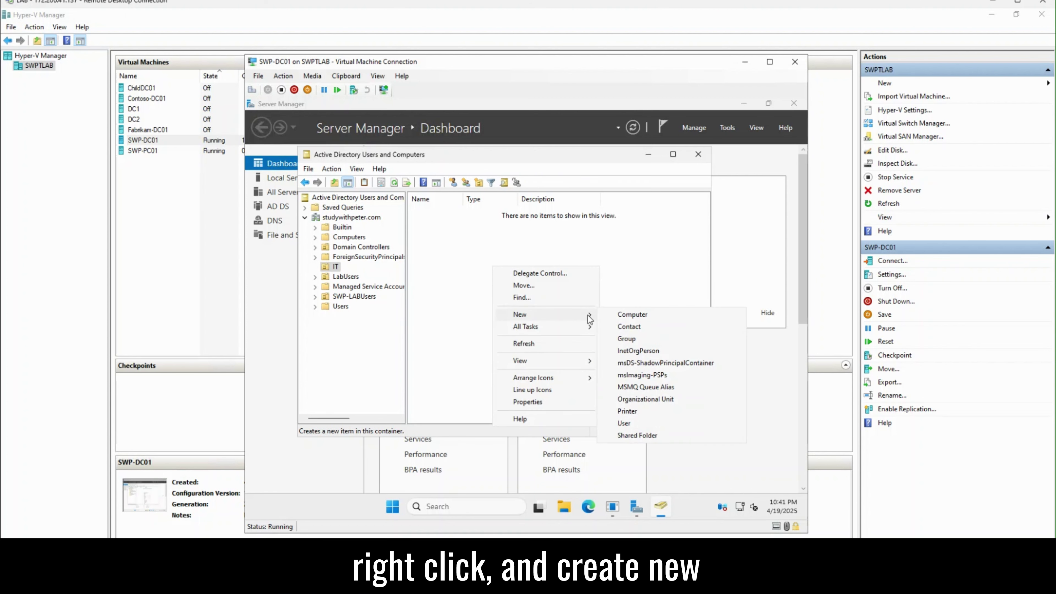
{"action": "left_click", "coordinate": [639, 423]}
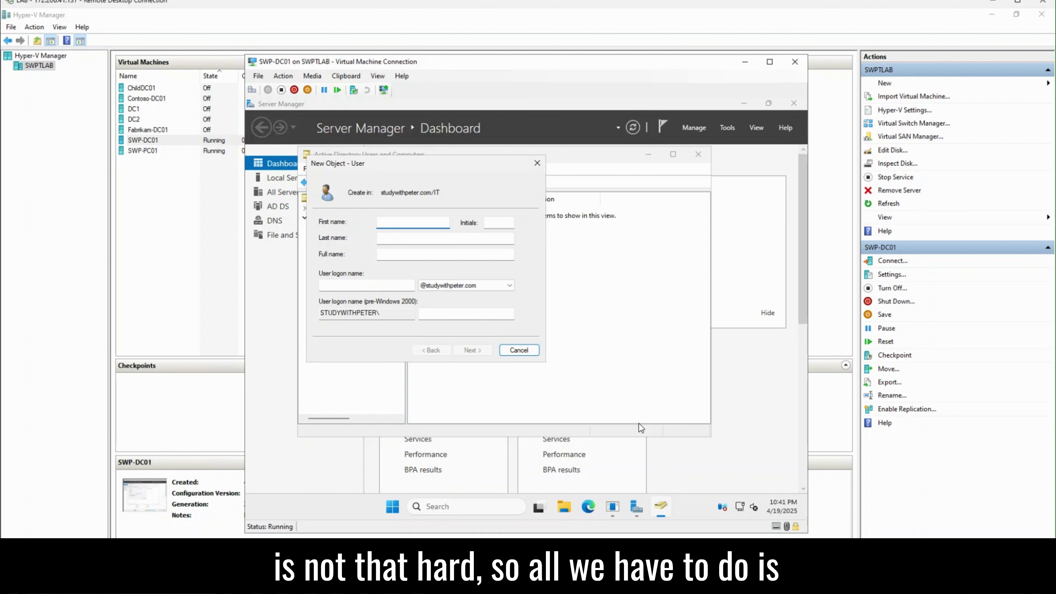
Step: Enter first name Blocked, last name User 01 and logon name blockeduser01, then continue
{"action": "type", "text": "Blocked"}
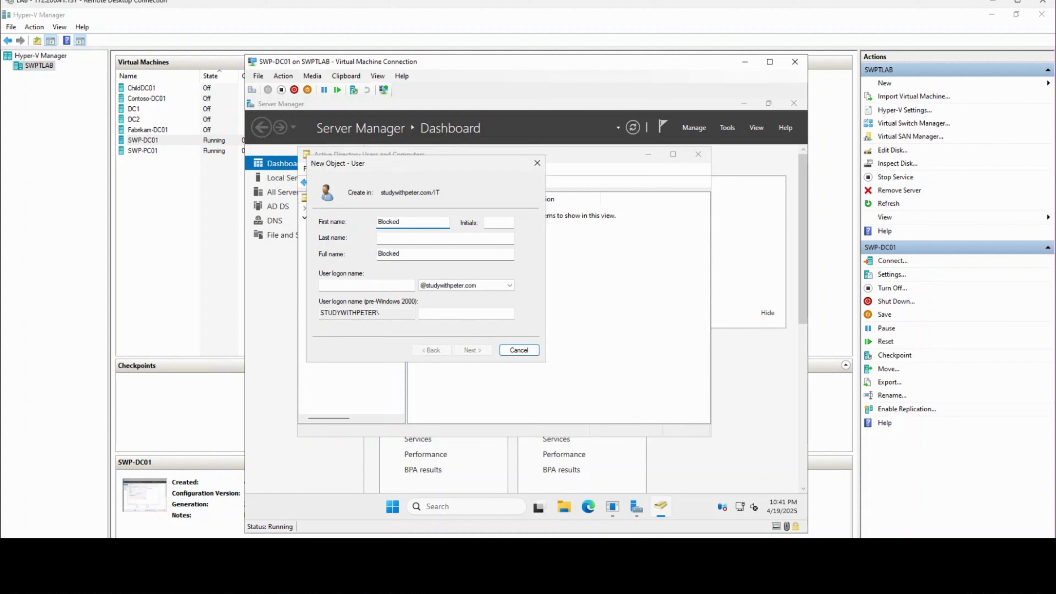
{"action": "key", "text": "Tab"}
{"action": "key", "text": "Tab"}
{"action": "type", "text": "Us"}
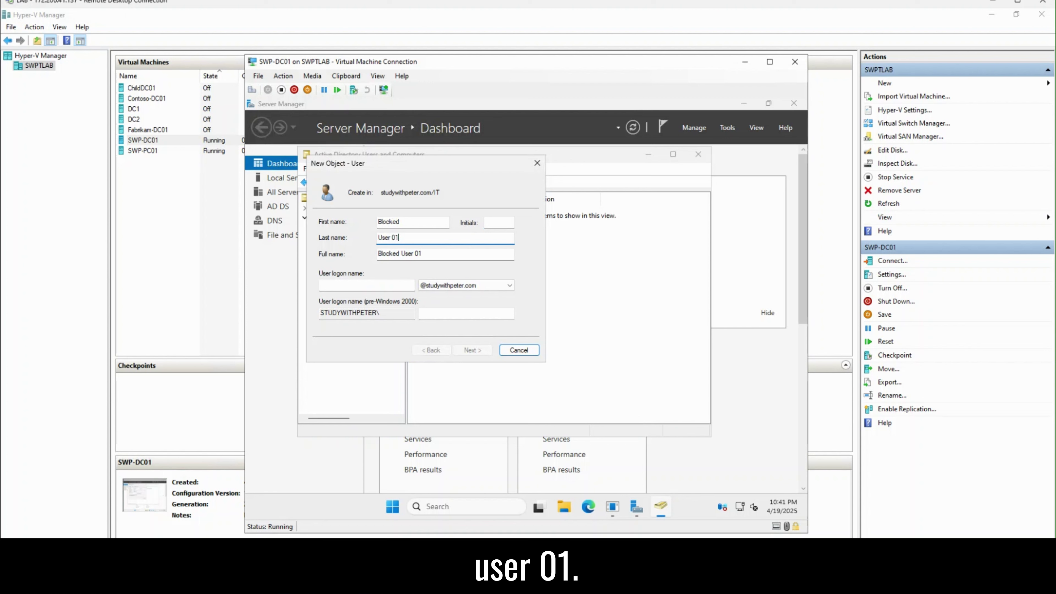
{"action": "left_click", "coordinate": [381, 286]}
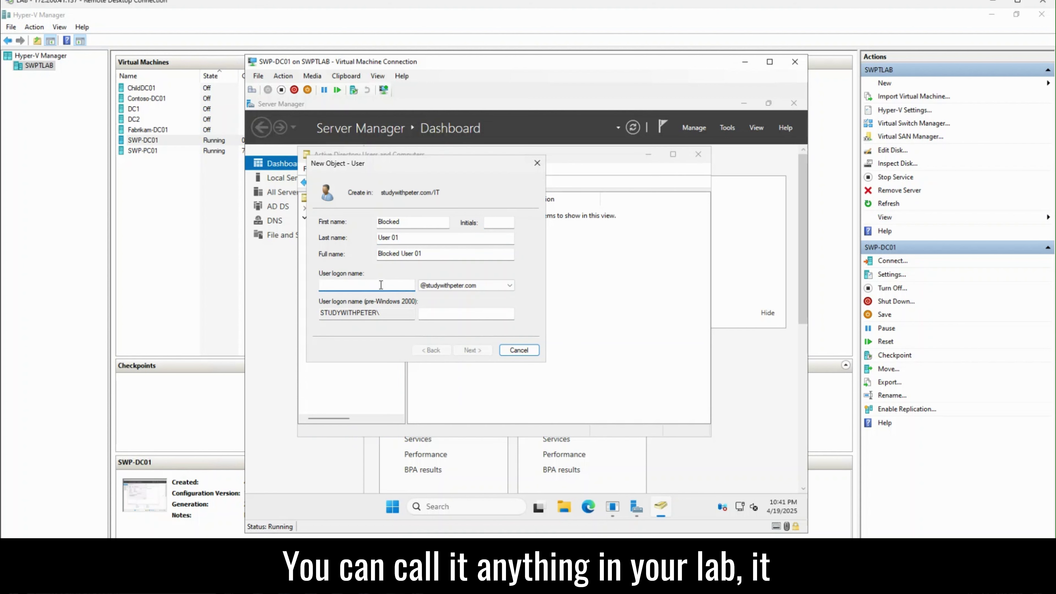
{"action": "type", "text": "blocked"}
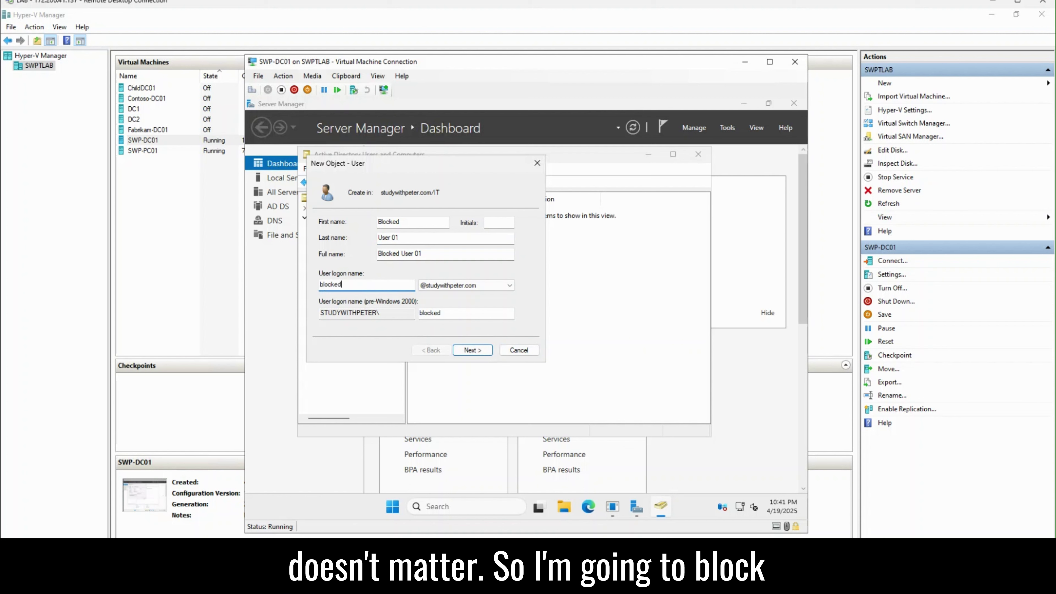
{"action": "type", "text": "user01"}
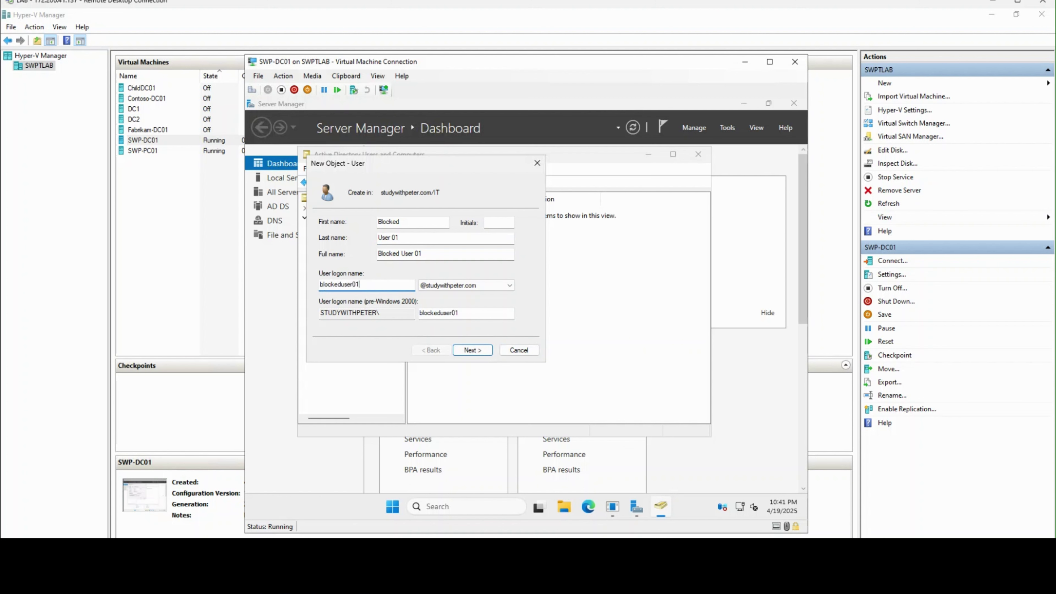
{"action": "left_click", "coordinate": [483, 350]}
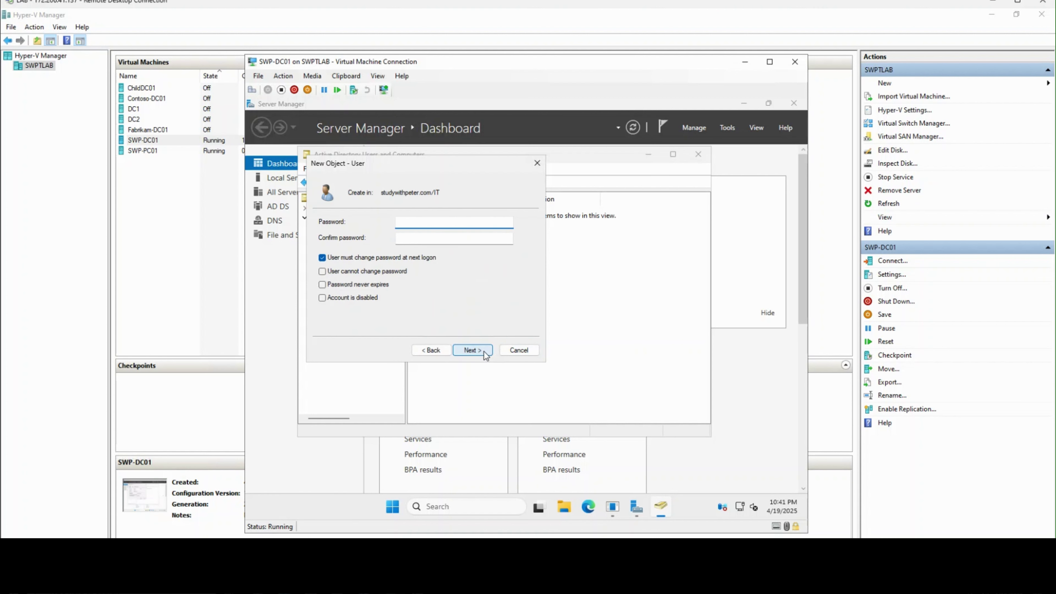
Step: Set the user's password, untick 'User must change password', tick 'Password never expires', and finish
{"action": "type", "text": "Password1"}
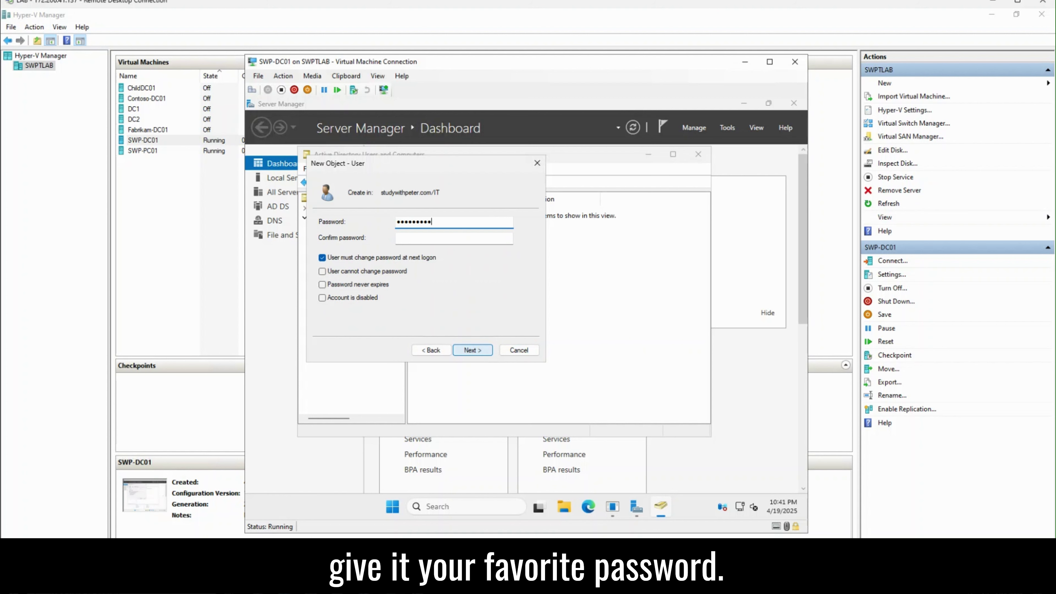
{"action": "type", "text": "3!"}
{"action": "key", "text": "Tab"}
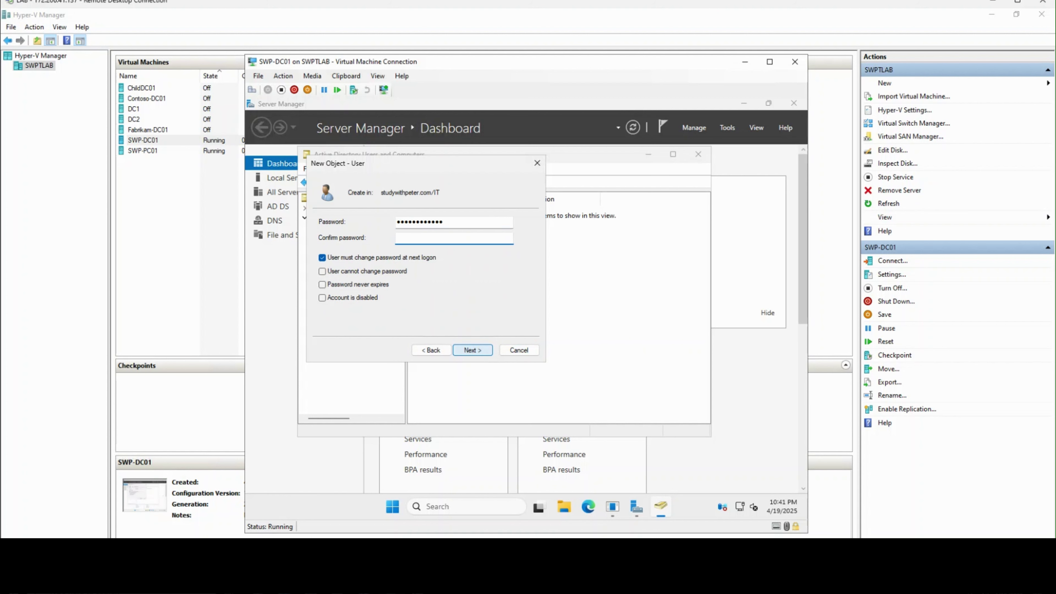
{"action": "key", "text": "BackSpace"}
{"action": "key", "text": "BackSpace"}
{"action": "type", "text": "Password13!"}
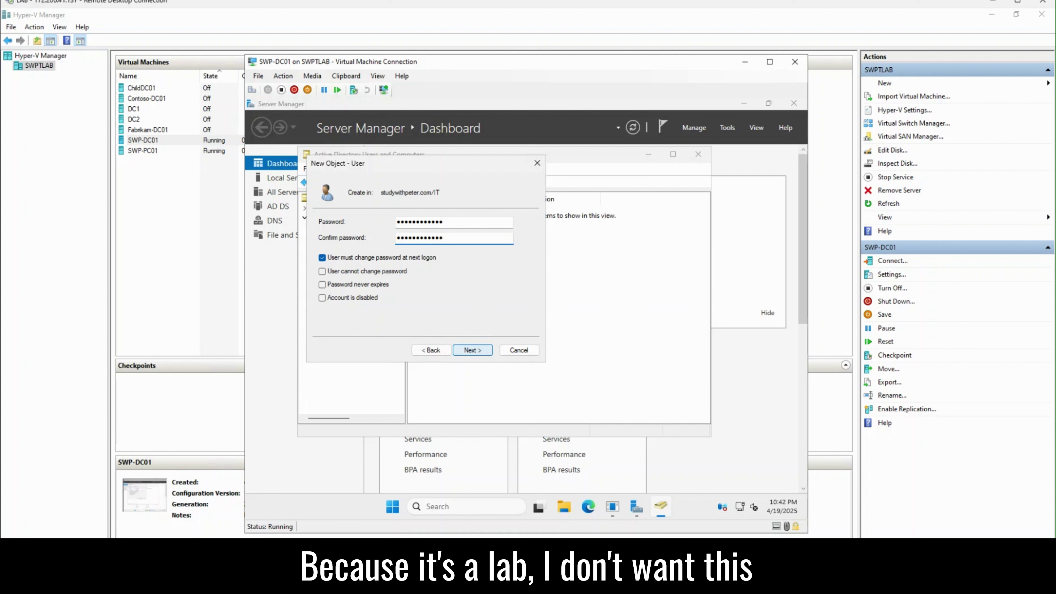
{"action": "left_click", "coordinate": [323, 259]}
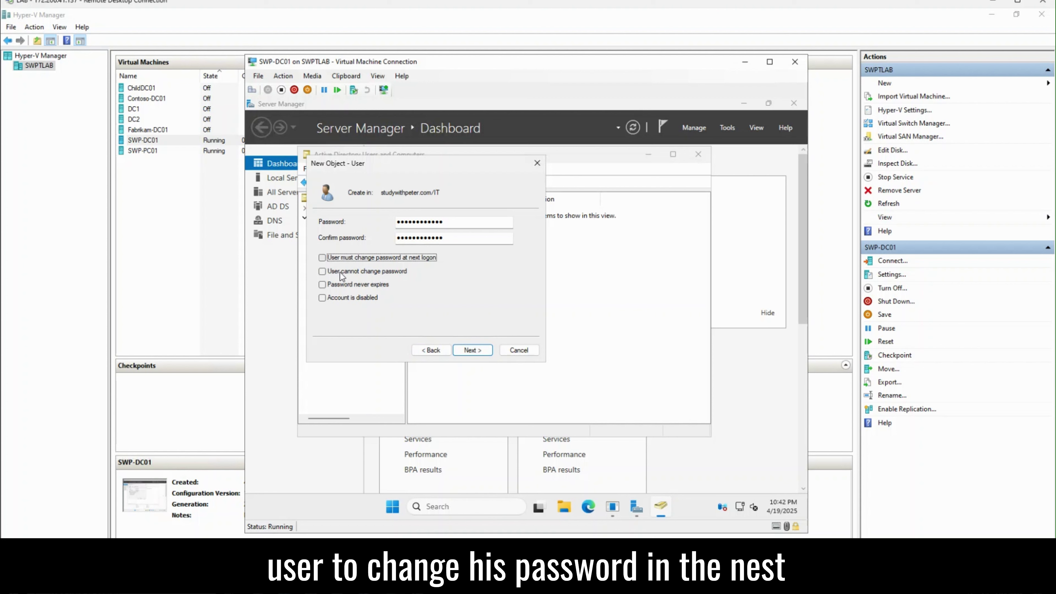
{"action": "left_click", "coordinate": [356, 287]}
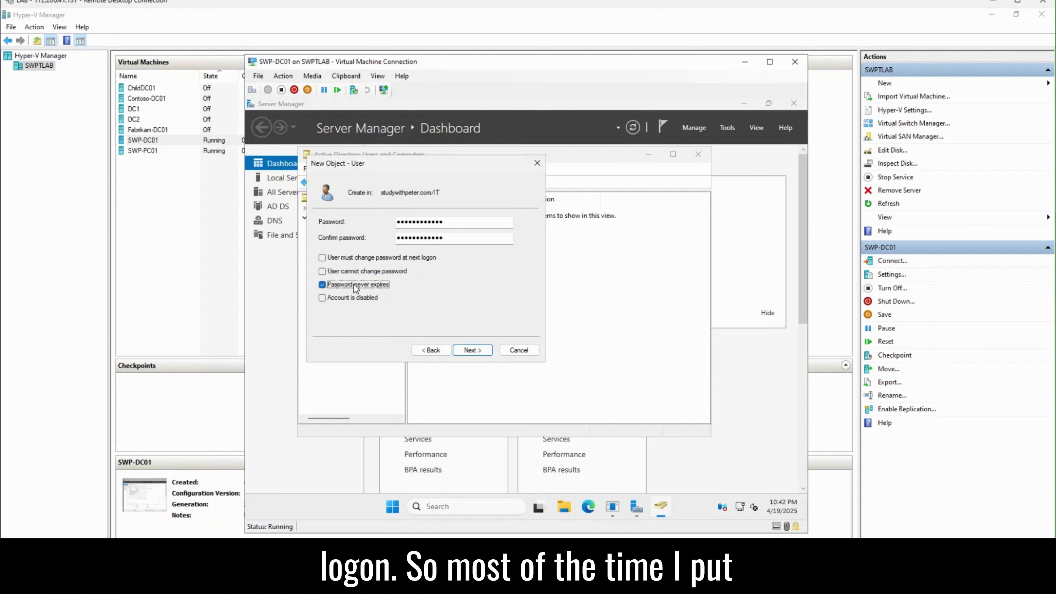
{"action": "left_click", "coordinate": [473, 351]}
{"action": "left_click", "coordinate": [474, 351]}
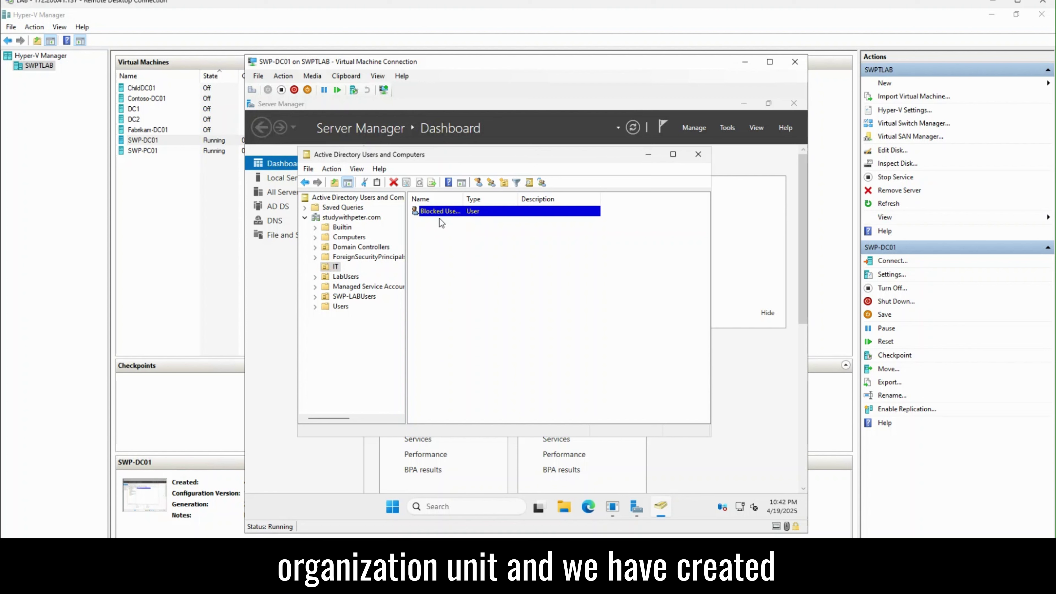
Step: Close ADUC and launch Group Policy Management in a maximized window
{"action": "left_click", "coordinate": [698, 154]}
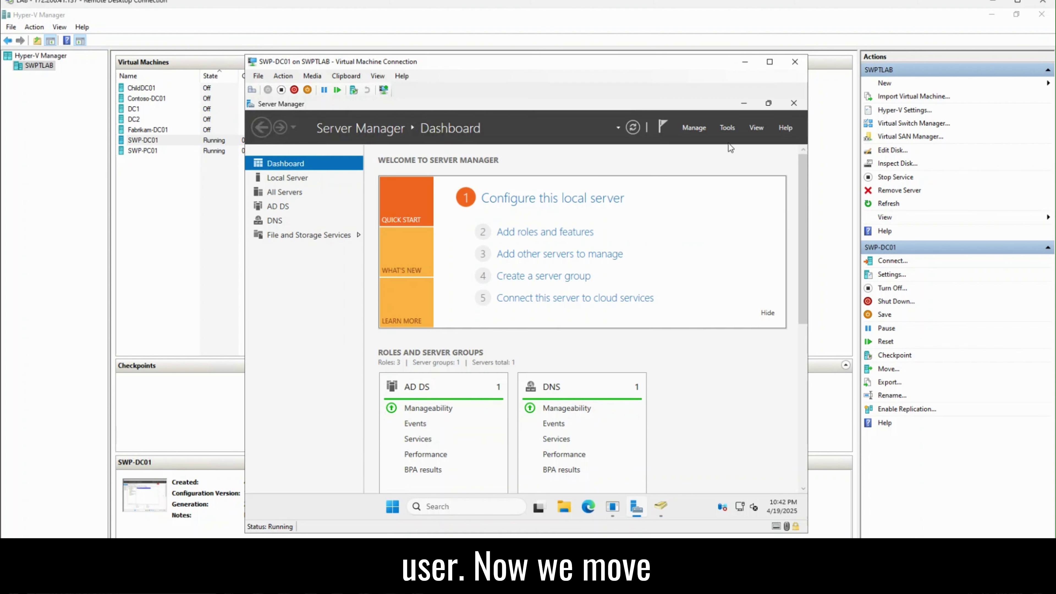
{"action": "left_click", "coordinate": [728, 129]}
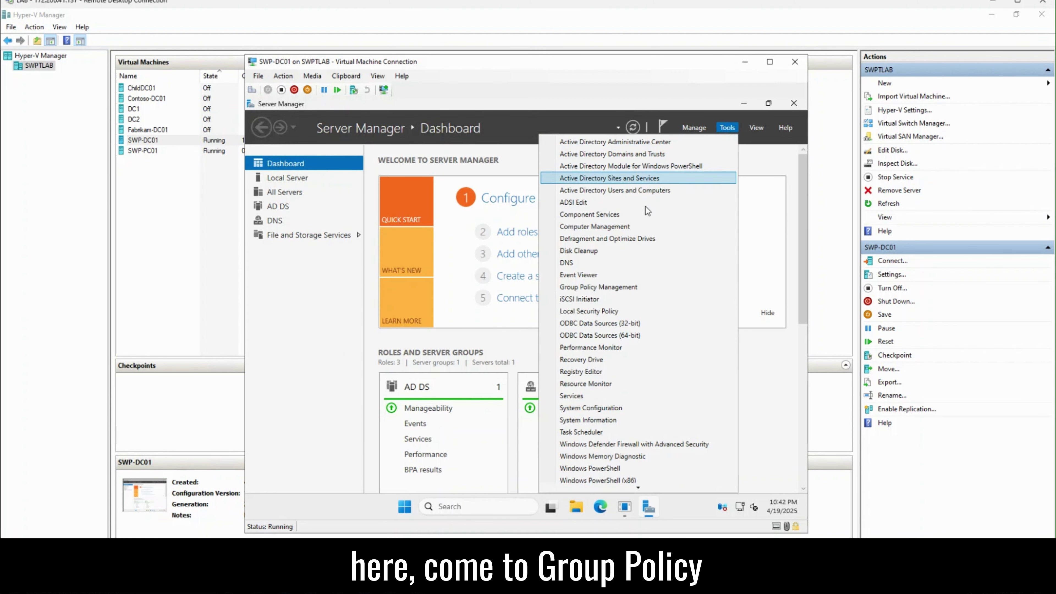
{"action": "left_click", "coordinate": [617, 287]}
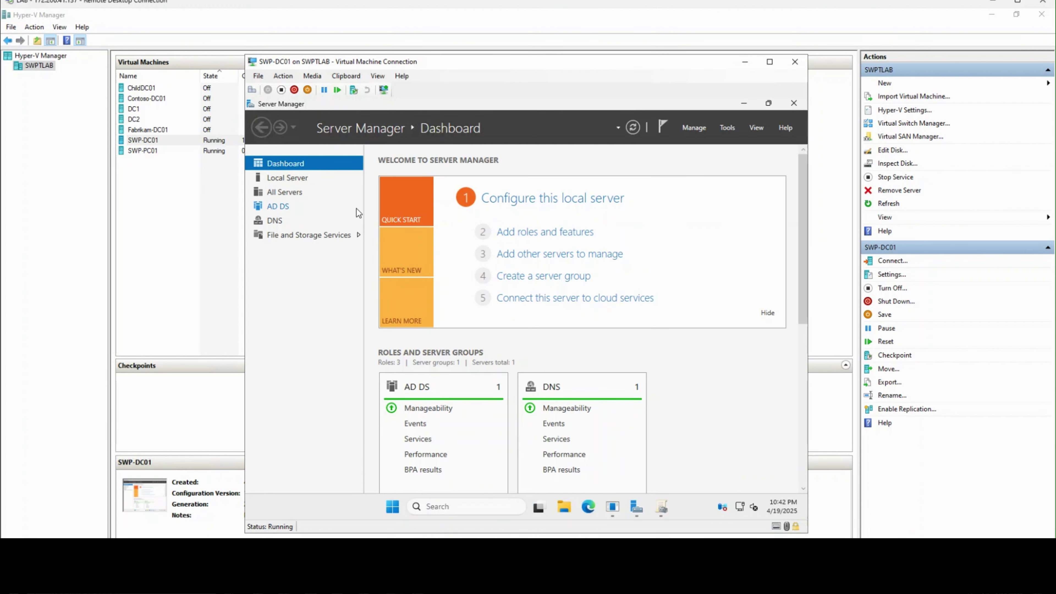
{"action": "left_click", "coordinate": [662, 506]}
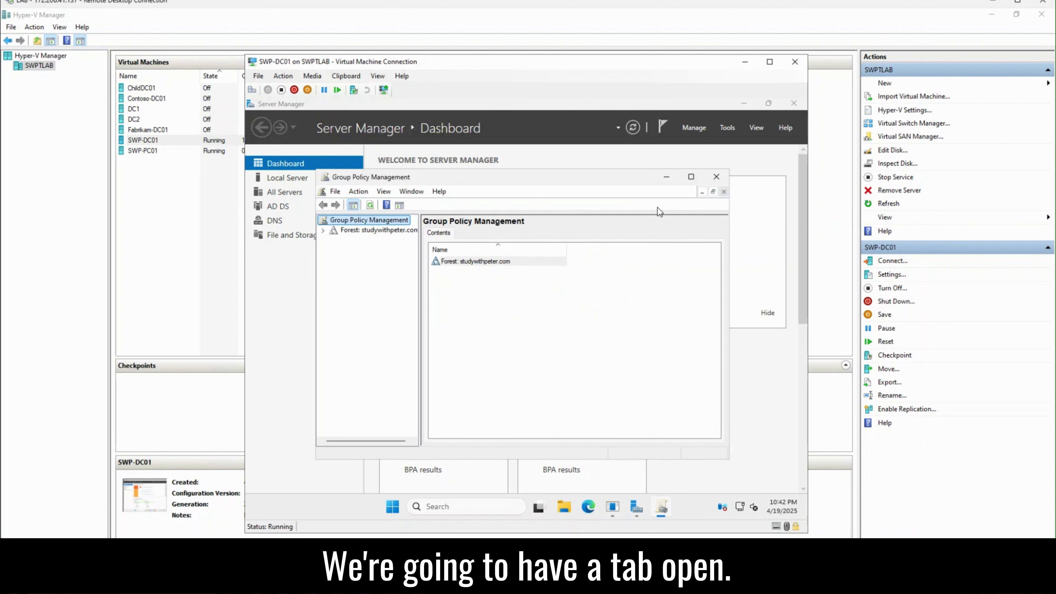
{"action": "left_click", "coordinate": [691, 178]}
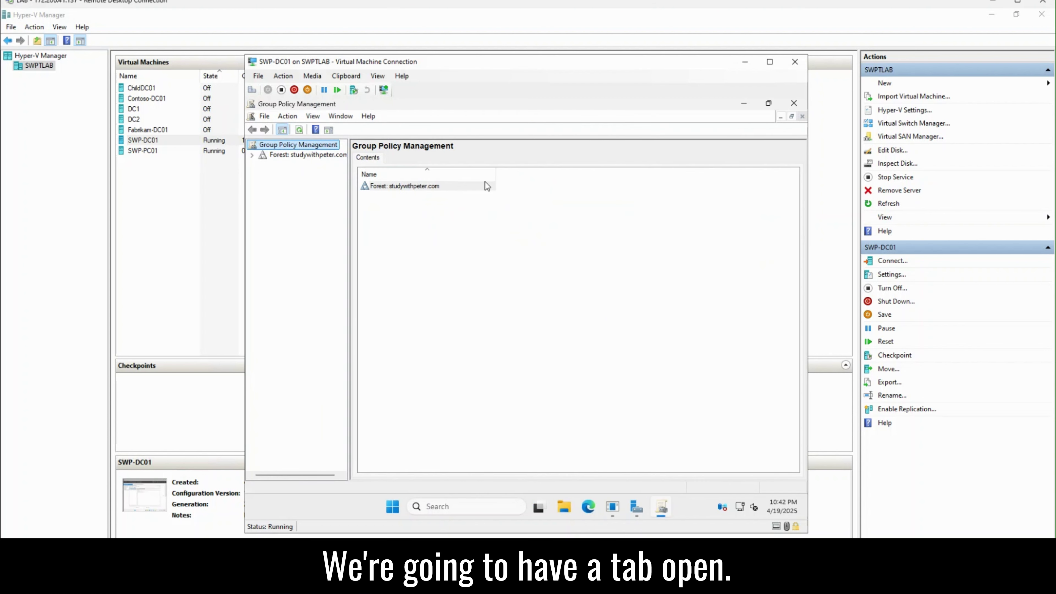
Step: Widen the tree pane and expand Forest > Domains > studywithpeter.com
{"action": "left_click_drag", "start_coordinate": [350, 164], "coordinate": [396, 163]}
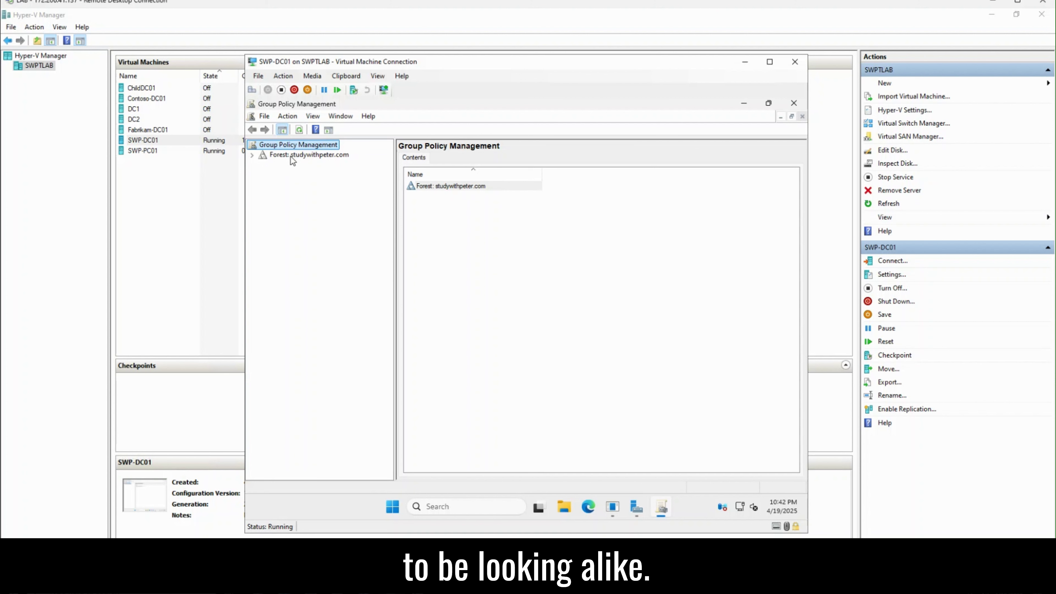
{"action": "left_click", "coordinate": [252, 156]}
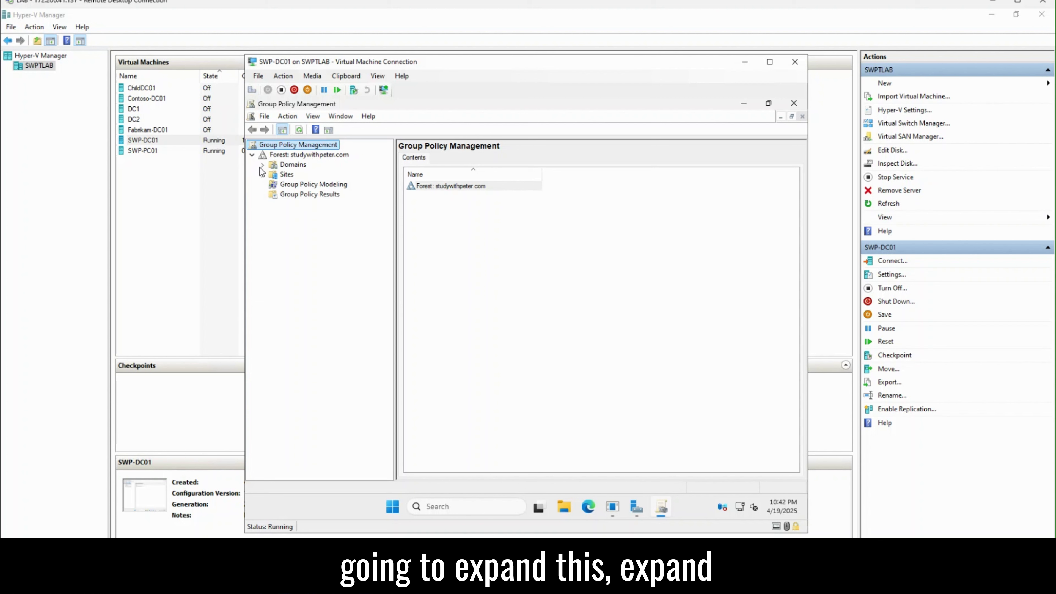
{"action": "left_click", "coordinate": [262, 165]}
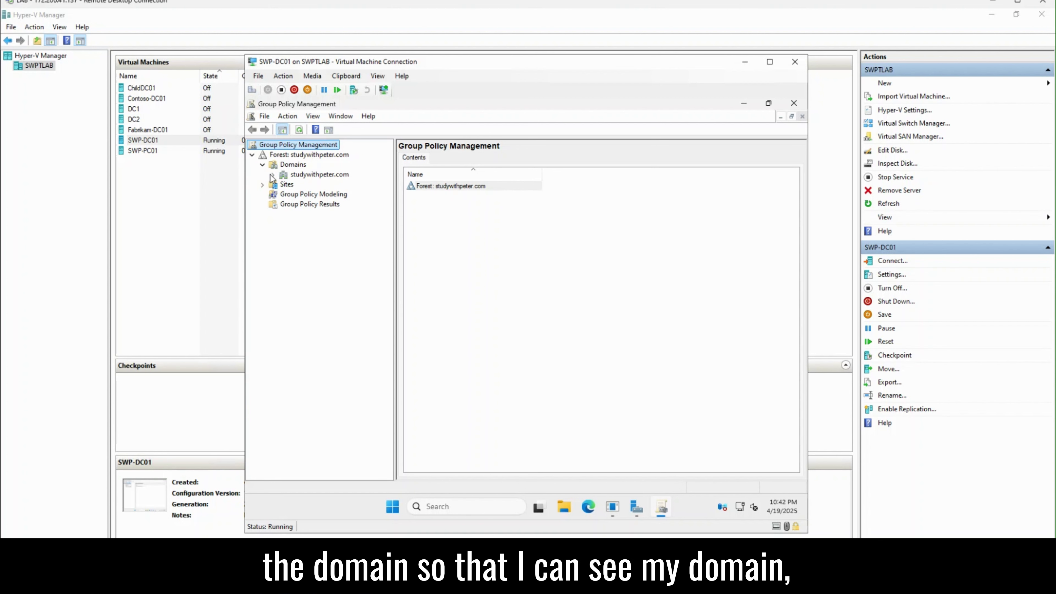
{"action": "left_click", "coordinate": [273, 174]}
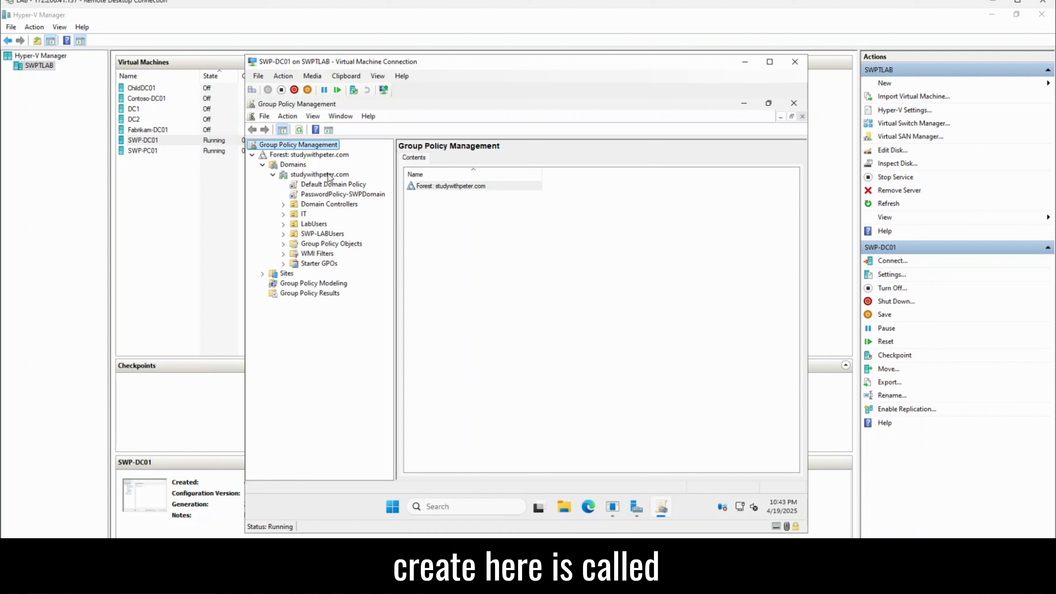
{"action": "right_click", "coordinate": [329, 176]}
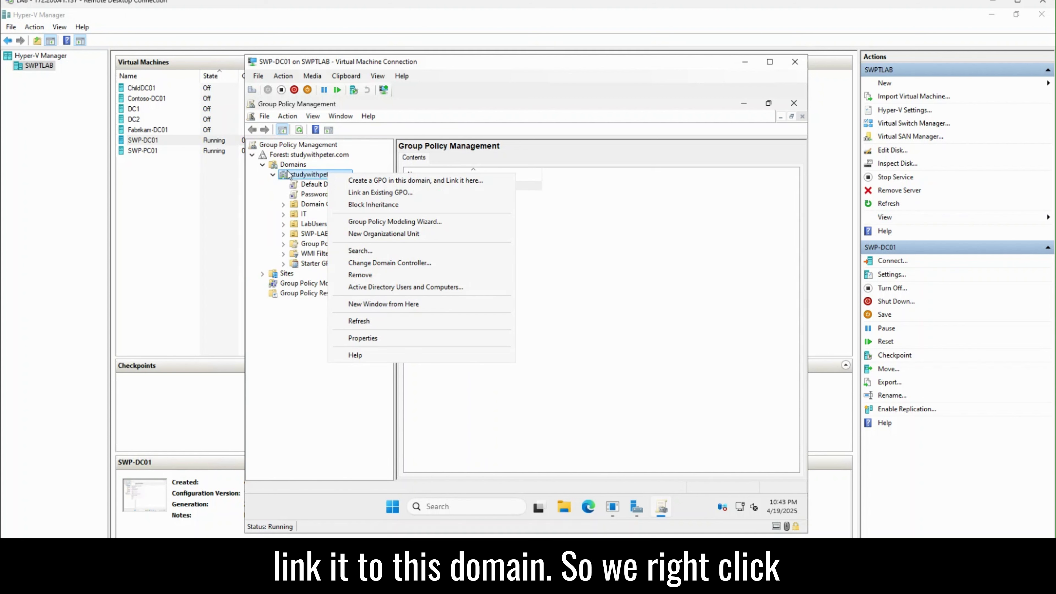
Step: Use 'Create a GPO in this domain, and Link it here' on studywithpeter.com, naming it ParentPolicy01
{"action": "left_click", "coordinate": [265, 193]}
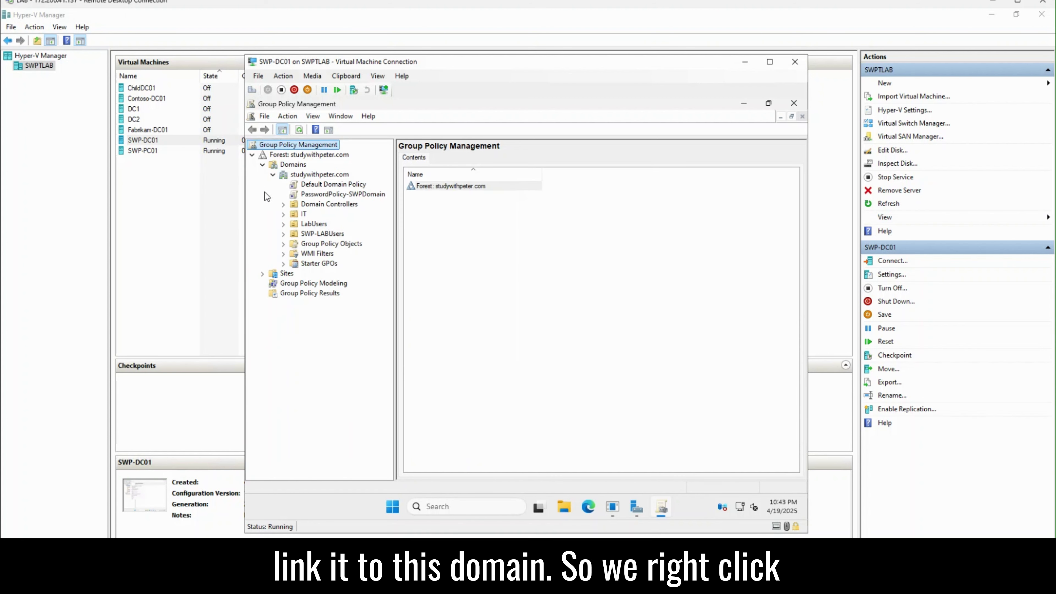
{"action": "left_click", "coordinate": [312, 176]}
{"action": "right_click", "coordinate": [312, 177]}
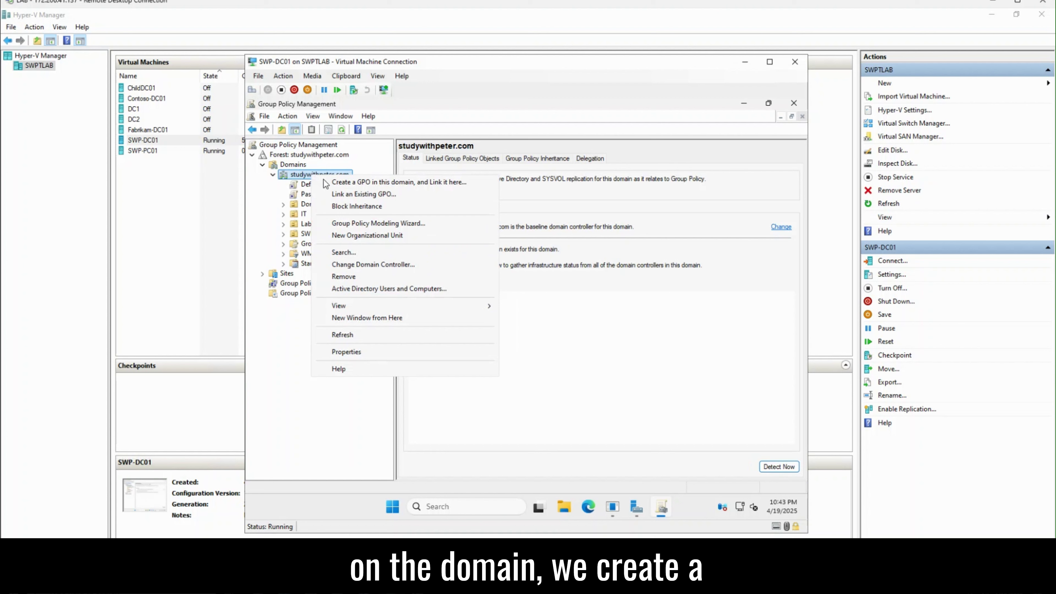
{"action": "left_click", "coordinate": [351, 183]}
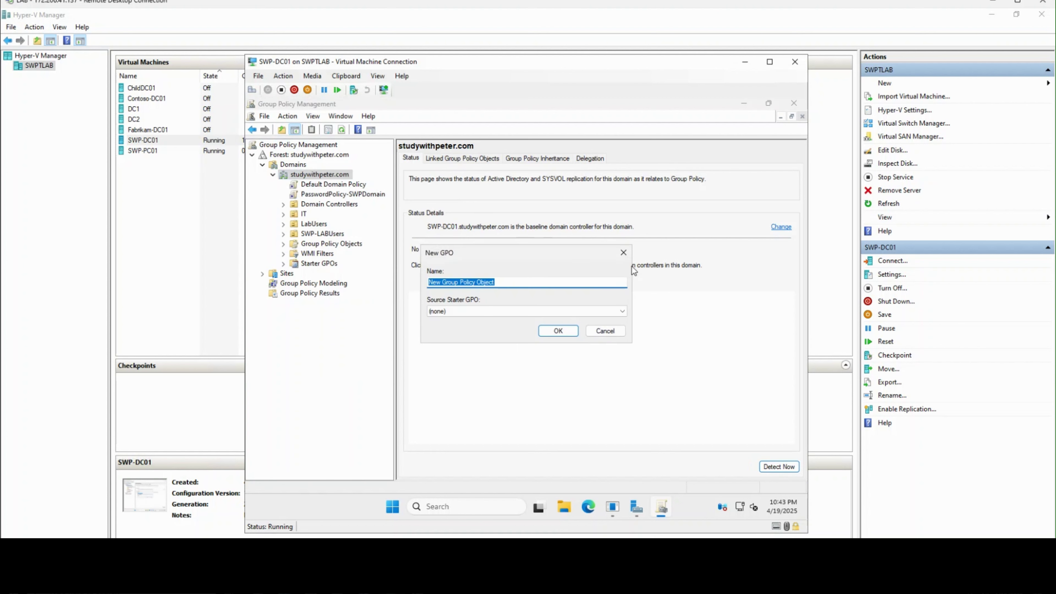
{"action": "type", "text": "Pa"}
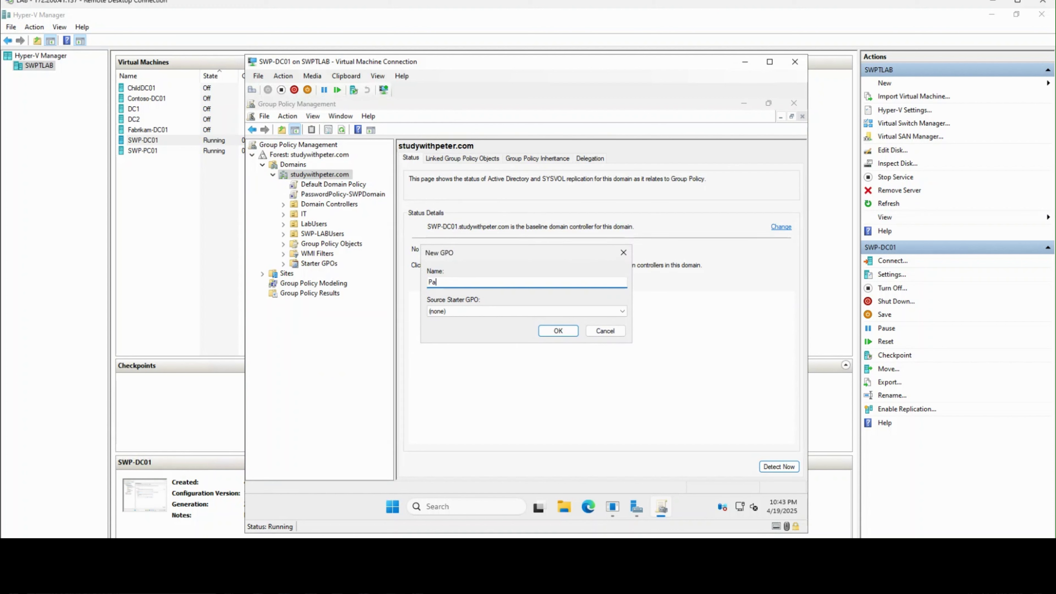
{"action": "type", "text": "rentPolicy01"}
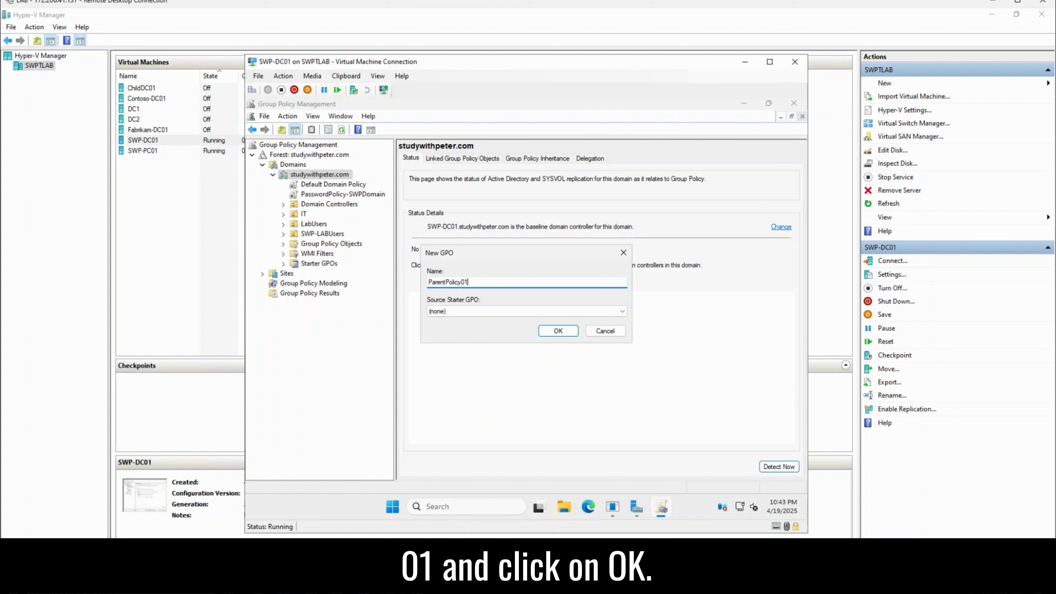
{"action": "left_click", "coordinate": [558, 331]}
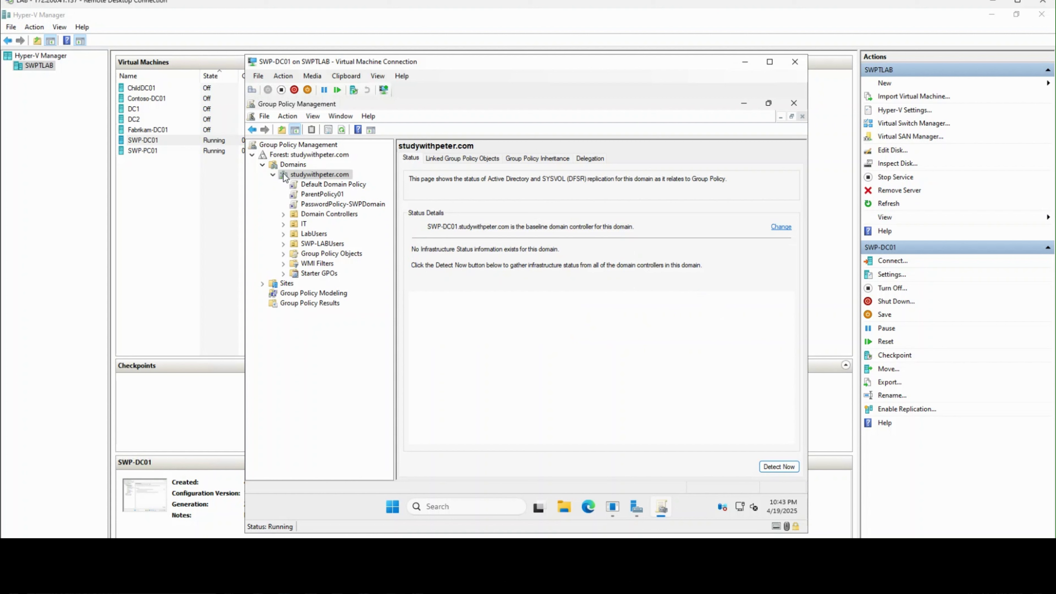
{"action": "right_click", "coordinate": [328, 196]}
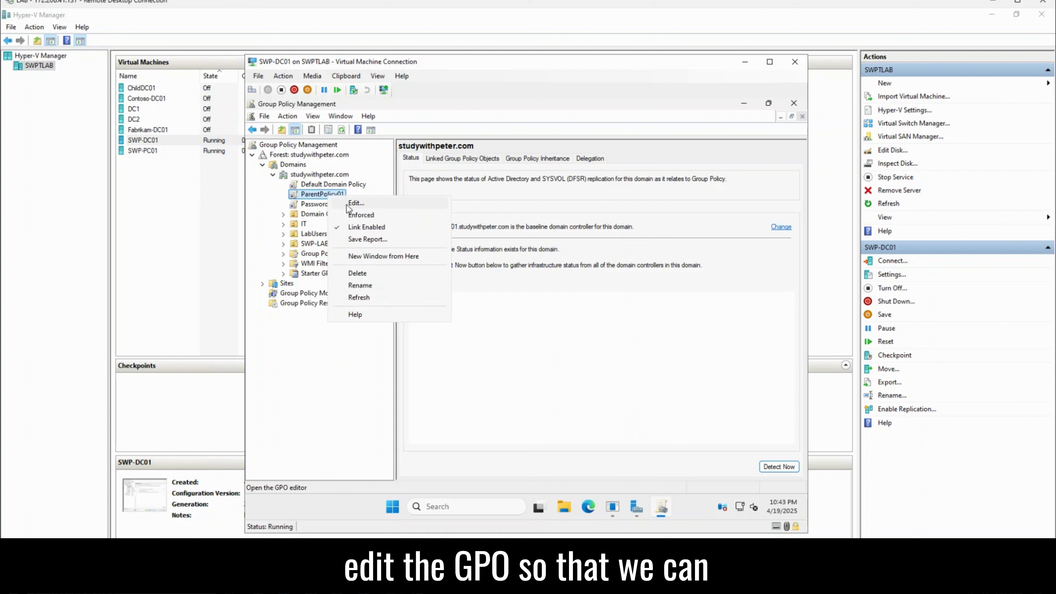
Step: Edit ParentPolicy01 in the Group Policy Management Editor after acknowledging the link warning, widening its tree pane
{"action": "left_click", "coordinate": [365, 208]}
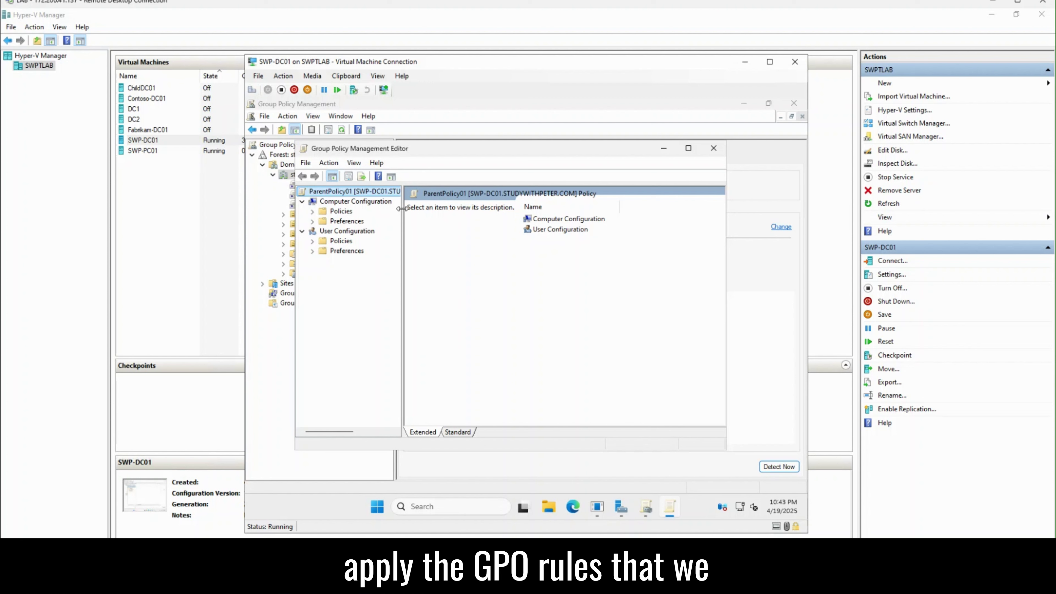
{"action": "left_click_drag", "start_coordinate": [400, 208], "coordinate": [447, 208]}
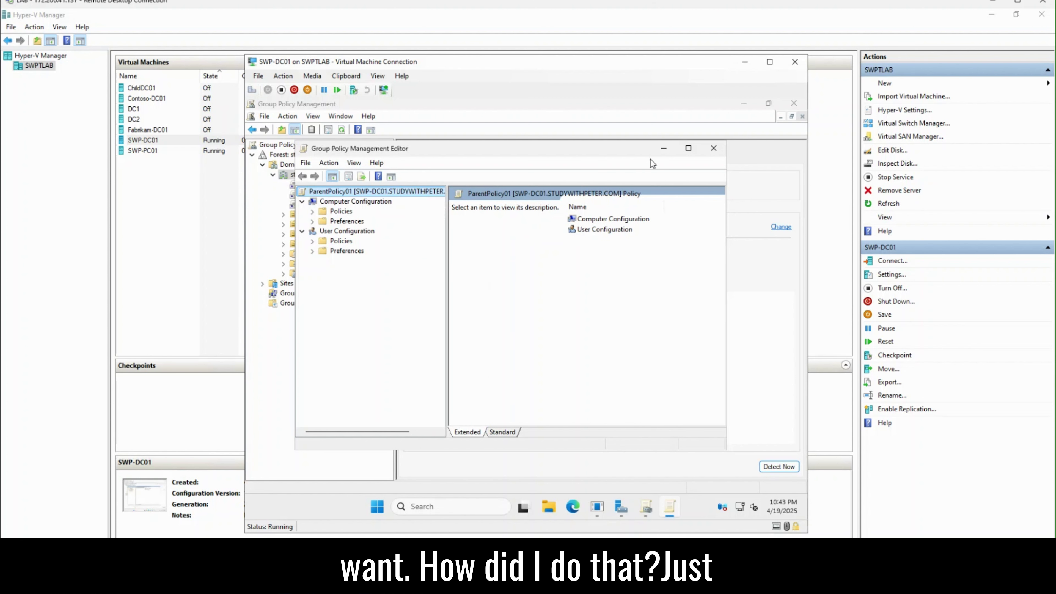
{"action": "left_click", "coordinate": [714, 149]}
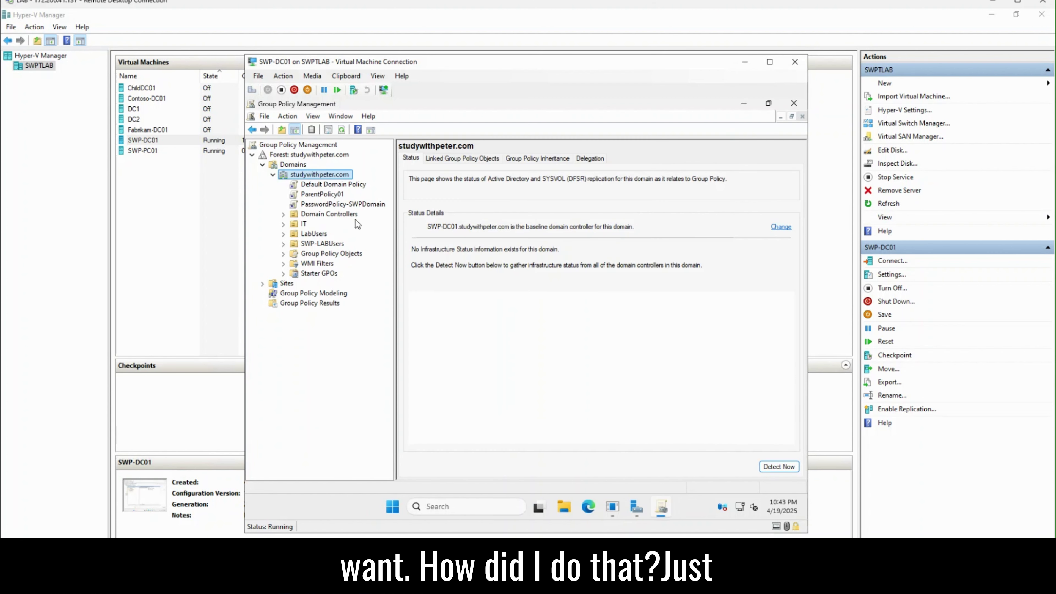
{"action": "left_click", "coordinate": [318, 194]}
{"action": "left_click", "coordinate": [612, 322]}
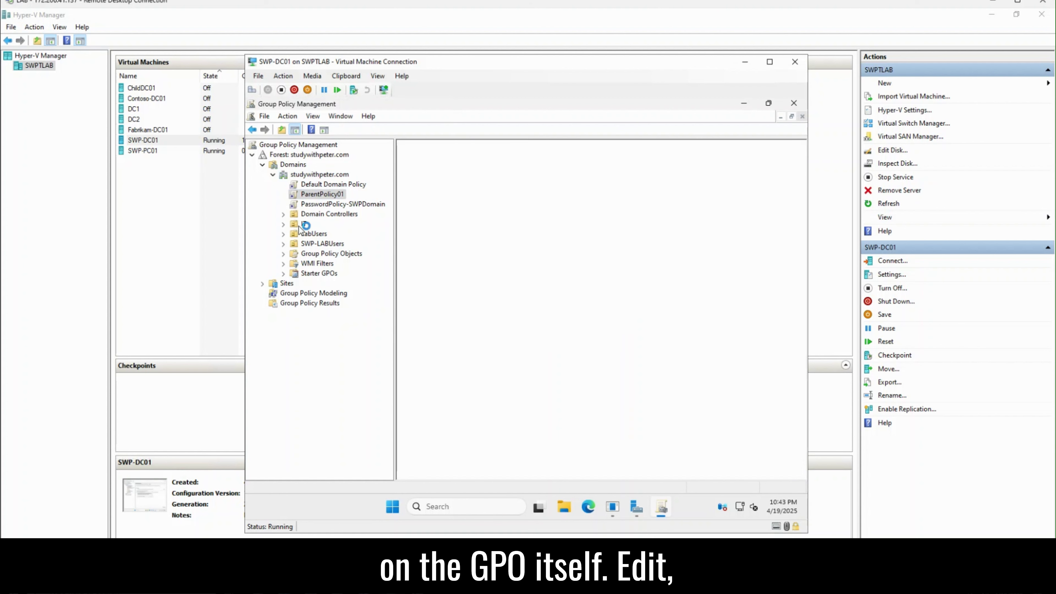
{"action": "right_click", "coordinate": [324, 196]}
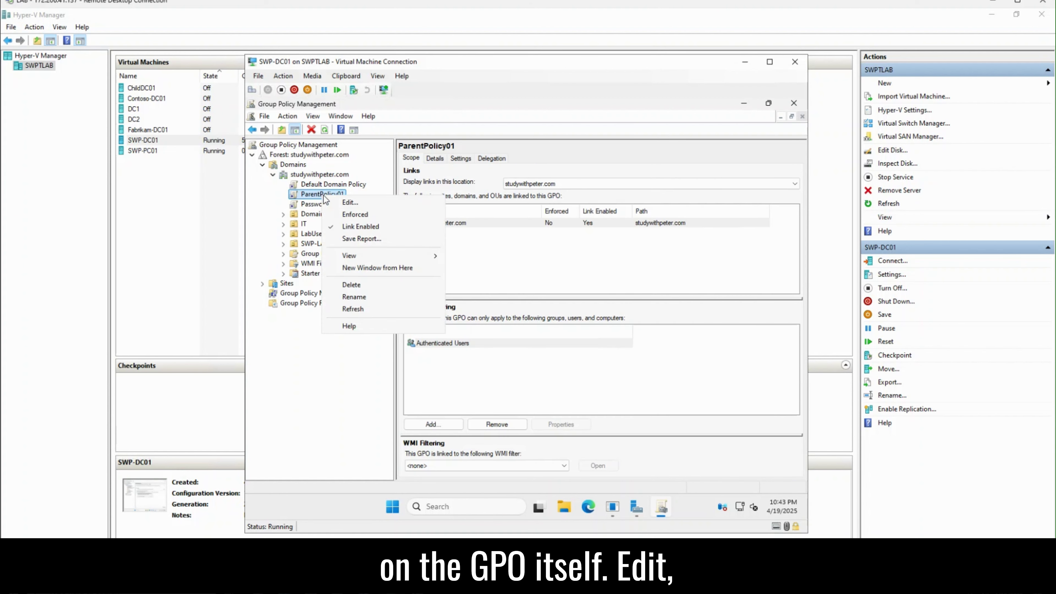
{"action": "left_click", "coordinate": [350, 203]}
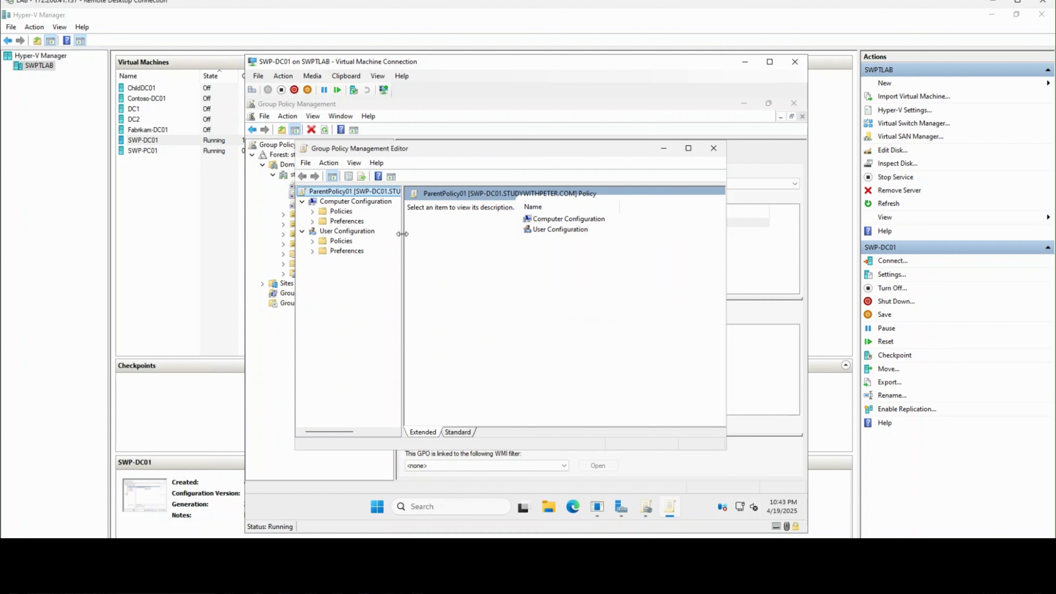
{"action": "left_click_drag", "start_coordinate": [403, 231], "coordinate": [417, 234]}
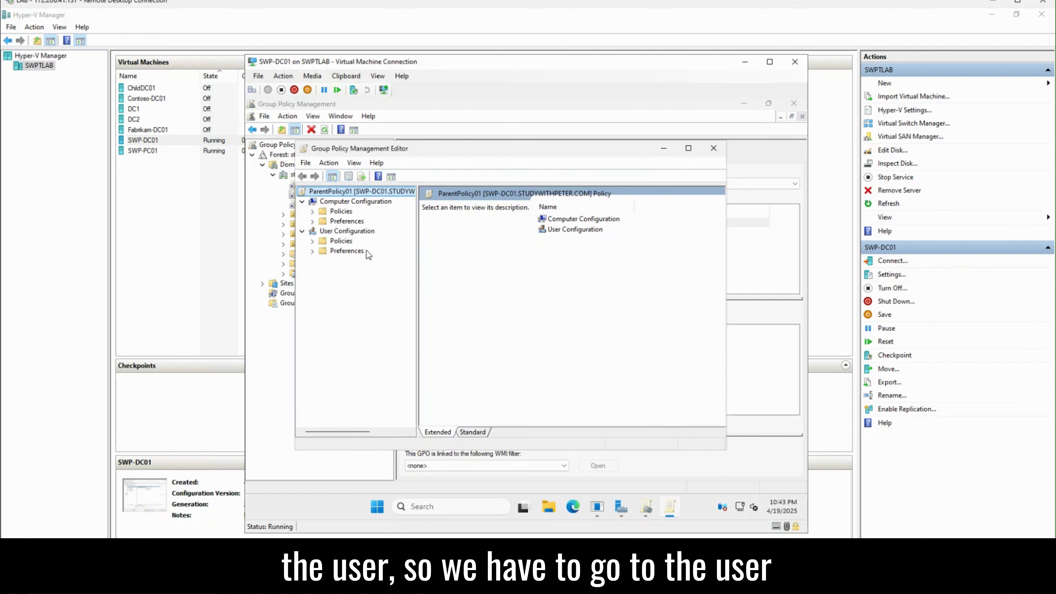
Step: Expand User Configuration > Administrative Templates to Start Menu and Taskbar and maximize the editor
{"action": "left_click", "coordinate": [312, 242]}
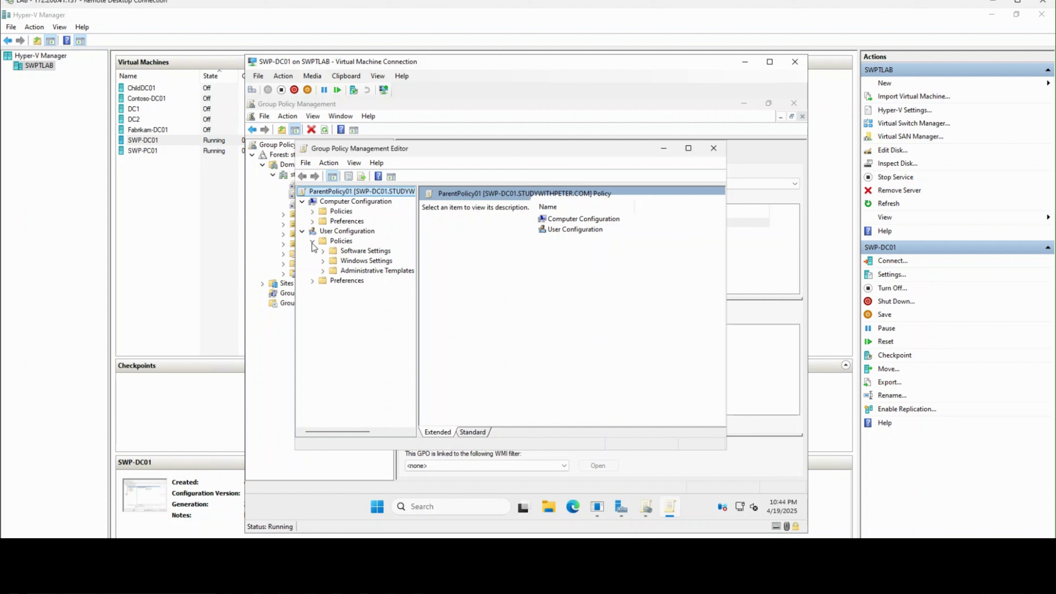
{"action": "left_click", "coordinate": [322, 271]}
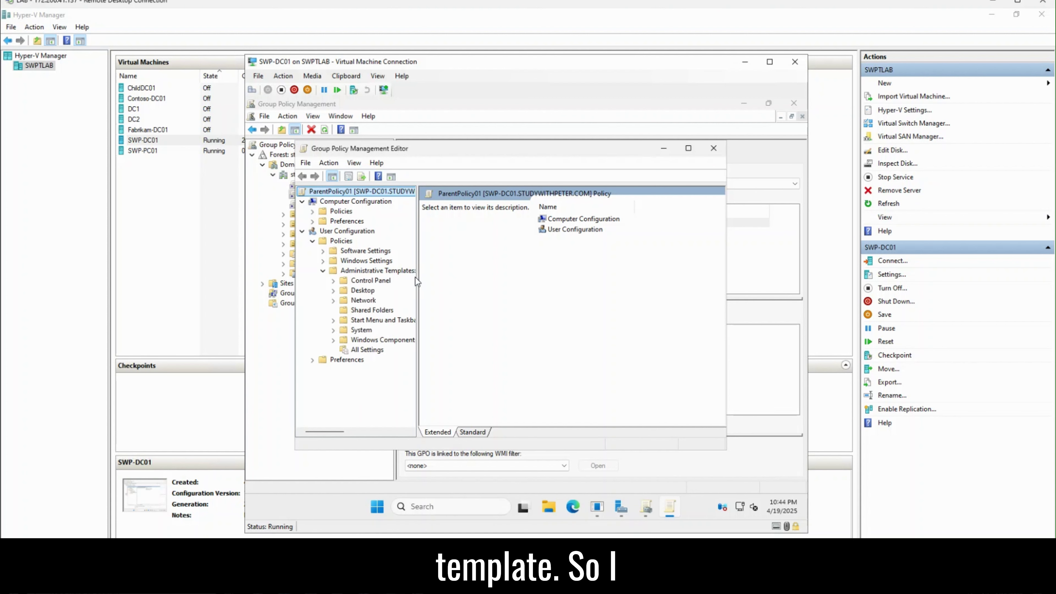
{"action": "left_click_drag", "start_coordinate": [416, 276], "coordinate": [455, 276]}
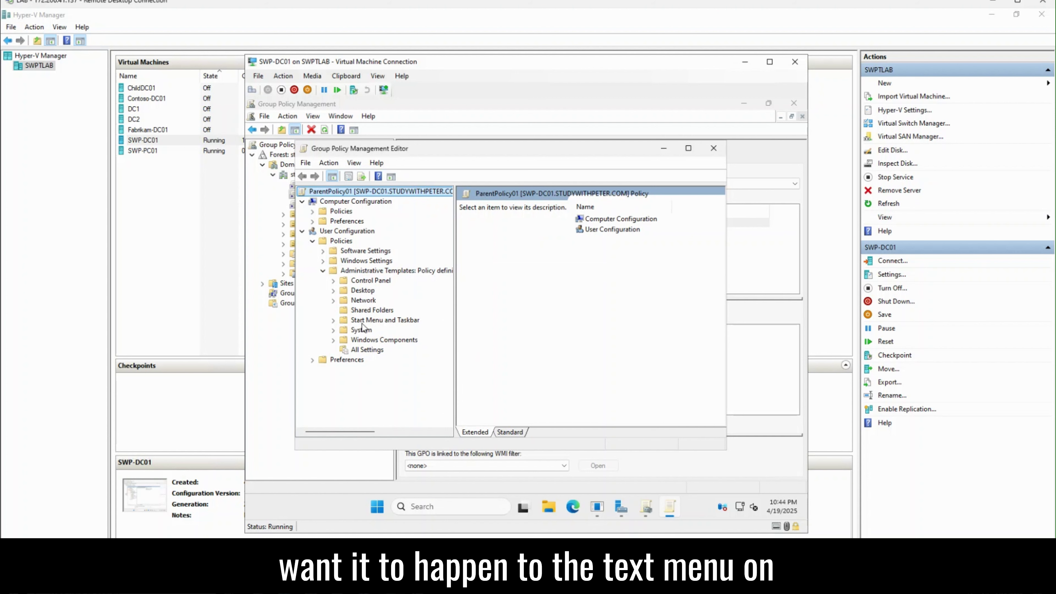
{"action": "left_click", "coordinate": [382, 321]}
{"action": "left_click", "coordinate": [334, 321]}
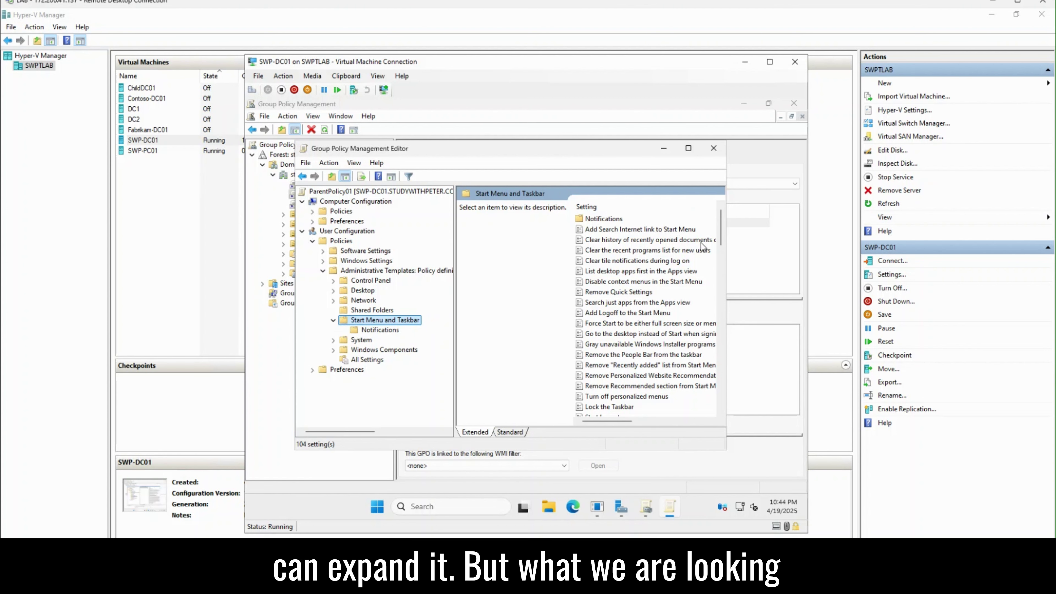
{"action": "left_click", "coordinate": [689, 149]}
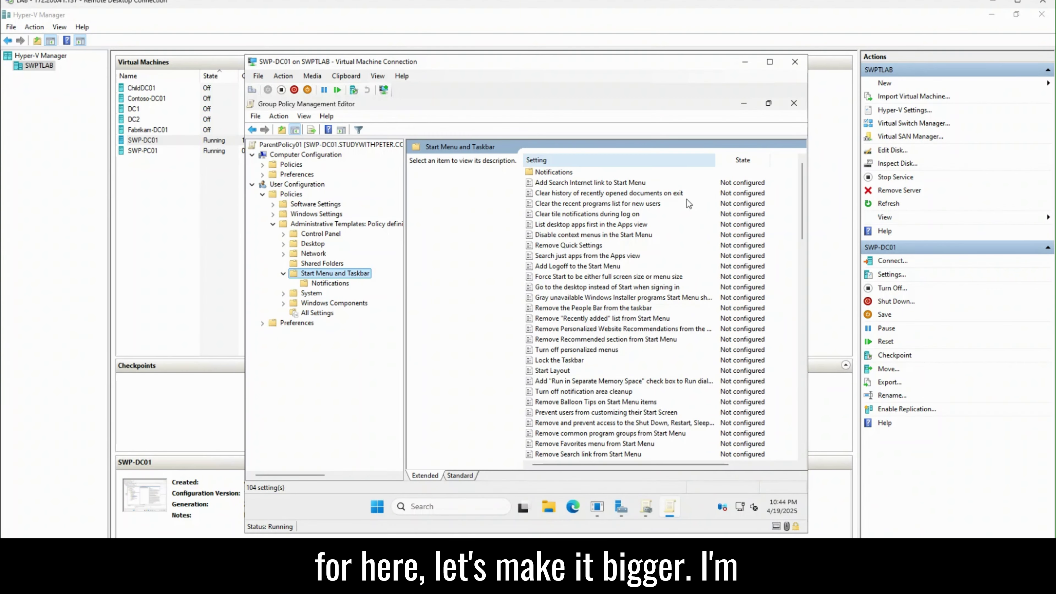
Step: Move down the Start Menu and Taskbar list and select Remove Run menu from Start Menu
{"action": "left_click", "coordinate": [589, 268]}
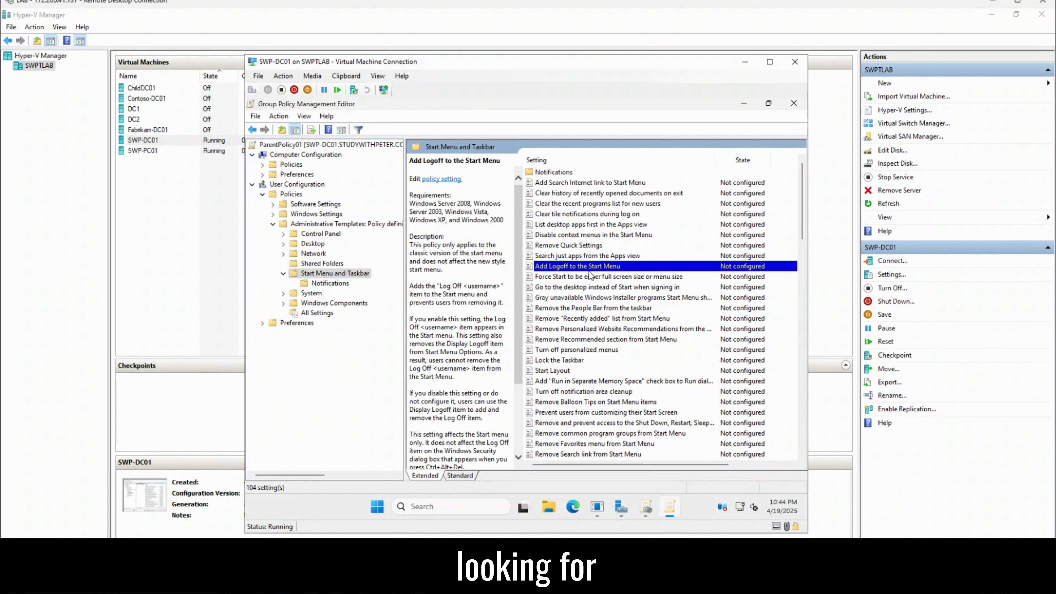
{"action": "key", "text": "Down"}
{"action": "key", "text": "Down"}
{"action": "key", "text": "Down"}
{"action": "key", "text": "Down"}
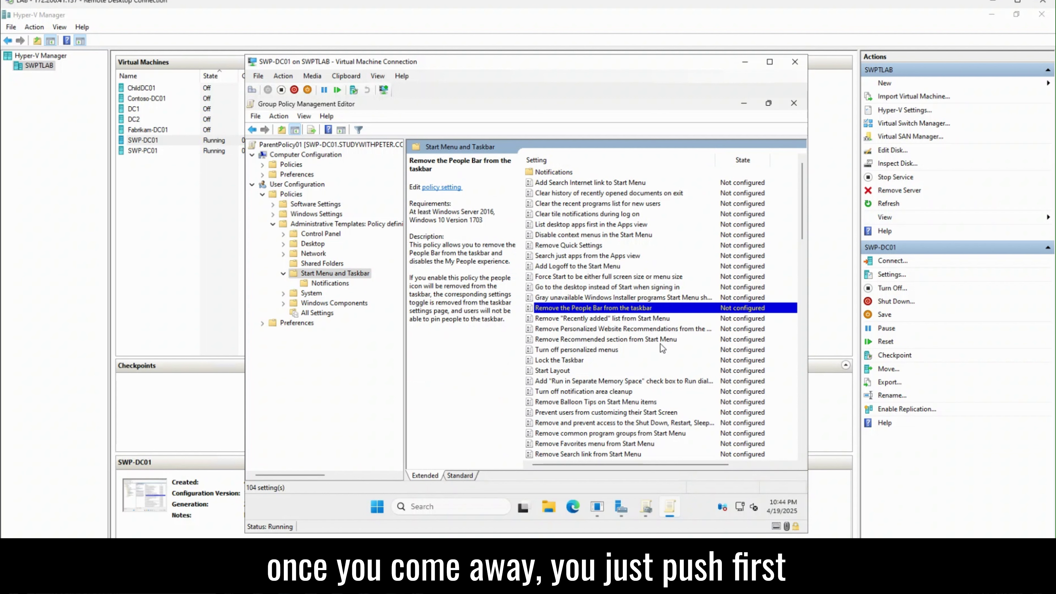
{"action": "left_click", "coordinate": [600, 257]}
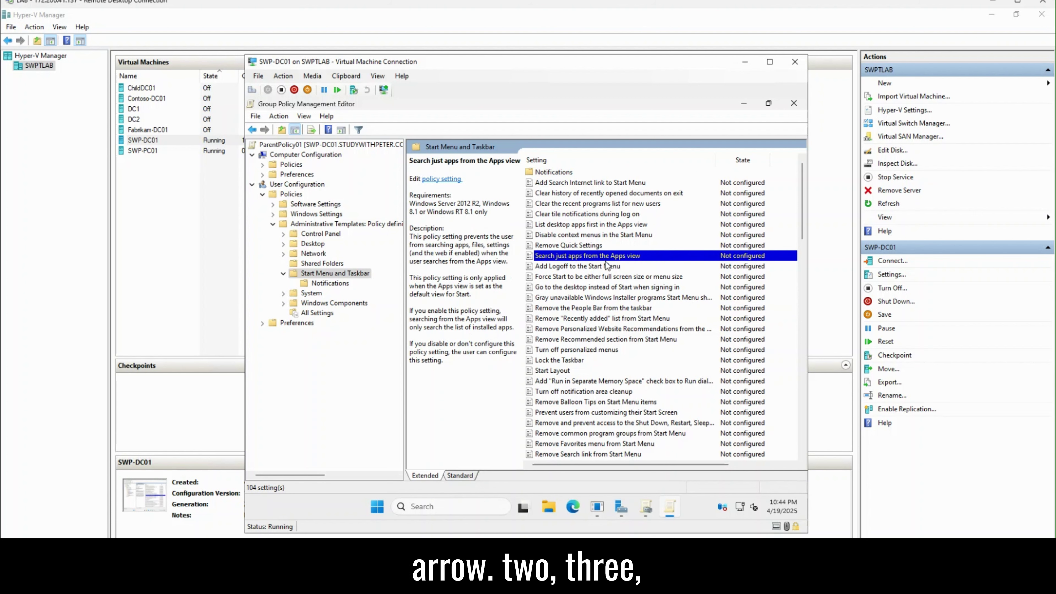
{"action": "key", "text": "Down"}
{"action": "key", "text": "Down"}
{"action": "key", "text": "Down"}
{"action": "key", "text": "Down"}
{"action": "key", "text": "Down"}
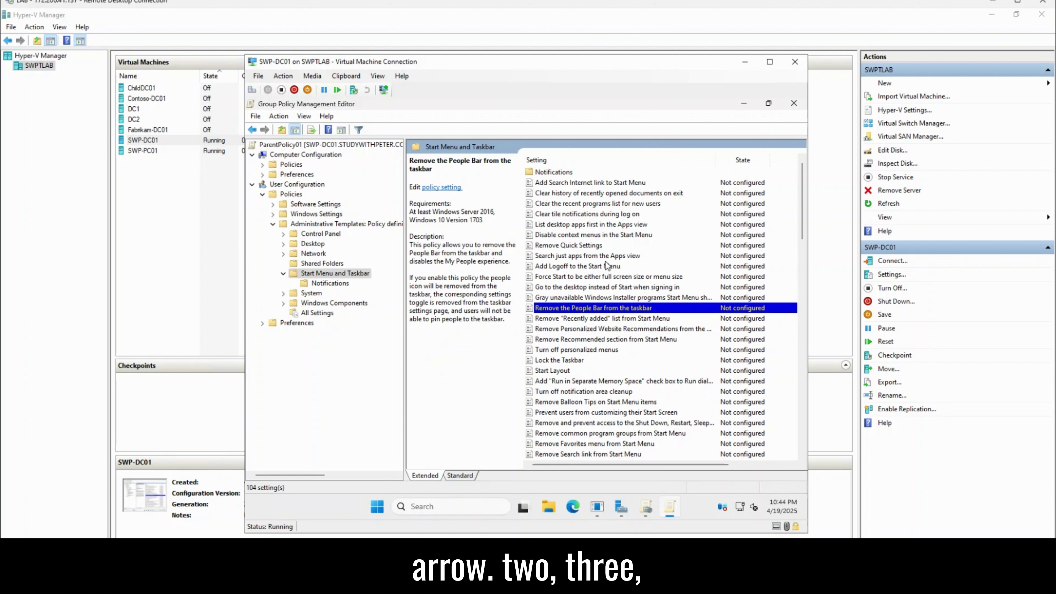
{"action": "key", "text": "Down"}
{"action": "key", "text": "Down"}
{"action": "key", "text": "Down"}
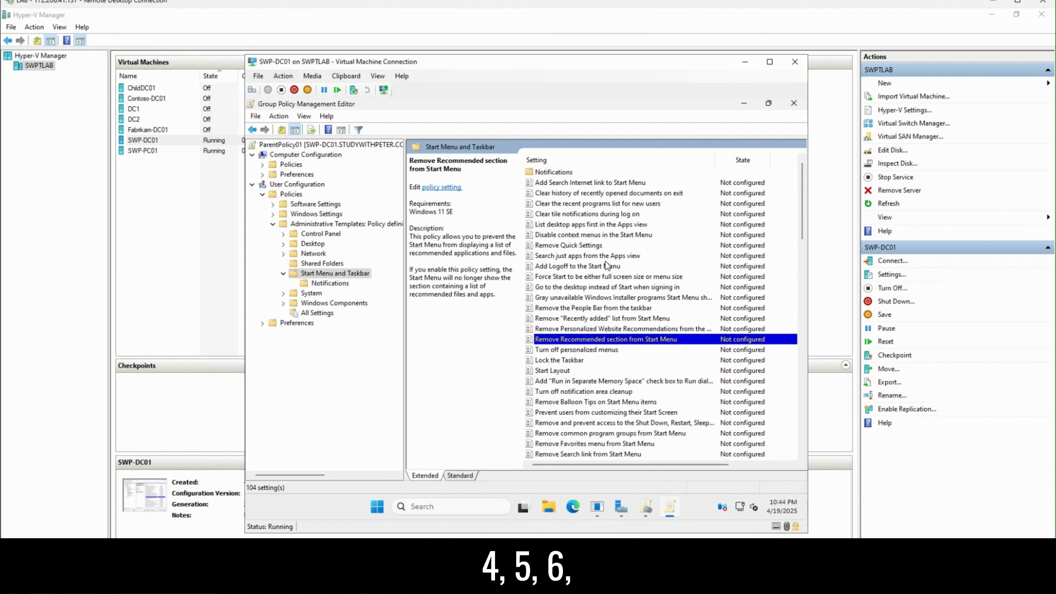
{"action": "key", "text": "Down"}
{"action": "key", "text": "Down"}
{"action": "key", "text": "Down"}
{"action": "key", "text": "Down"}
{"action": "key", "text": "Down"}
{"action": "key", "text": "Down"}
{"action": "key", "text": "Down"}
{"action": "key", "text": "Down"}
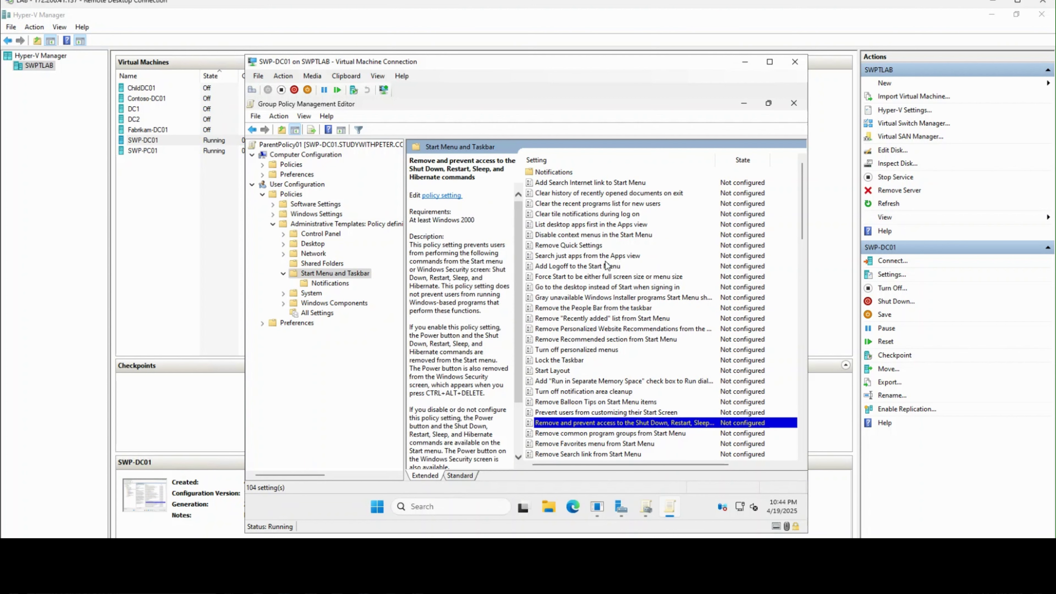
{"action": "key", "text": "Down"}
{"action": "key", "text": "Down"}
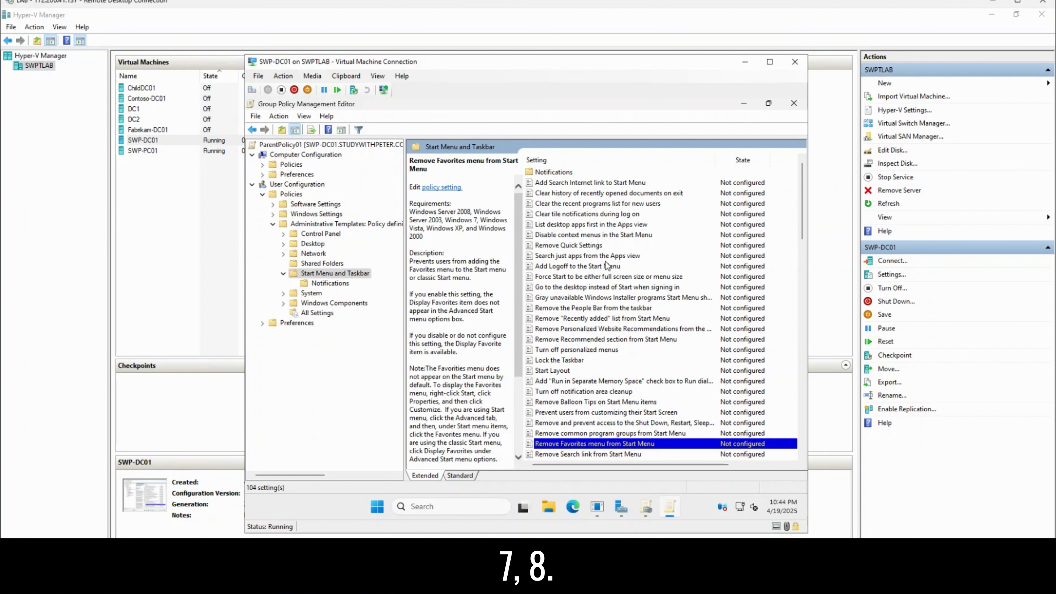
{"action": "scroll", "coordinate": [608, 262], "scroll_direction": "down", "scroll_amount": 1}
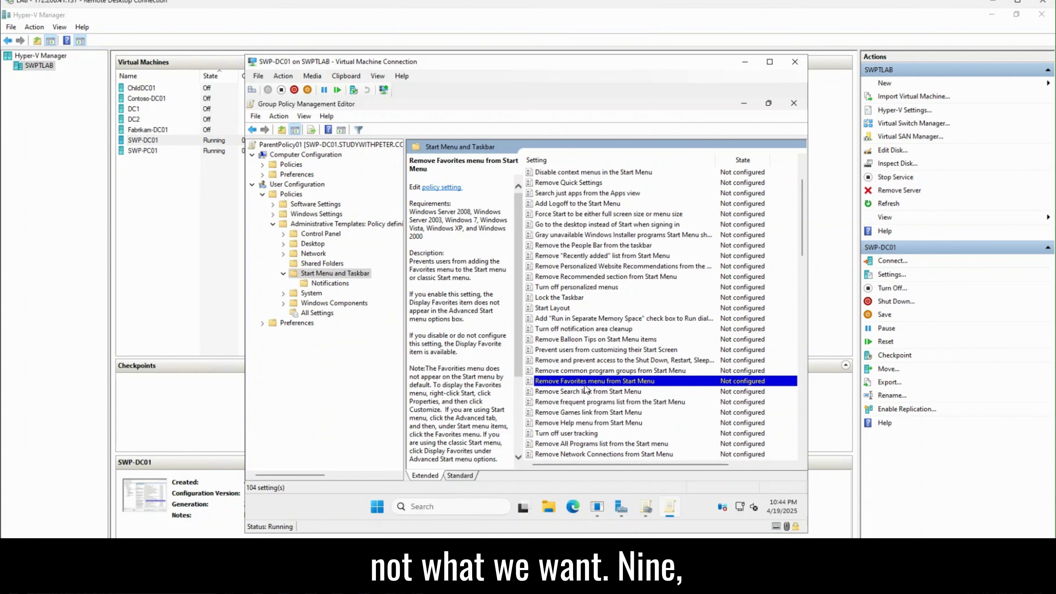
{"action": "key", "text": "Down"}
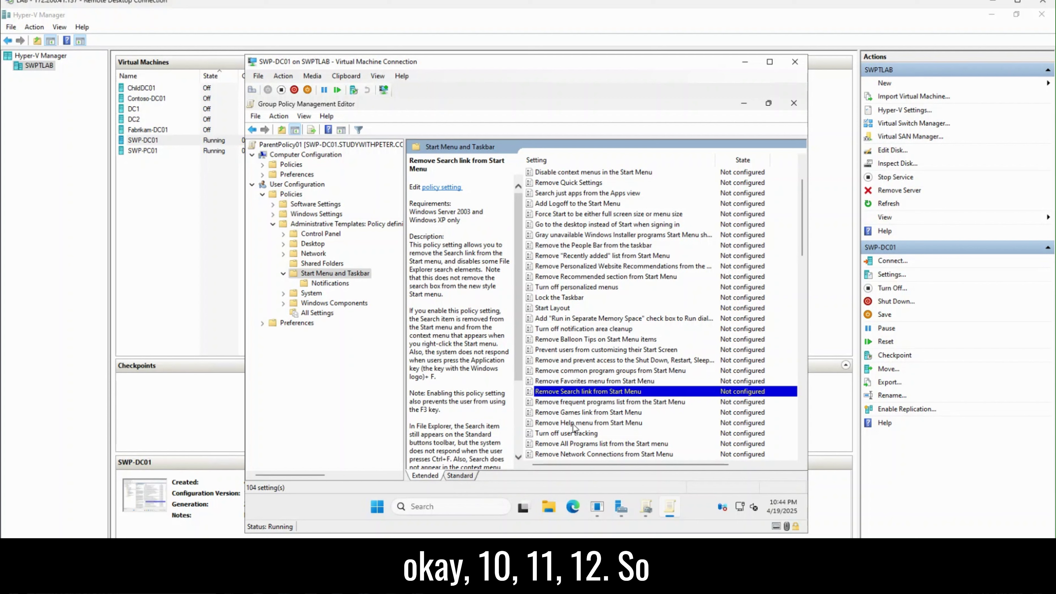
{"action": "key", "text": "Down"}
{"action": "key", "text": "Down"}
{"action": "key", "text": "Down"}
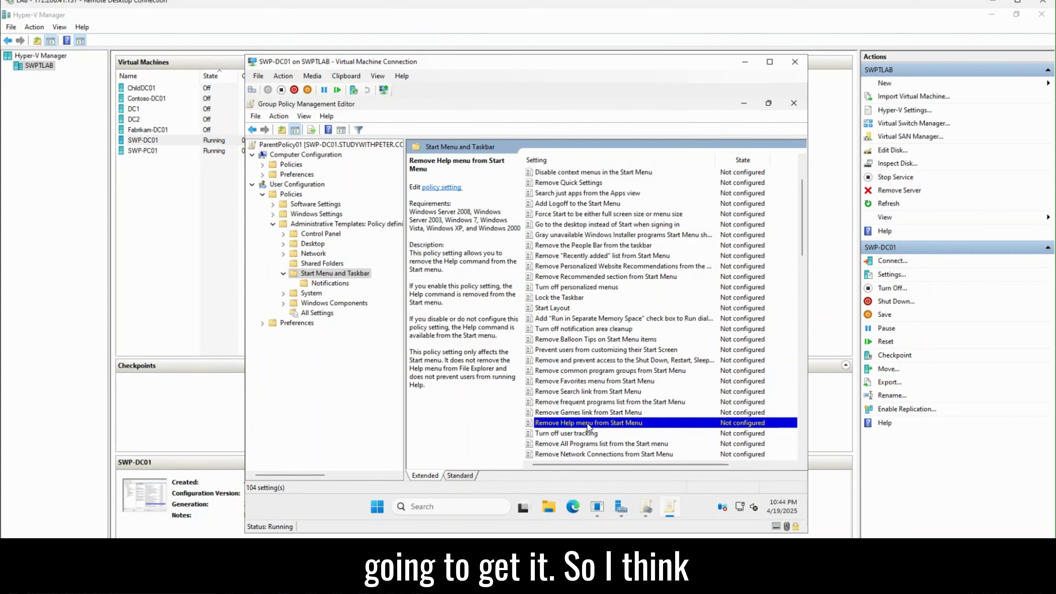
{"action": "scroll", "coordinate": [614, 418], "scroll_direction": "down", "scroll_amount": 1}
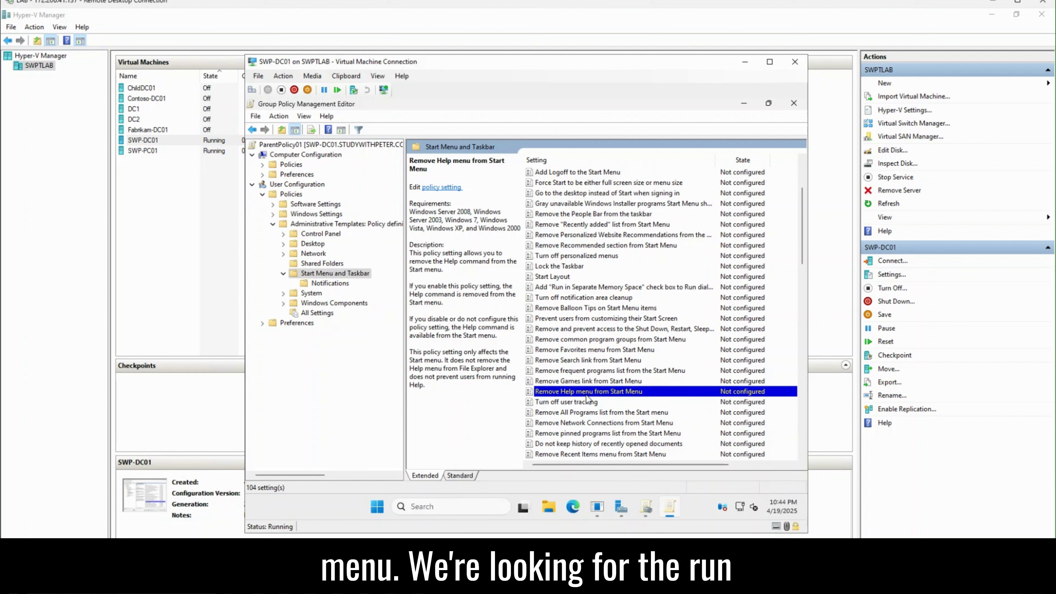
{"action": "key", "text": "Down"}
{"action": "key", "text": "Down"}
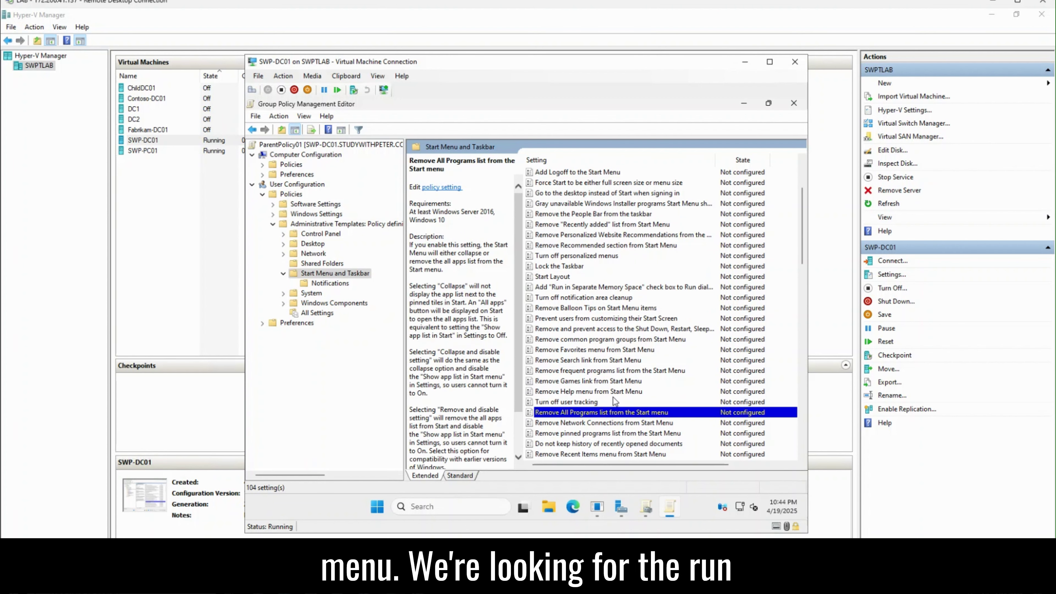
{"action": "key", "text": "Down"}
{"action": "scroll", "coordinate": [621, 394], "scroll_direction": "down", "scroll_amount": 1}
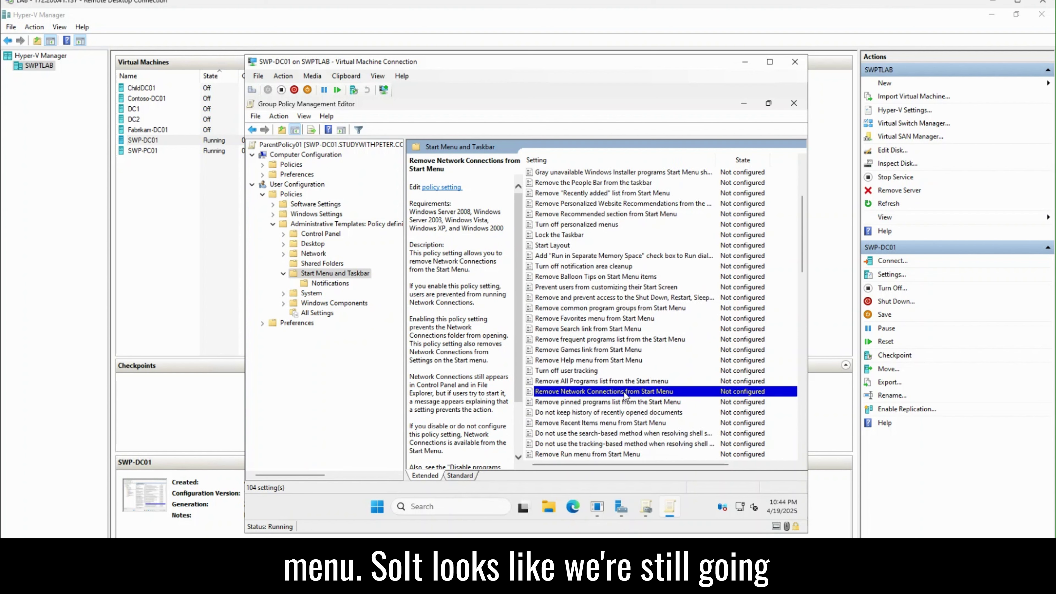
{"action": "scroll", "coordinate": [624, 392], "scroll_direction": "down", "scroll_amount": 2}
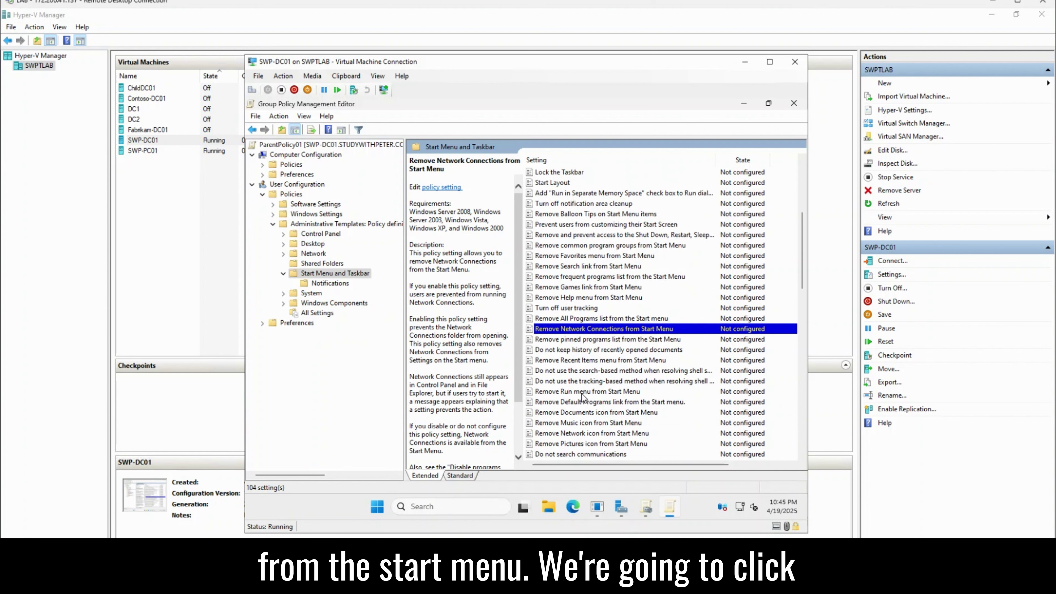
{"action": "left_click", "coordinate": [621, 393]}
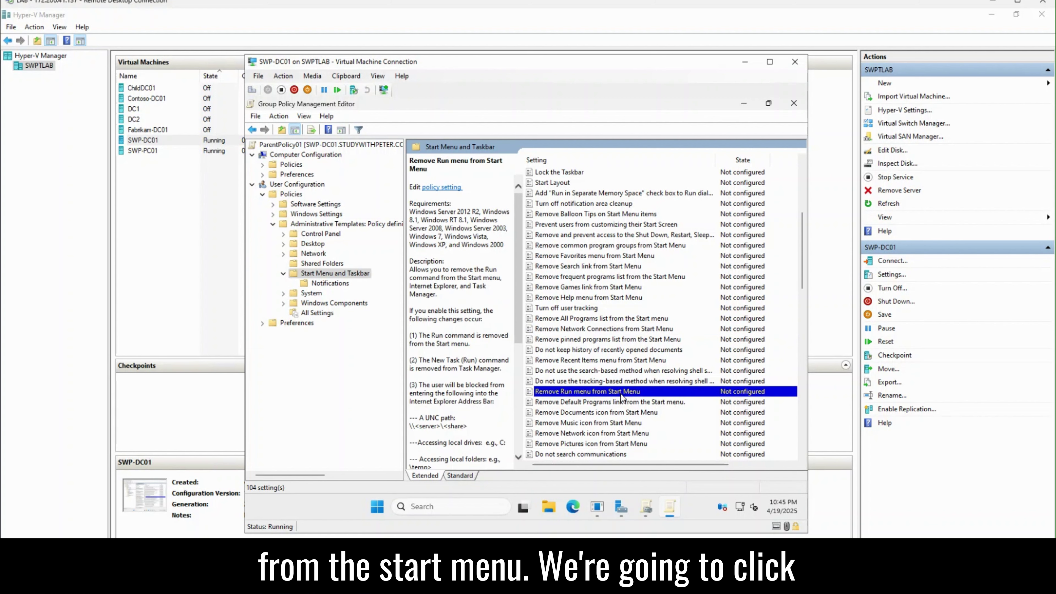
Step: Set ParentPolicy01's Remove Run menu from Start Menu to Enabled, apply it, and close the editor
{"action": "double_click", "coordinate": [616, 394]}
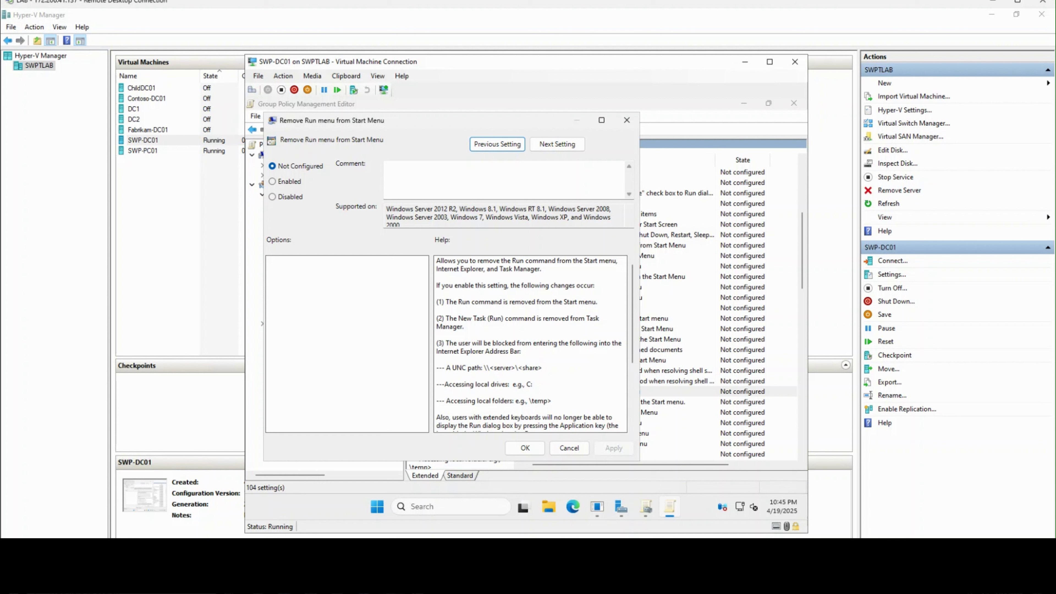
{"action": "left_click", "coordinate": [278, 185]}
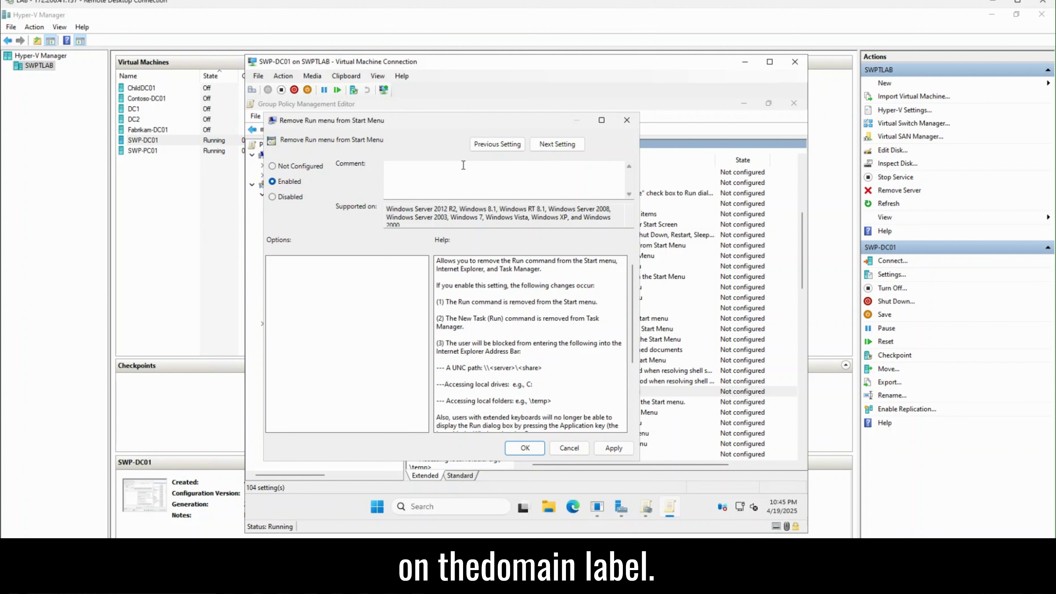
{"action": "left_click_drag", "start_coordinate": [465, 118], "coordinate": [538, 105]}
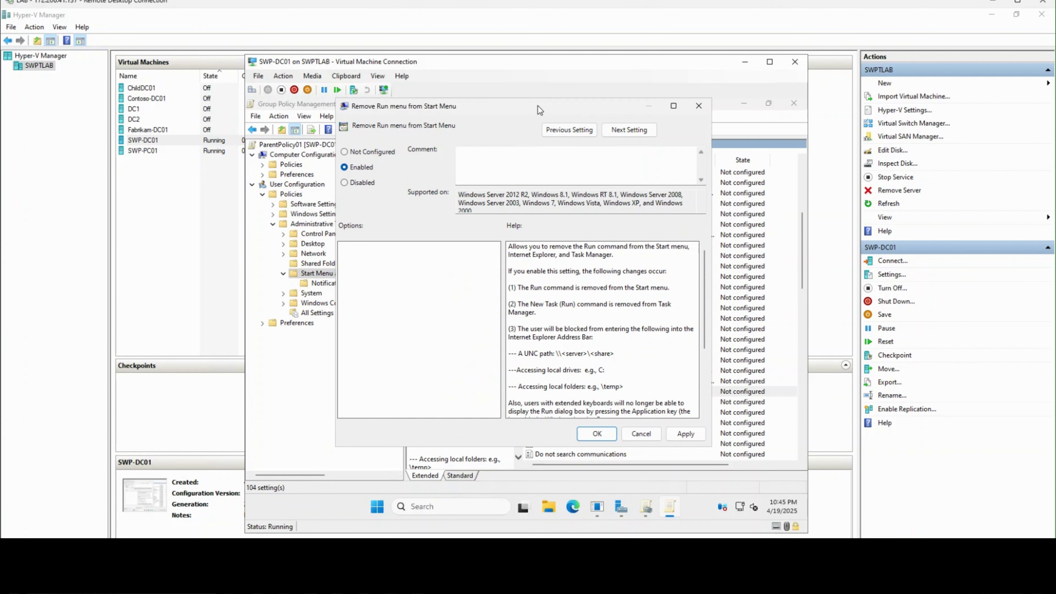
{"action": "left_click", "coordinate": [687, 434]}
{"action": "left_click", "coordinate": [593, 436]}
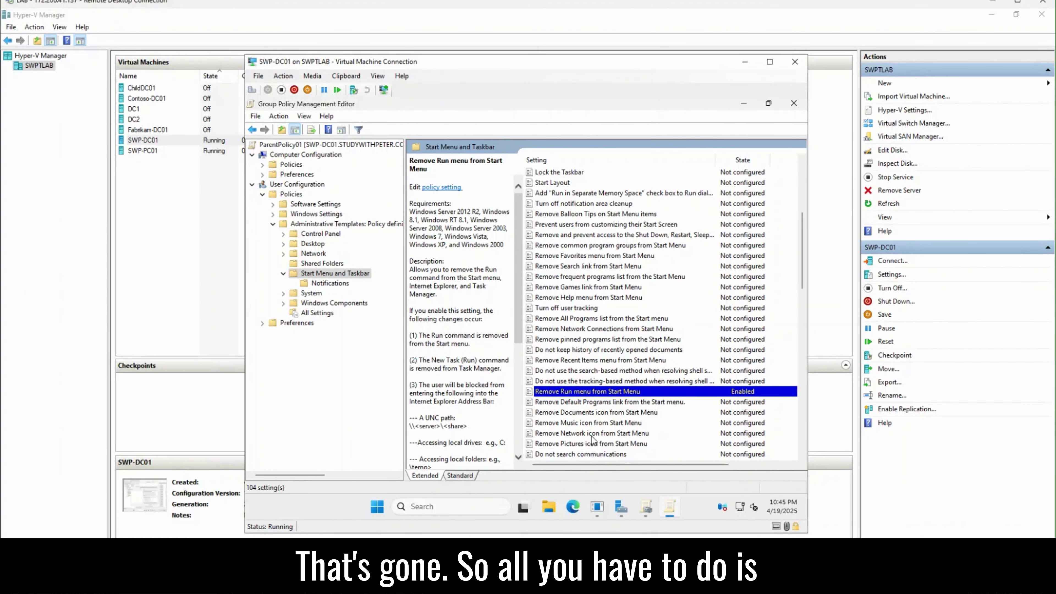
{"action": "left_click", "coordinate": [795, 105]}
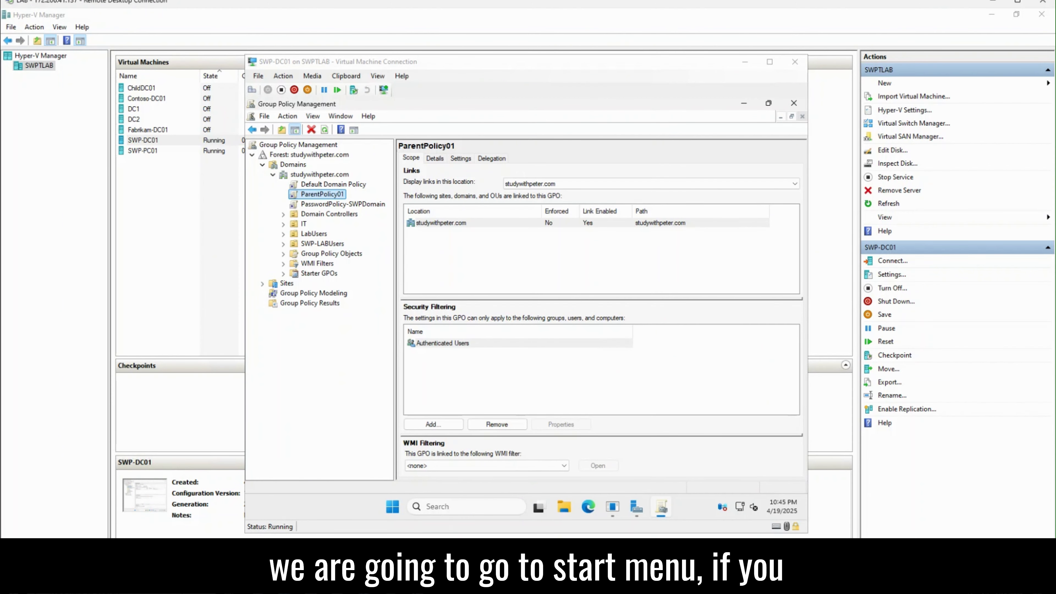
{"action": "key", "text": "super+s"}
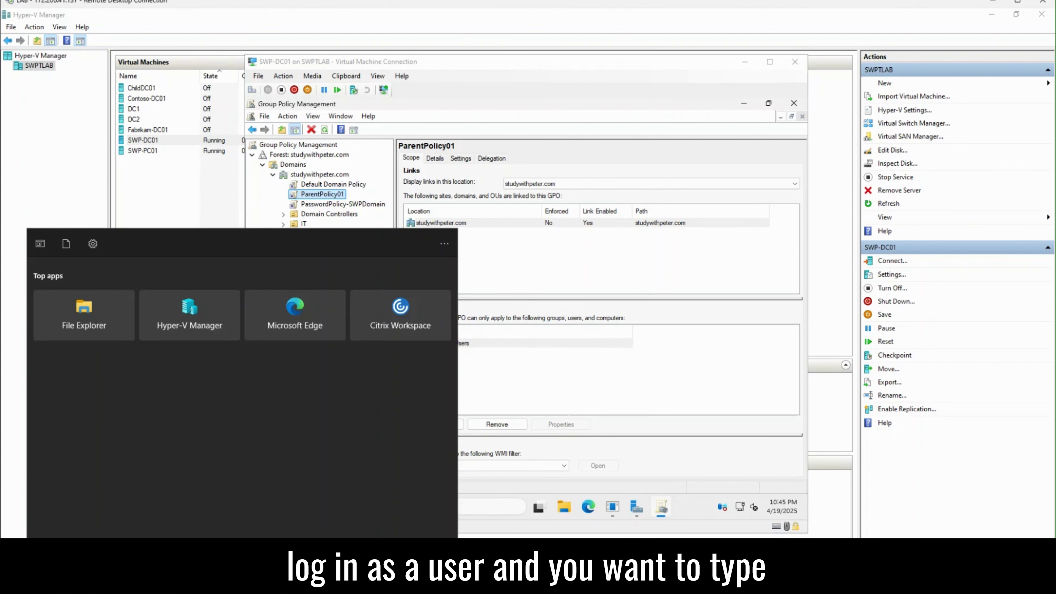
{"action": "type", "text": "run"}
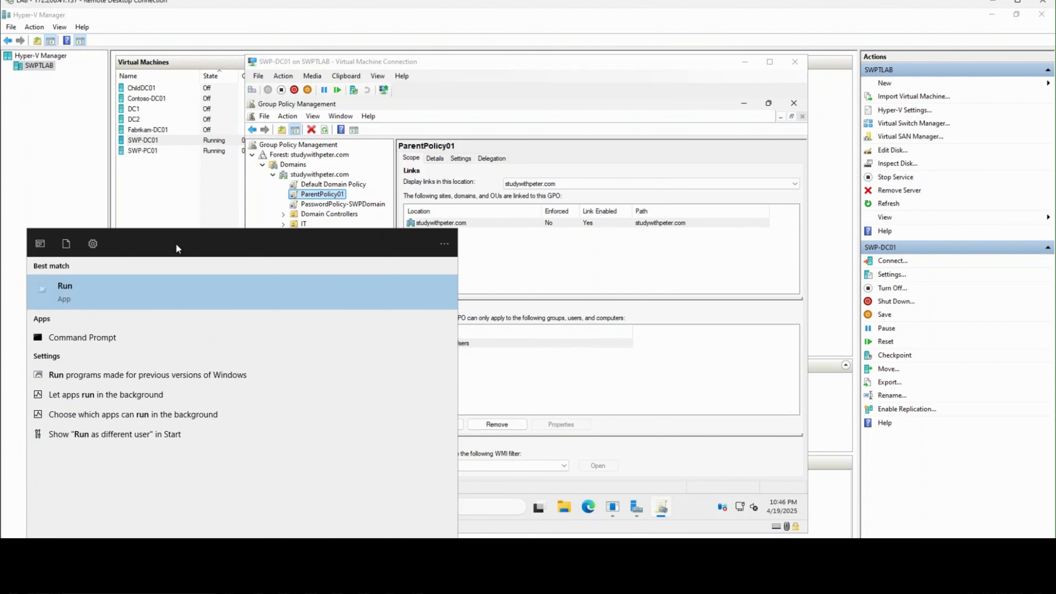
{"action": "left_click", "coordinate": [176, 215]}
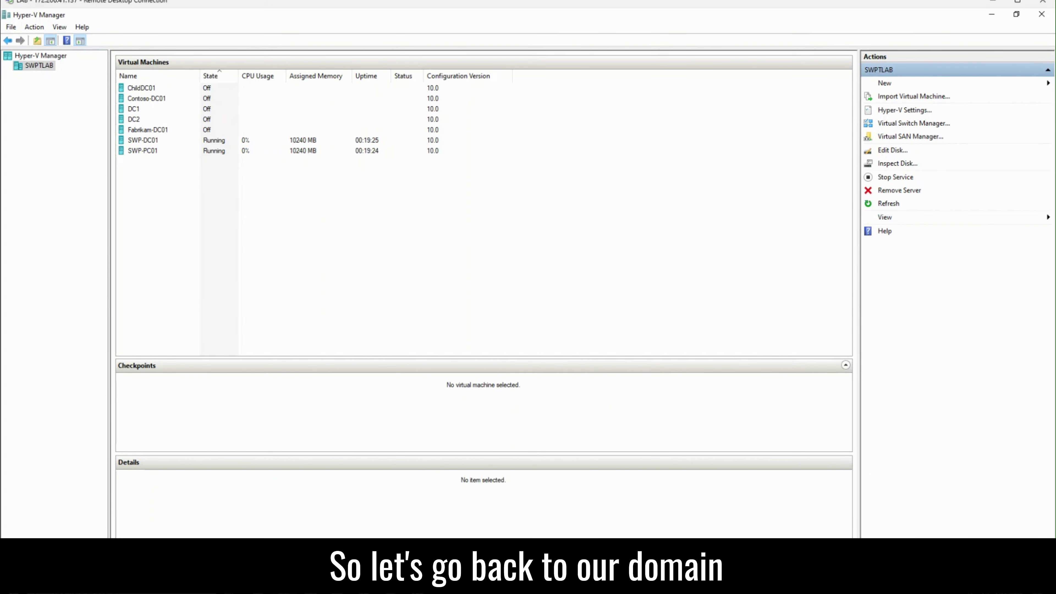
{"action": "mouse_move", "coordinate": [393, 584]}
{"action": "left_click", "coordinate": [415, 538]}
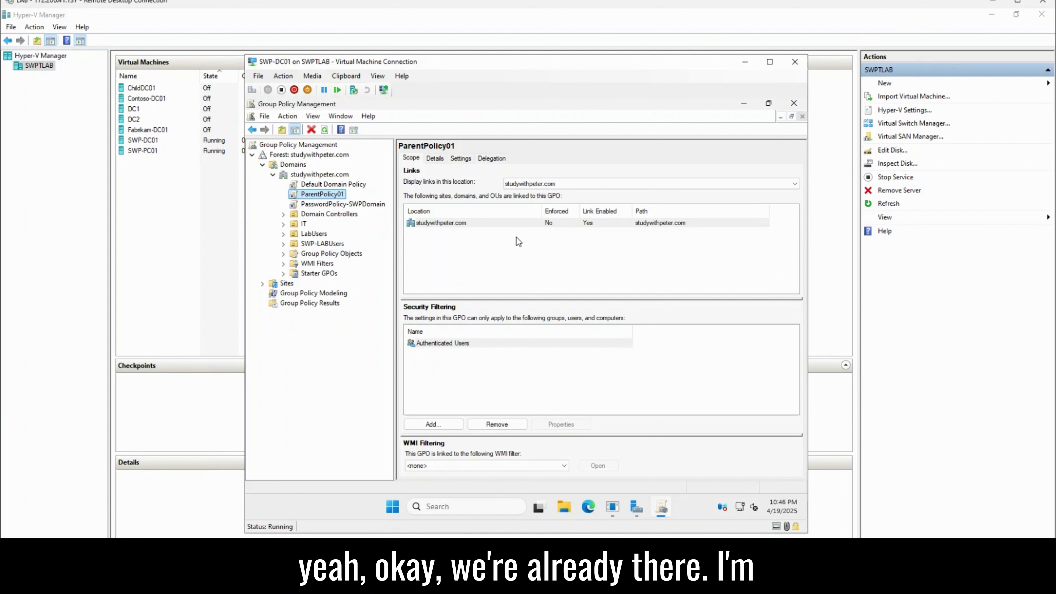
Step: Check the IT, domain and ParentPolicy01 scopes, then start a new GPO linked to IT
{"action": "left_click", "coordinate": [299, 225]}
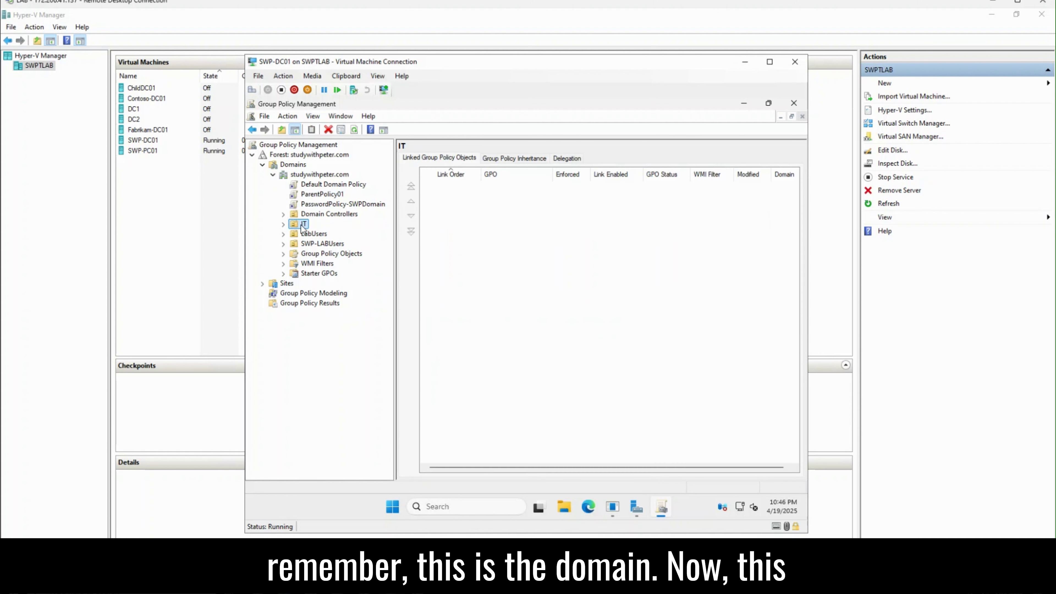
{"action": "left_click", "coordinate": [316, 175]}
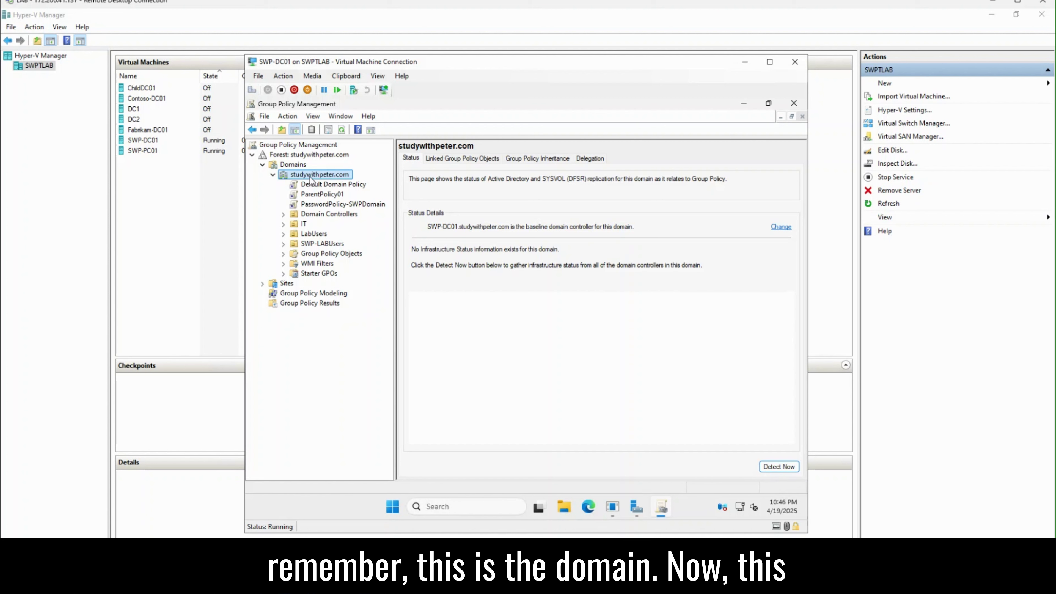
{"action": "left_click", "coordinate": [304, 225]}
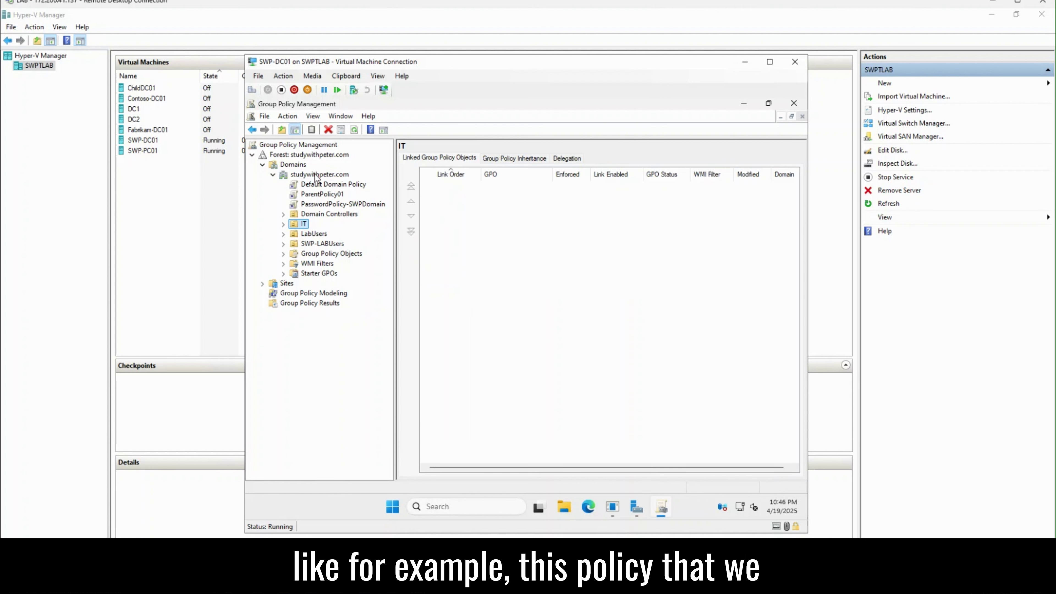
{"action": "left_click", "coordinate": [306, 194]}
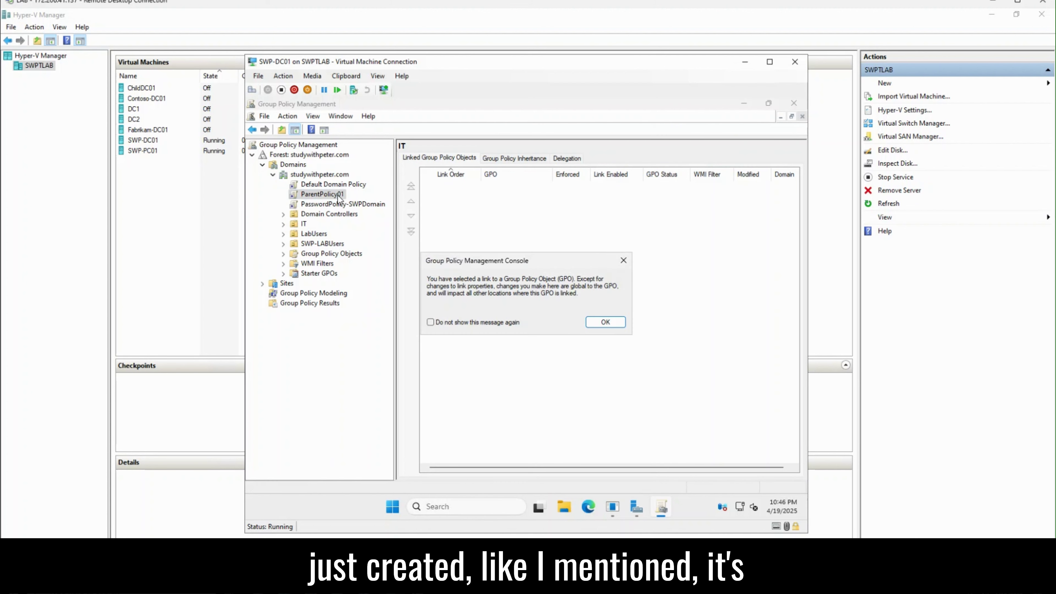
{"action": "left_click", "coordinate": [607, 323]}
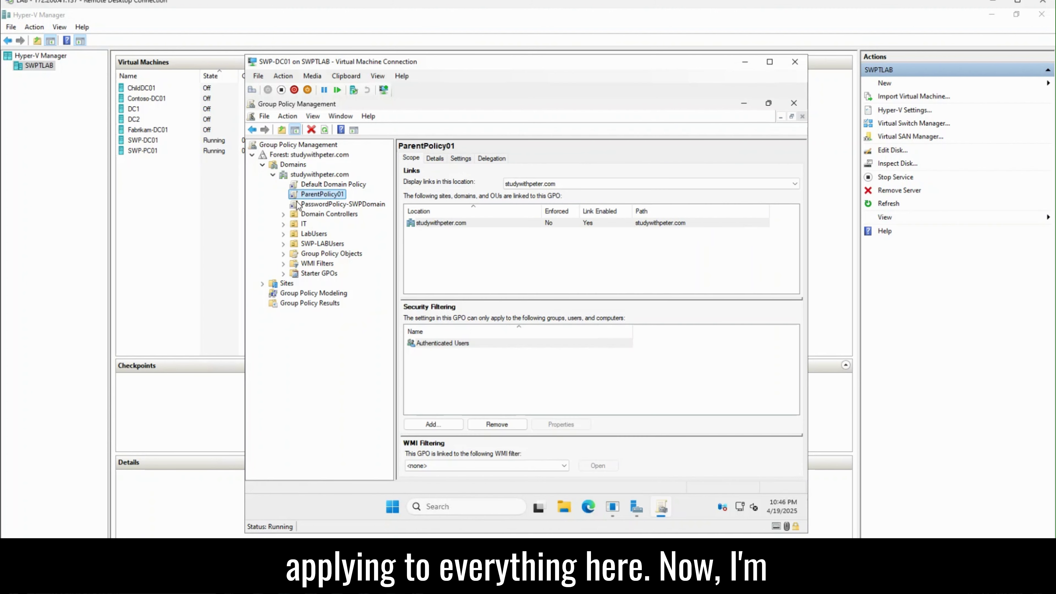
{"action": "left_click", "coordinate": [304, 225]}
{"action": "right_click", "coordinate": [304, 227]}
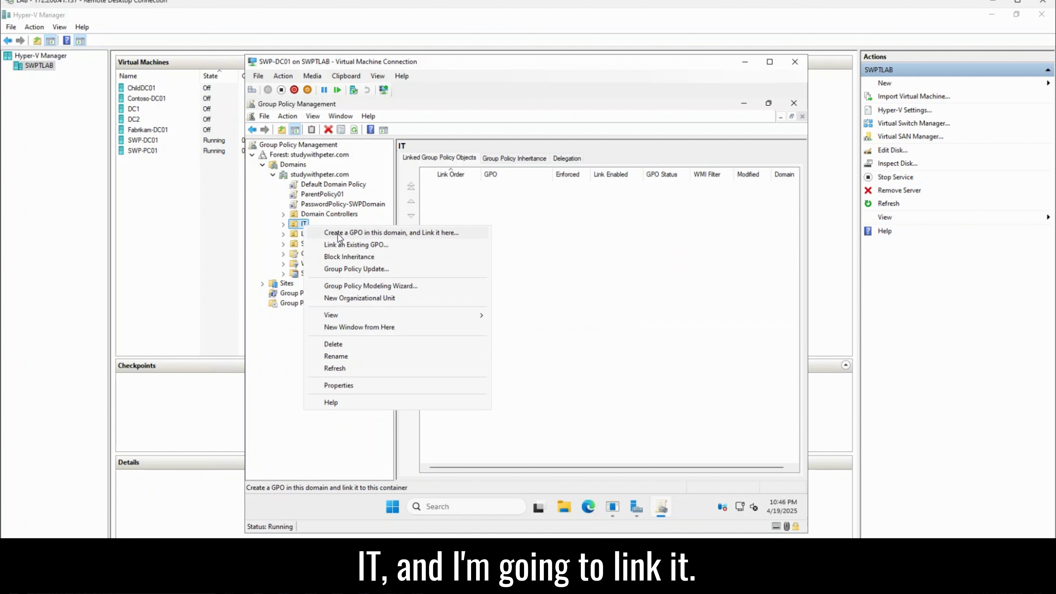
{"action": "left_click", "coordinate": [338, 234]}
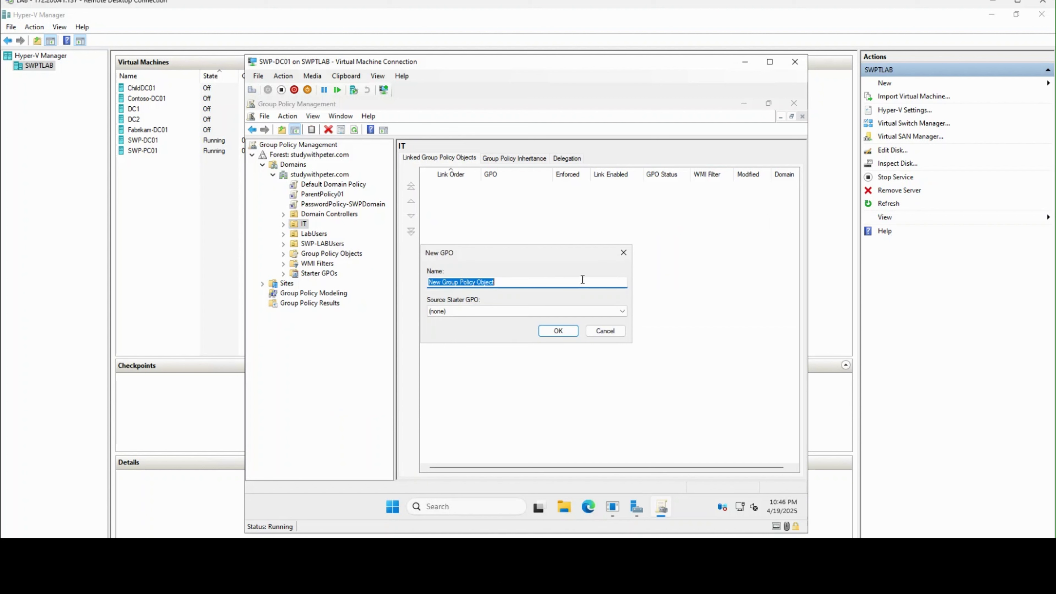
Step: Name the new GPO 'OUPolicy01' and create it under the IT unit
{"action": "type", "text": "U"}
{"action": "key", "text": "BackSpace"}
{"action": "type", "text": "OU"}
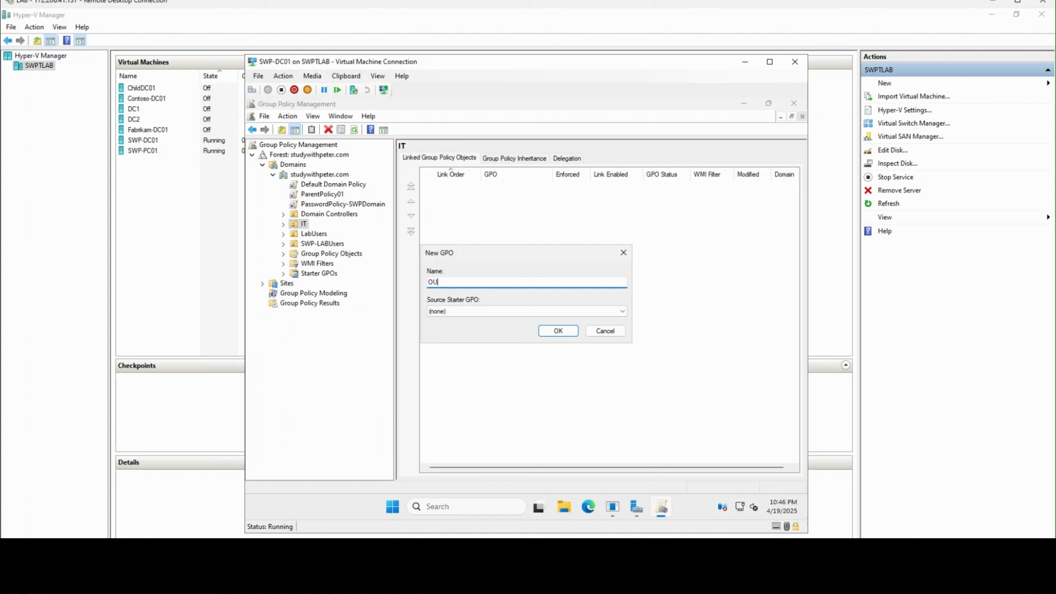
{"action": "type", "text": "[p;ocu"}
{"action": "key", "text": "BackSpace"}
{"action": "key", "text": "BackSpace"}
{"action": "key", "text": "BackSpace"}
{"action": "key", "text": "BackSpace"}
{"action": "key", "text": "BackSpace"}
{"action": "key", "text": "BackSpace"}
{"action": "key", "text": "BackSpace"}
{"action": "key", "text": "BackSpace"}
{"action": "type", "text": "UPolo"}
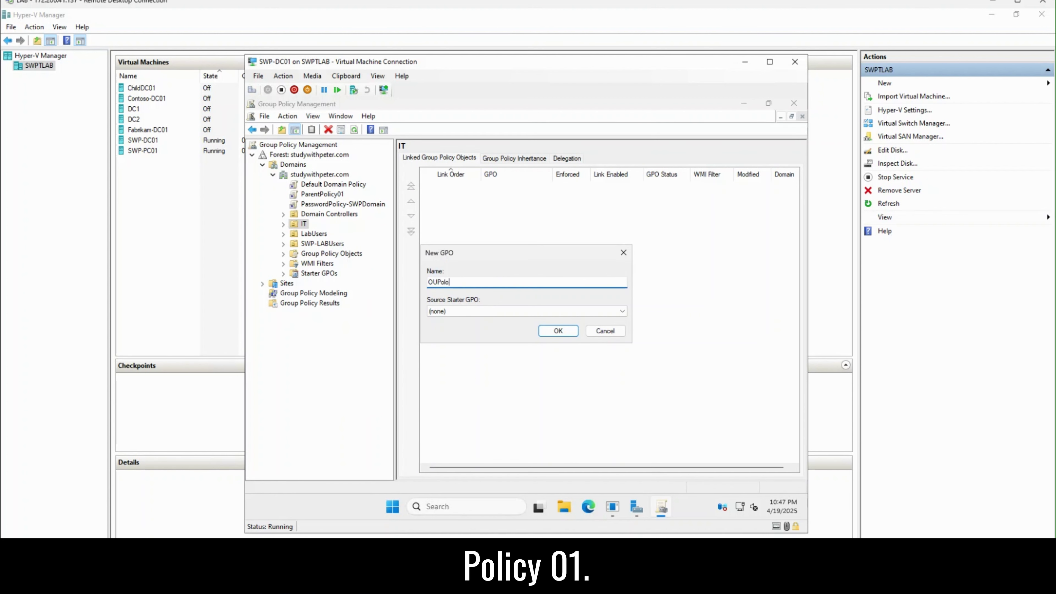
{"action": "key", "text": "BackSpace"}
{"action": "type", "text": "icy01"}
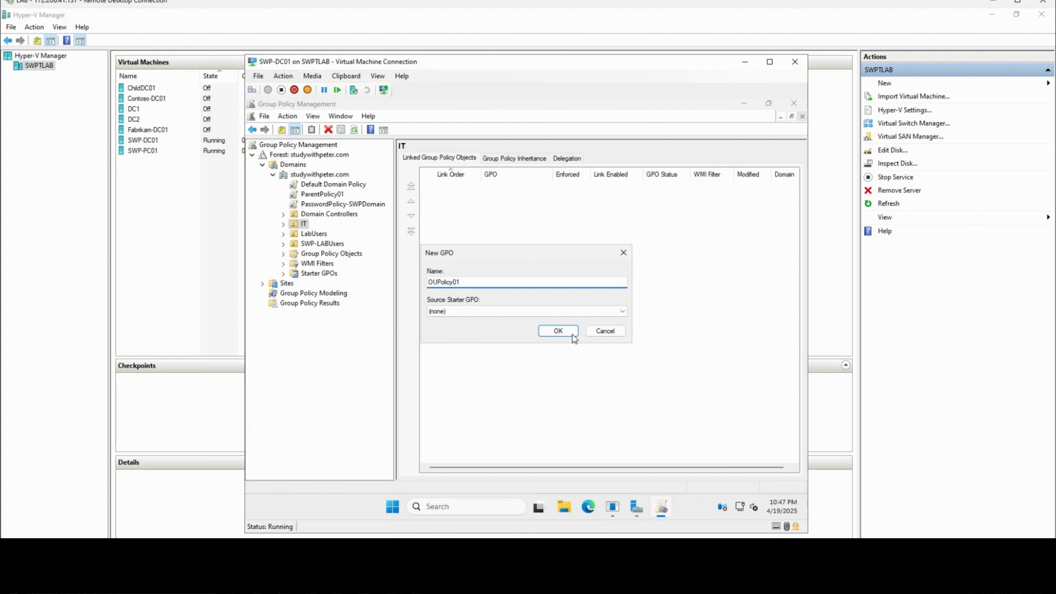
{"action": "left_click", "coordinate": [557, 332]}
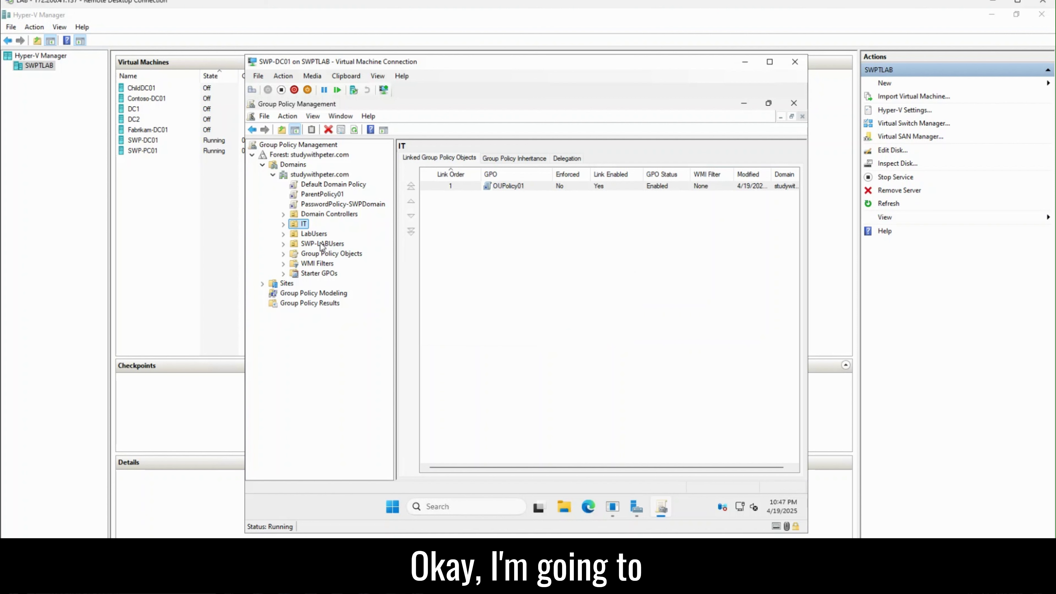
Step: Expand the IT unit and open OUPolicy01 for editing
{"action": "left_click", "coordinate": [283, 223]}
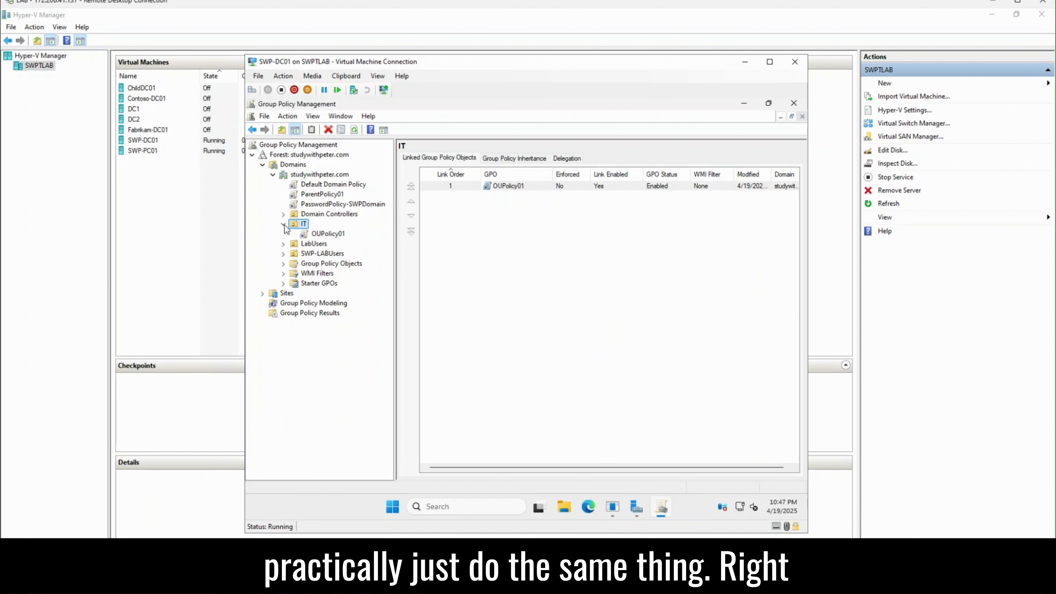
{"action": "left_click", "coordinate": [326, 235]}
{"action": "left_click", "coordinate": [608, 324]}
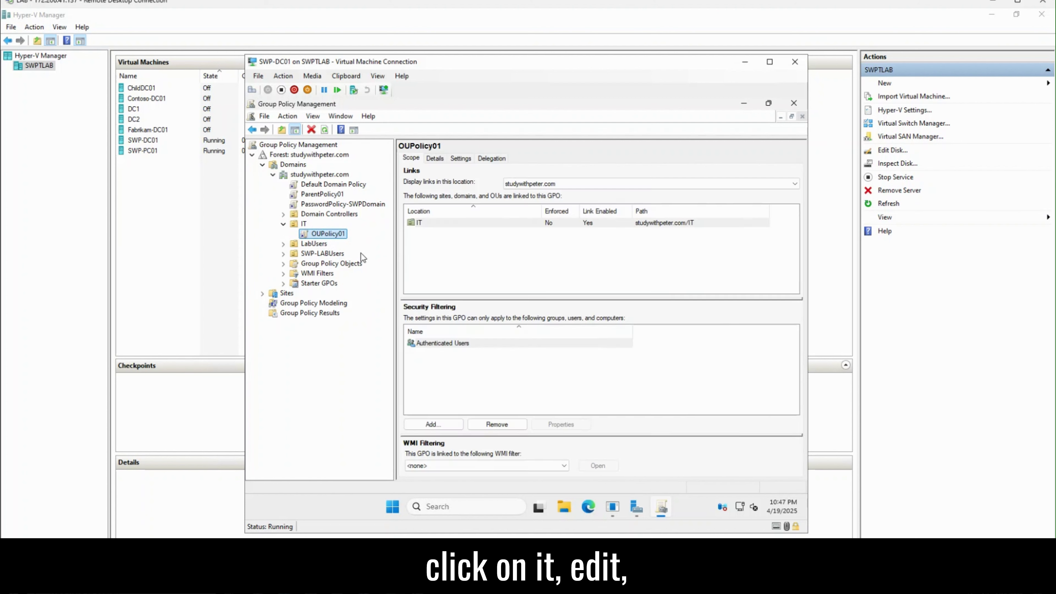
{"action": "right_click", "coordinate": [339, 238]}
{"action": "left_click", "coordinate": [365, 243]}
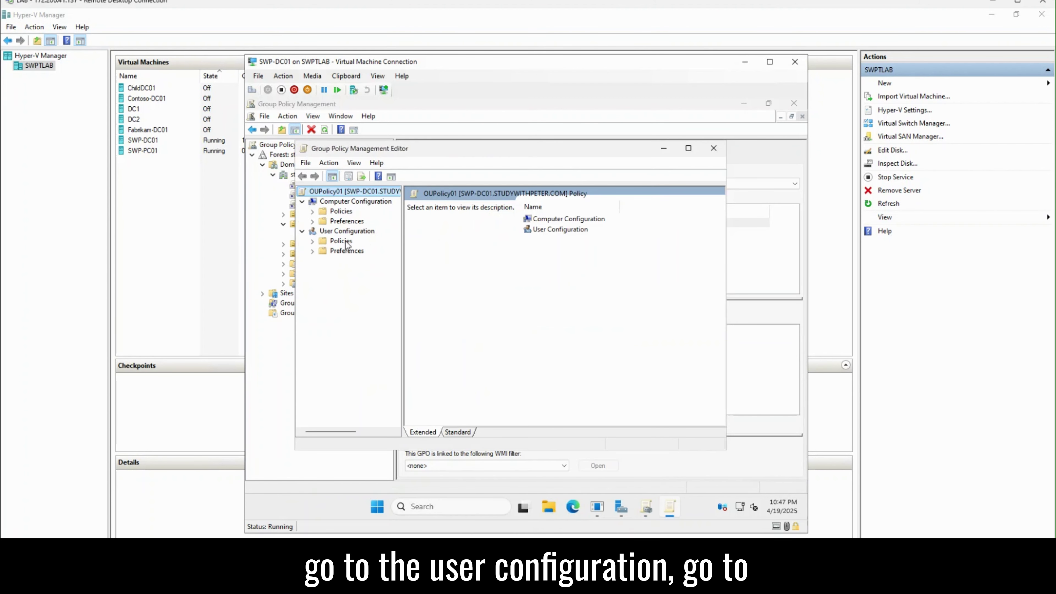
Step: Navigate to User Configuration > Administrative Templates > Start Menu and Taskbar
{"action": "left_click", "coordinate": [315, 242]}
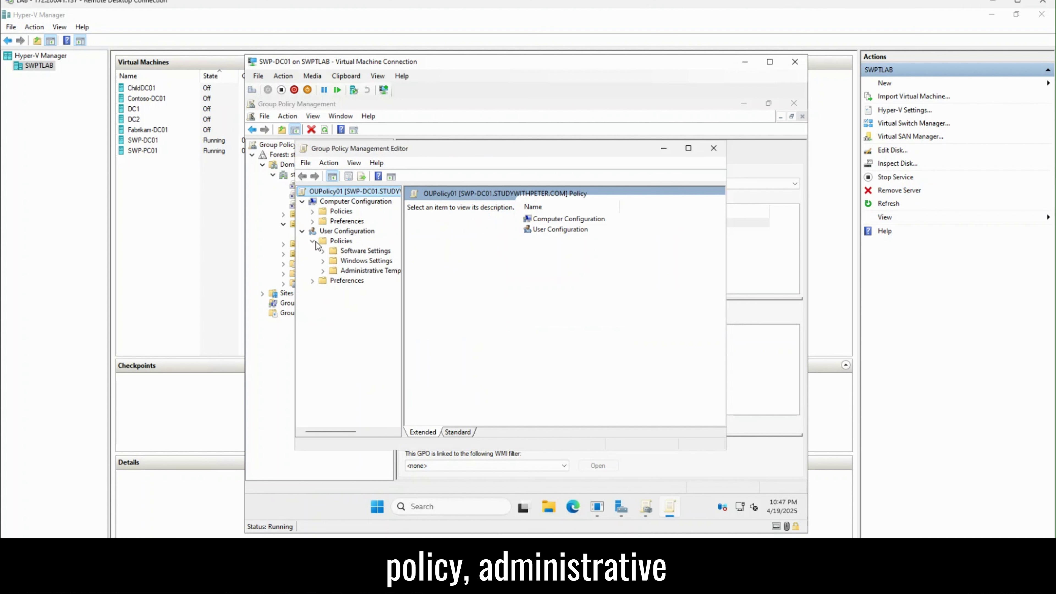
{"action": "left_click", "coordinate": [332, 272]}
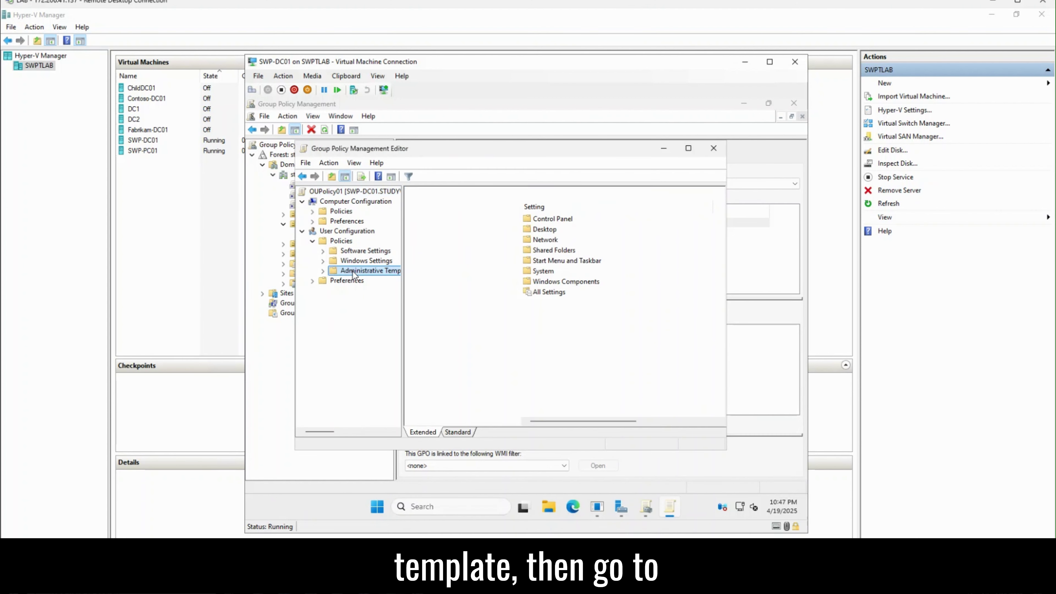
{"action": "left_click", "coordinate": [322, 271]}
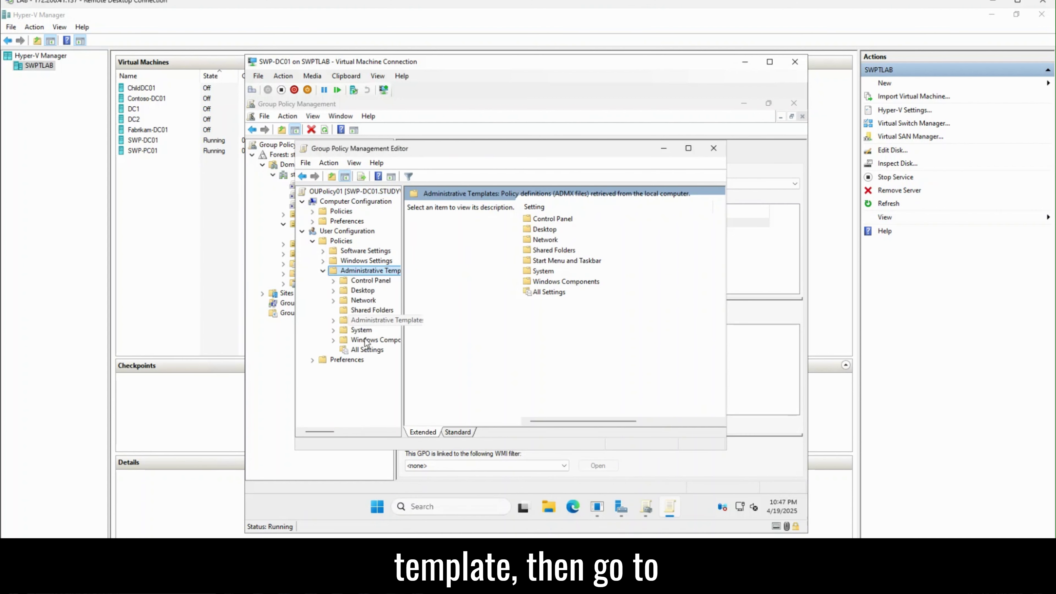
{"action": "left_click", "coordinate": [382, 321]}
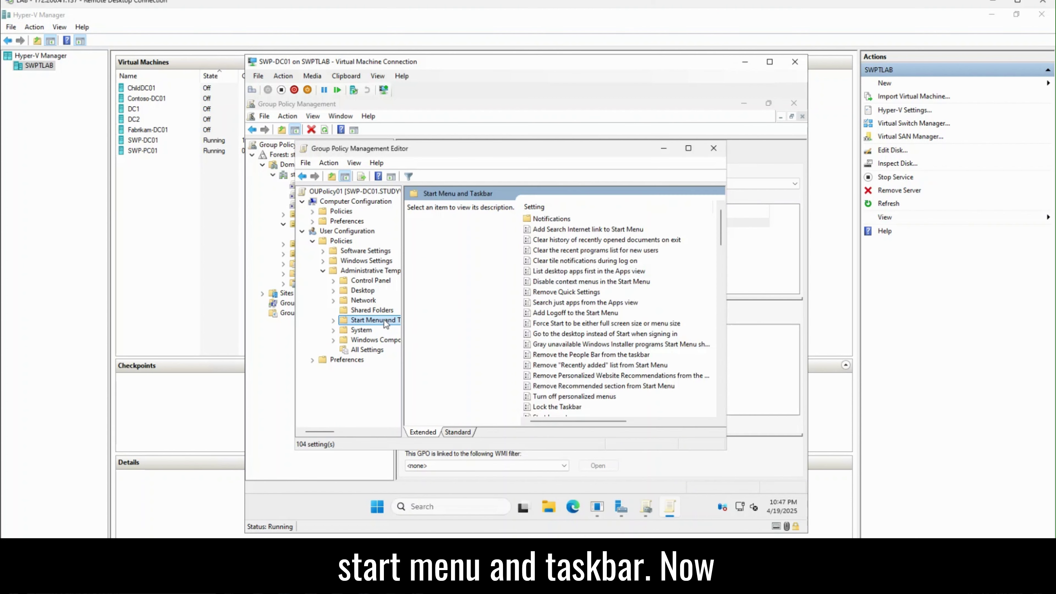
Step: Step down the Start Menu settings list to Remove Run menu from Start Menu
{"action": "left_click", "coordinate": [575, 326]}
{"action": "key", "text": "Down"}
{"action": "key", "text": "Down"}
{"action": "key", "text": "Down"}
{"action": "key", "text": "Down"}
{"action": "key", "text": "Down"}
{"action": "key", "text": "Down"}
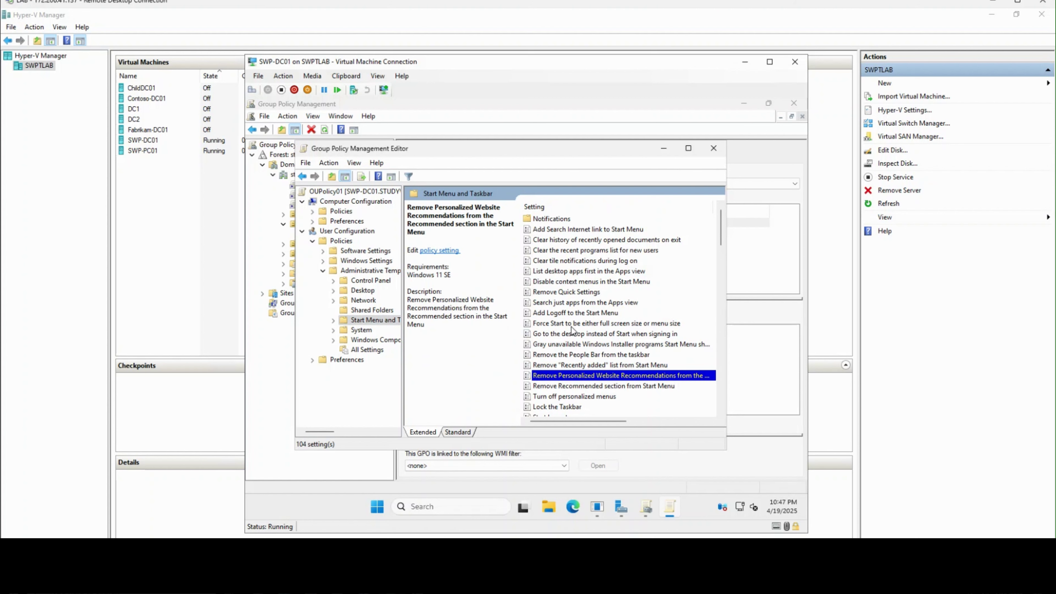
{"action": "key", "text": "Down"}
{"action": "key", "text": "Down"}
{"action": "key", "text": "Down"}
{"action": "key", "text": "Down"}
{"action": "key", "text": "Down"}
{"action": "key", "text": "Down"}
{"action": "key", "text": "Down"}
{"action": "key", "text": "Down"}
{"action": "key", "text": "Down"}
{"action": "key", "text": "Down"}
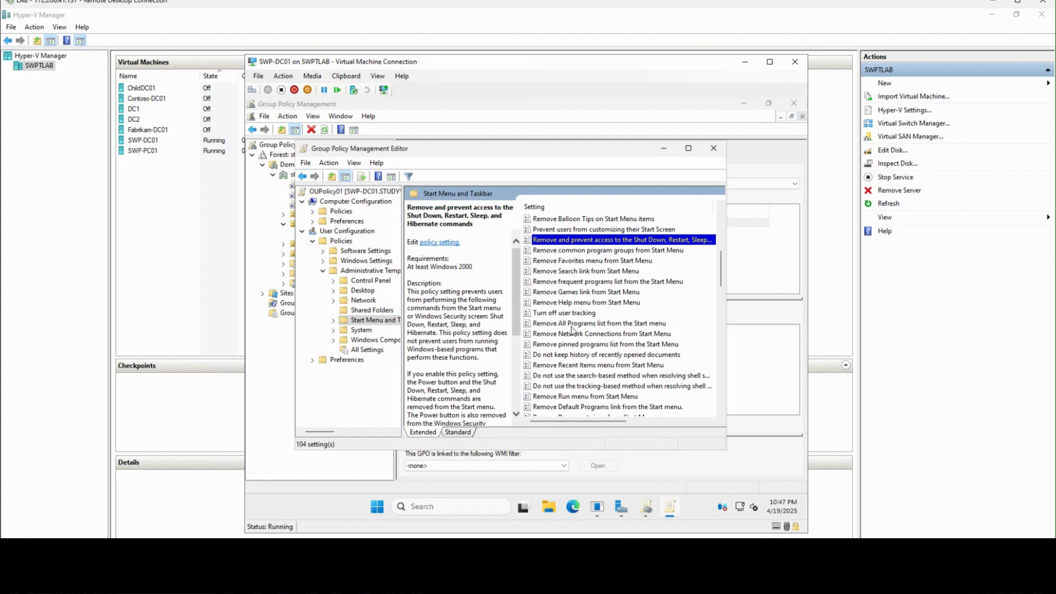
{"action": "key", "text": "Down"}
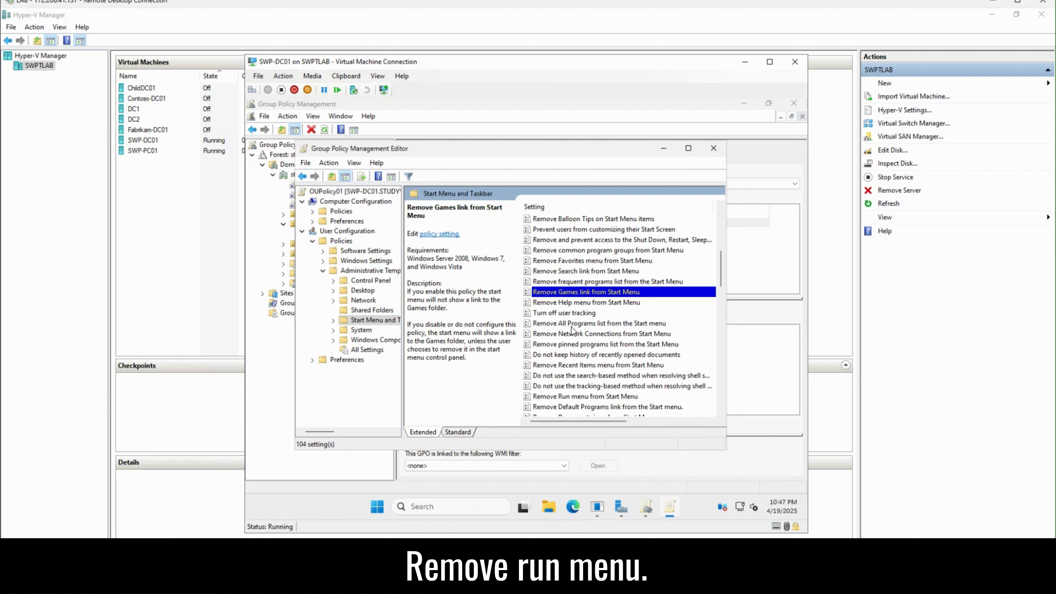
{"action": "key", "text": "Down"}
{"action": "key", "text": "Down"}
{"action": "key", "text": "Down"}
{"action": "key", "text": "Down"}
{"action": "key", "text": "Down"}
{"action": "key", "text": "Down"}
{"action": "key", "text": "Down"}
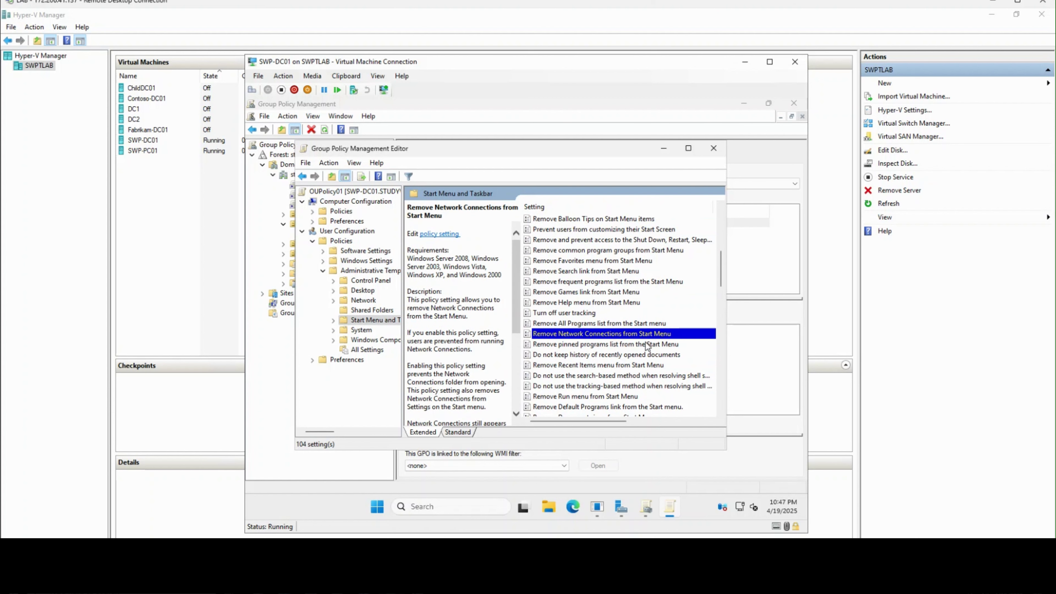
{"action": "key", "text": "Down"}
{"action": "key", "text": "Down"}
{"action": "key", "text": "Down"}
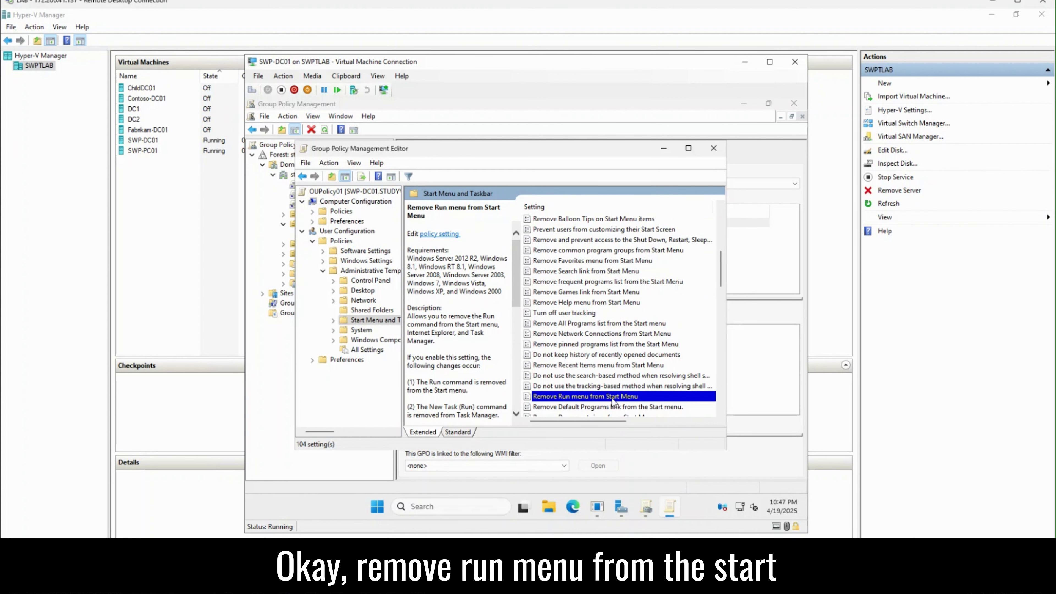
Step: Set Remove Run menu from Start Menu to Disabled, apply it and confirm
{"action": "double_click", "coordinate": [624, 397]}
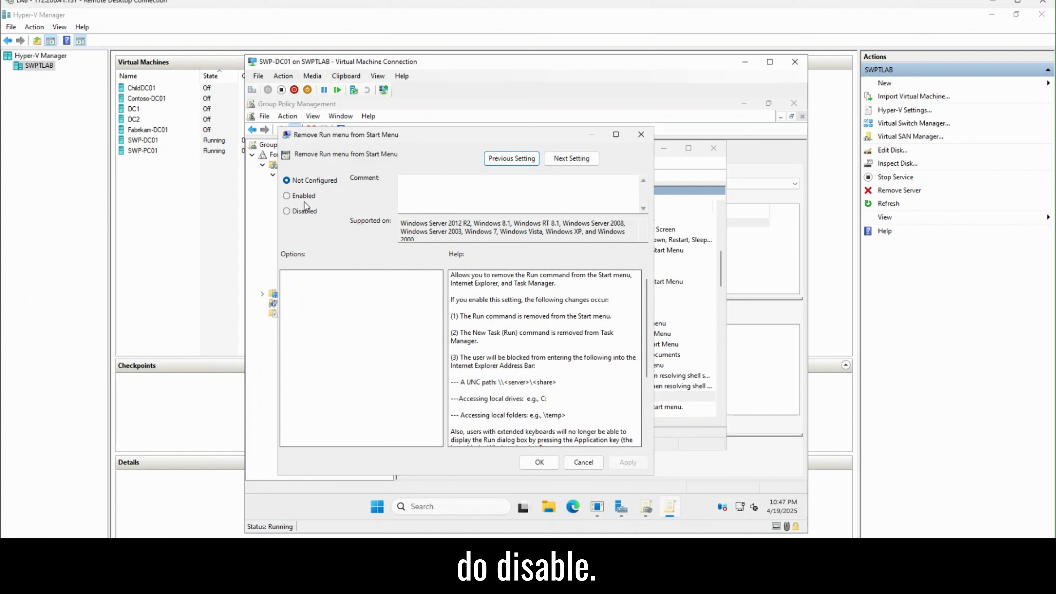
{"action": "left_click", "coordinate": [304, 212]}
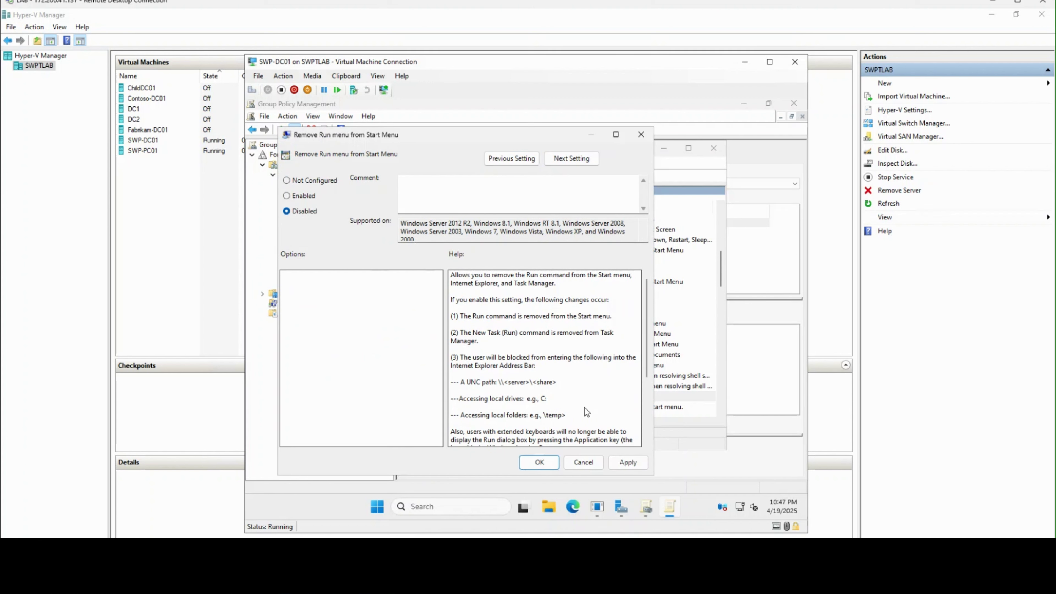
{"action": "left_click", "coordinate": [626, 461]}
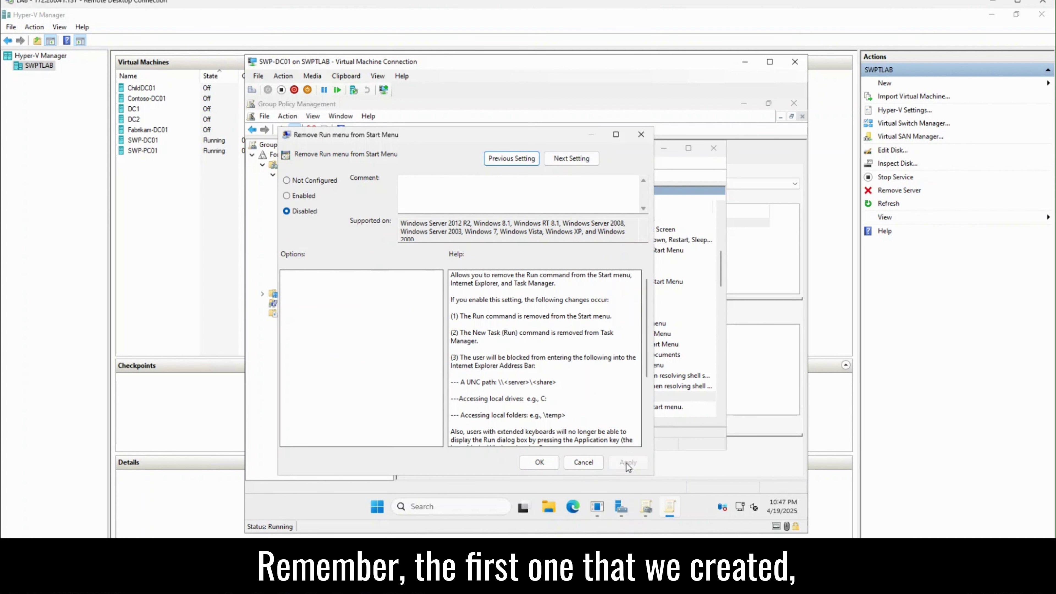
{"action": "left_click", "coordinate": [538, 464]}
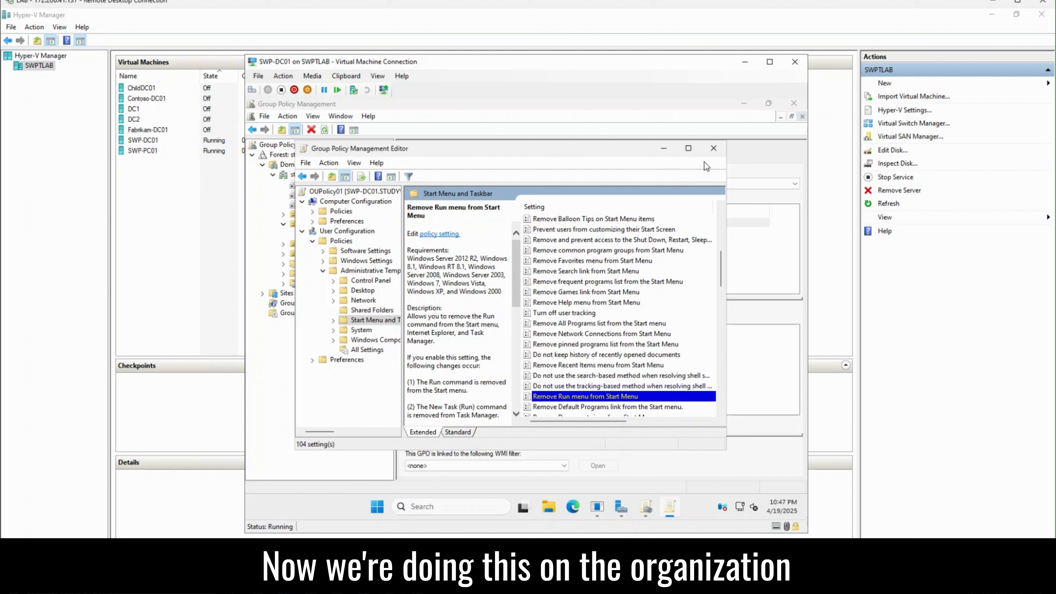
Step: Close the OUPolicy01 editor and review the ParentPolicy01 and OUPolicy01 scopes and processing-order notes
{"action": "left_click", "coordinate": [714, 150]}
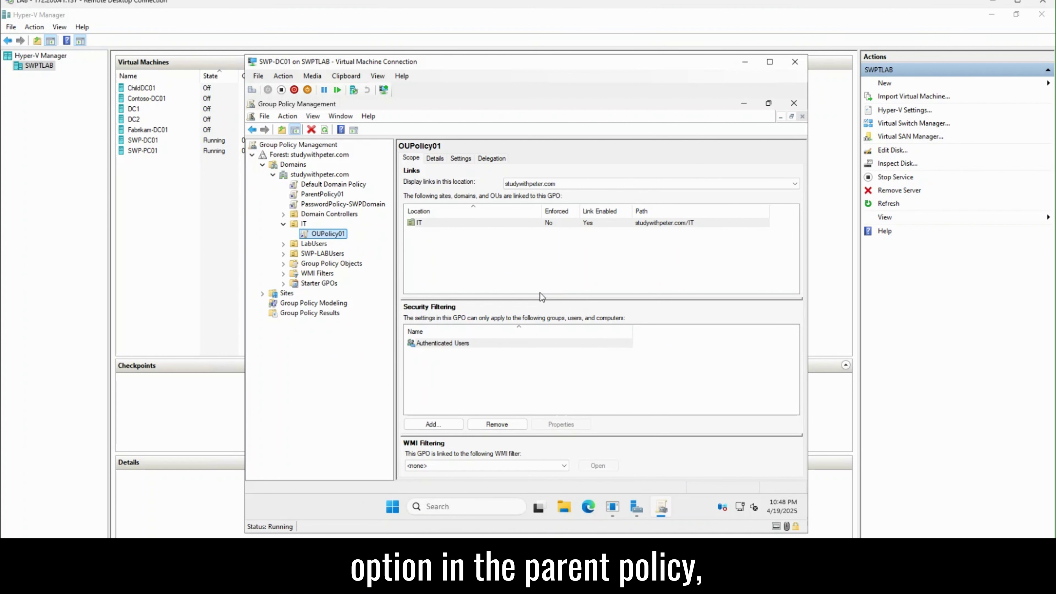
{"action": "left_click", "coordinate": [323, 194]}
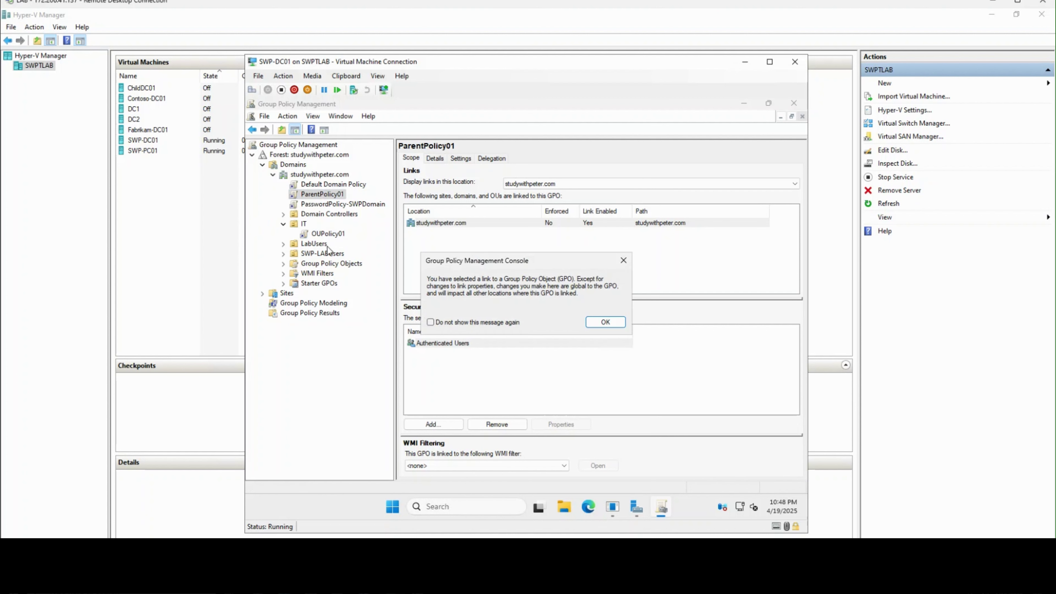
{"action": "left_click", "coordinate": [611, 323]}
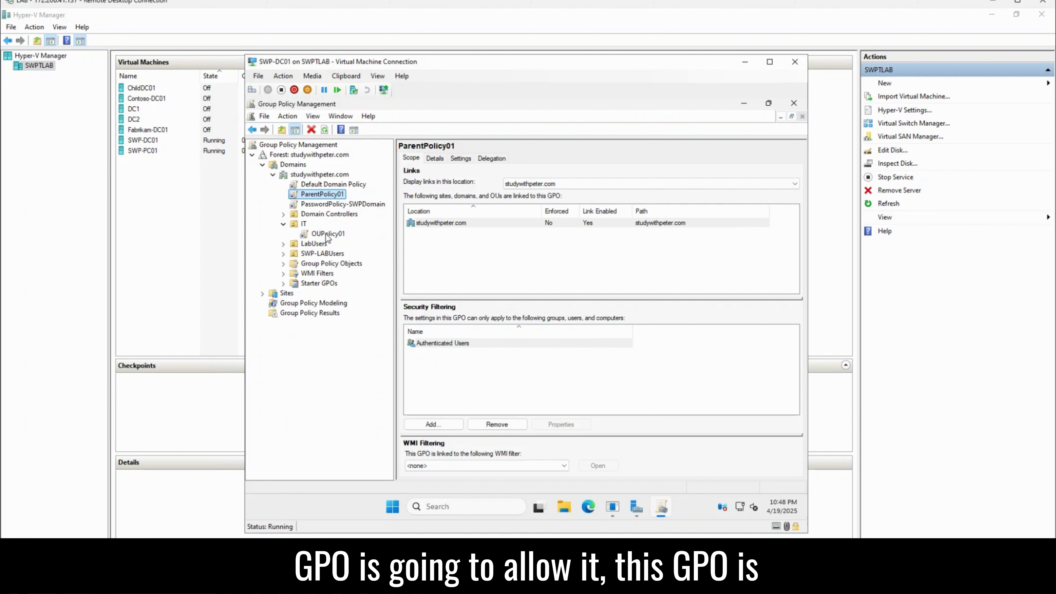
{"action": "left_click", "coordinate": [326, 234]}
{"action": "left_click", "coordinate": [597, 323]}
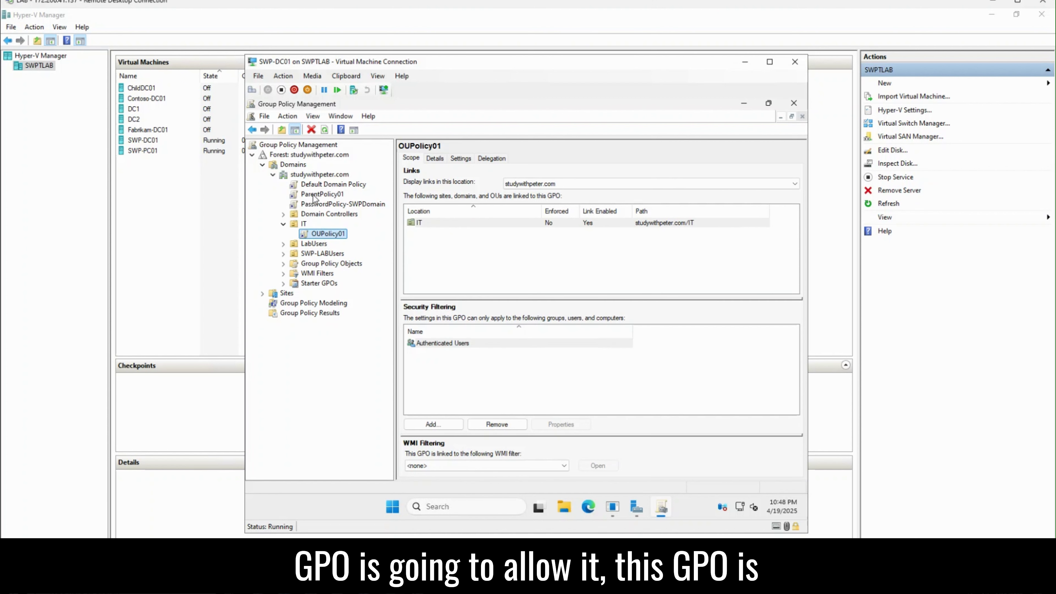
{"action": "left_click", "coordinate": [324, 196]}
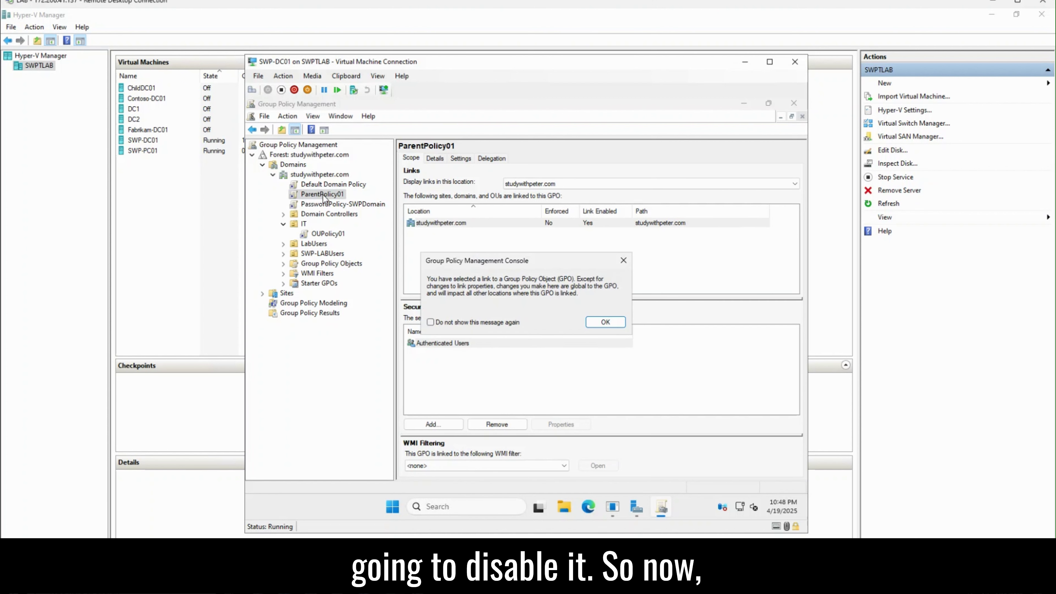
{"action": "left_click", "coordinate": [606, 324]}
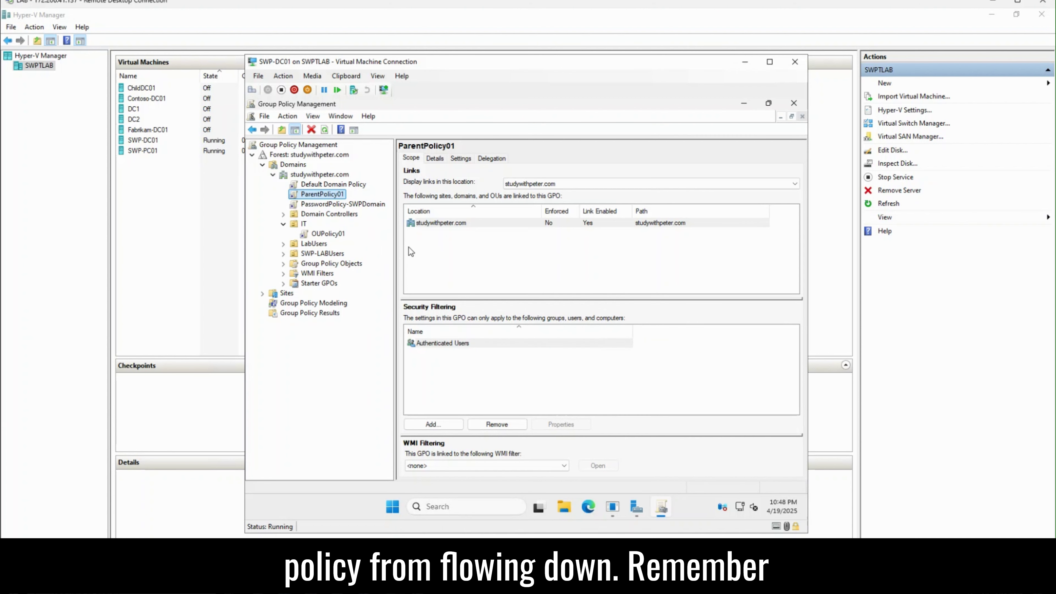
{"action": "left_click", "coordinate": [357, 584]}
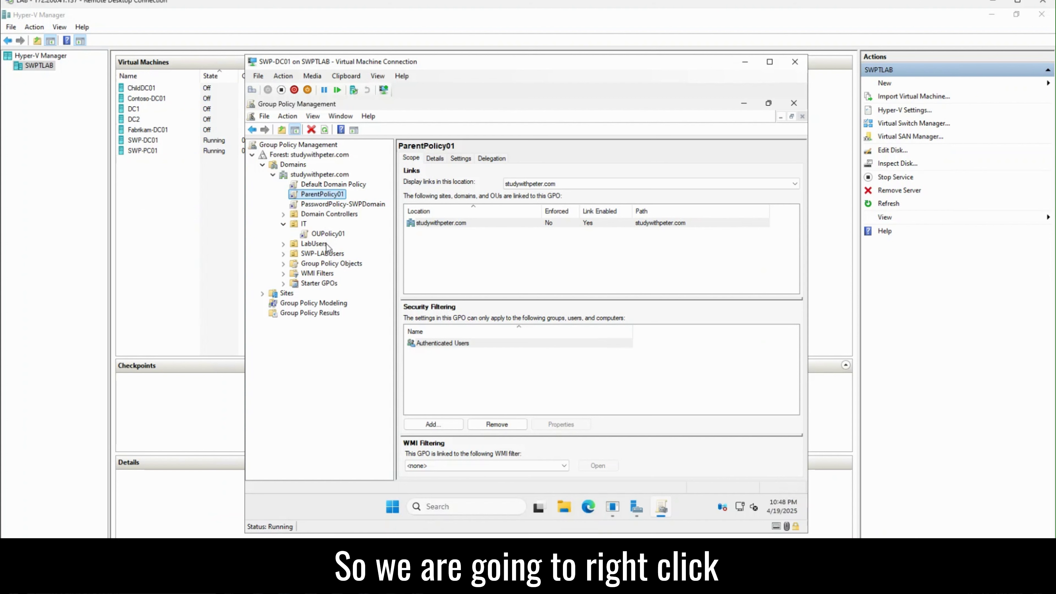
Step: Turn on Block Inheritance for the IT organizational unit
{"action": "left_click", "coordinate": [303, 225]}
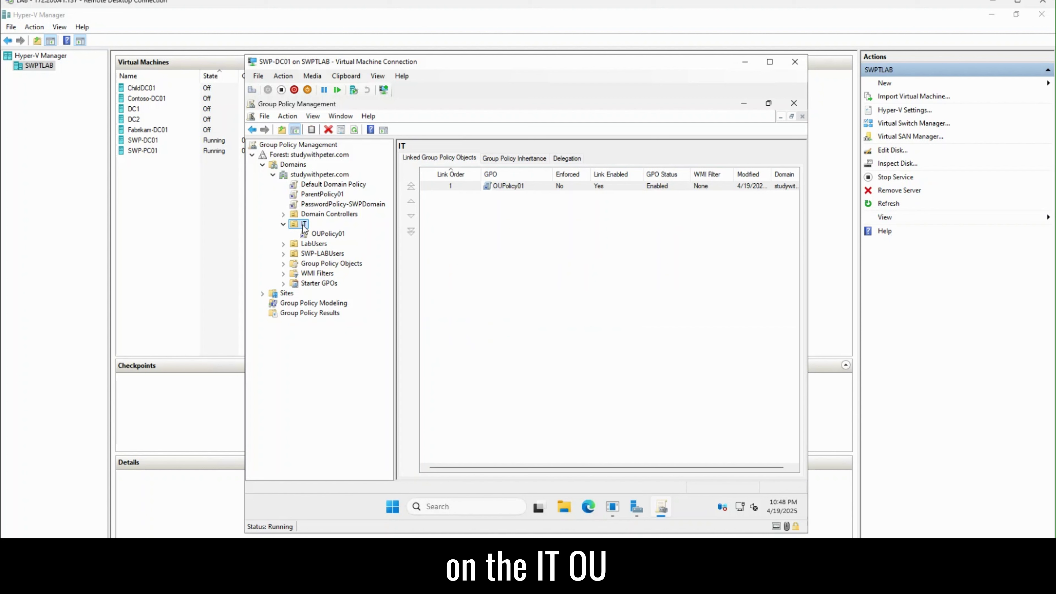
{"action": "right_click", "coordinate": [303, 226]}
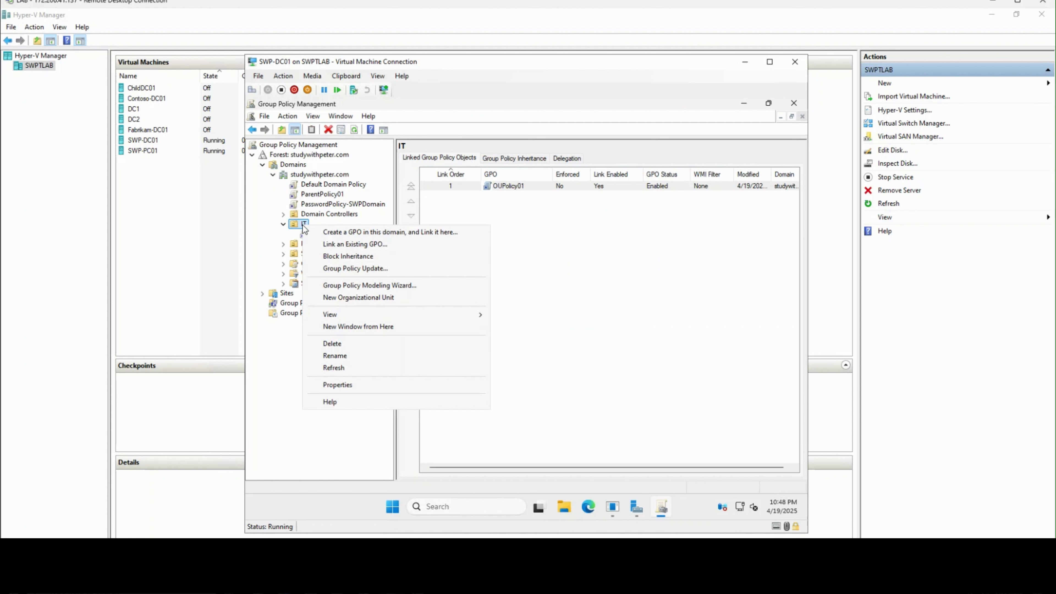
{"action": "left_click", "coordinate": [333, 258]}
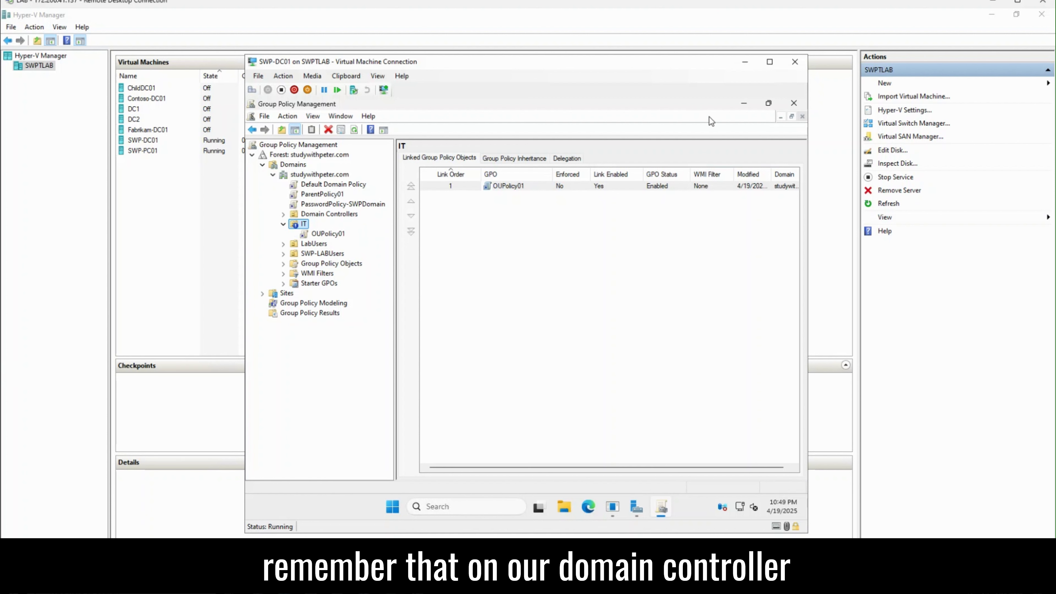
Step: Open the blocked IT user's properties in Active Directory Users and Computers, then select SWP-PC01 on the host
{"action": "left_click", "coordinate": [637, 506]}
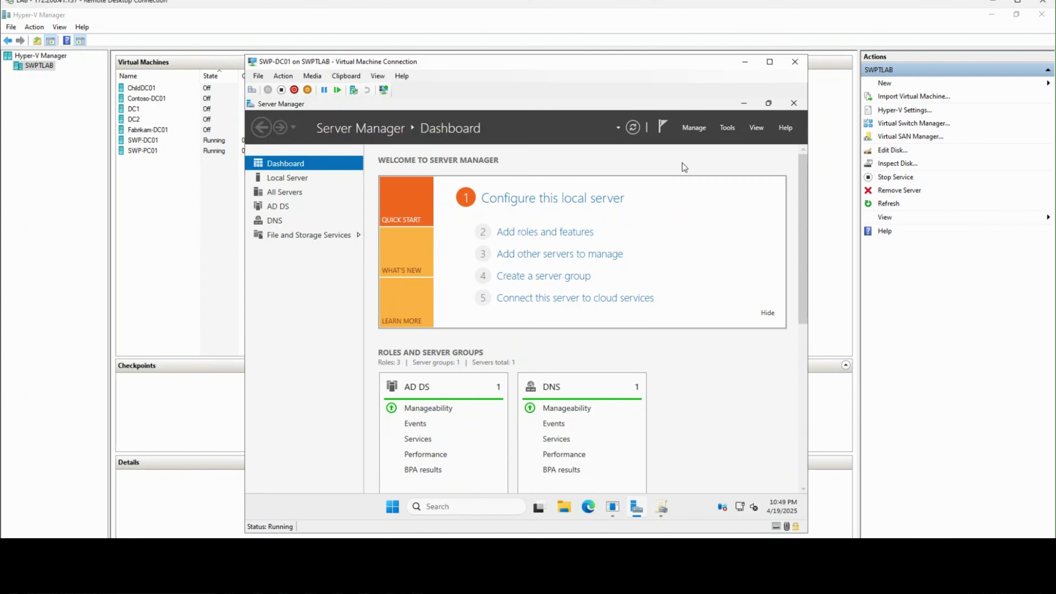
{"action": "left_click", "coordinate": [728, 127]}
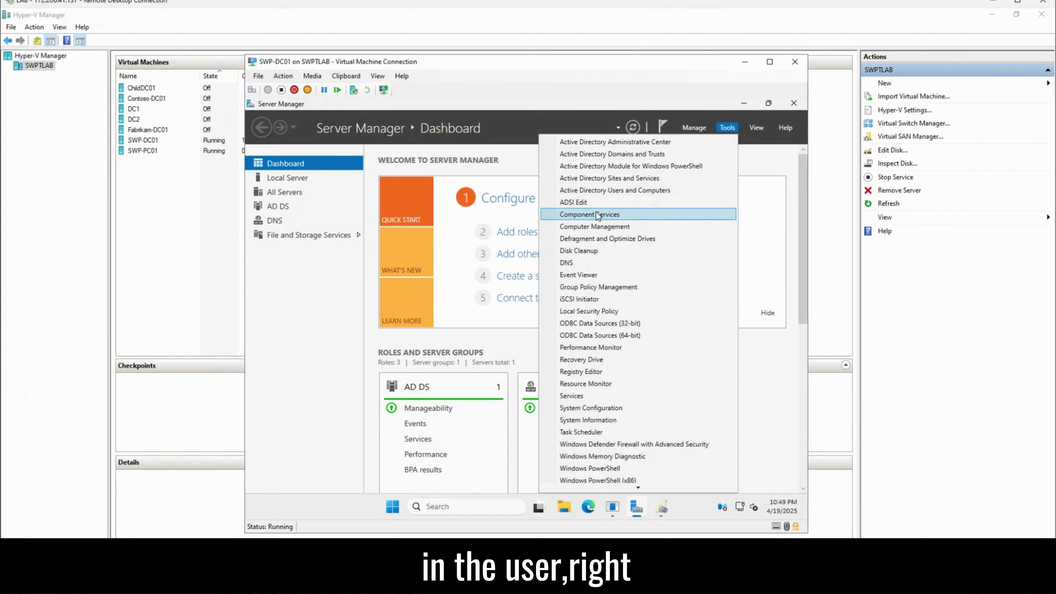
{"action": "left_click", "coordinate": [602, 191]}
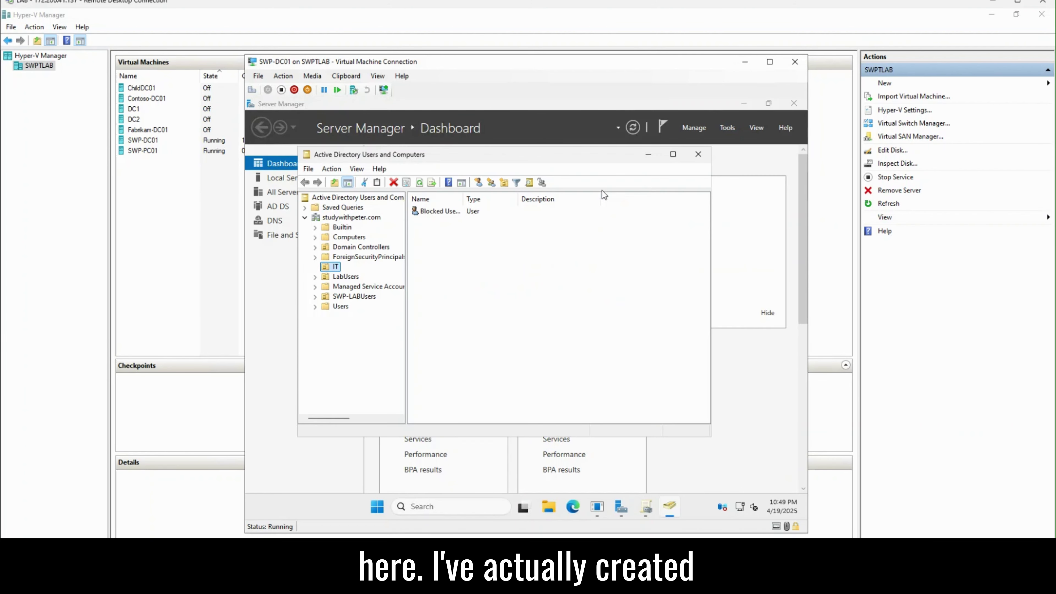
{"action": "left_click", "coordinate": [428, 213]}
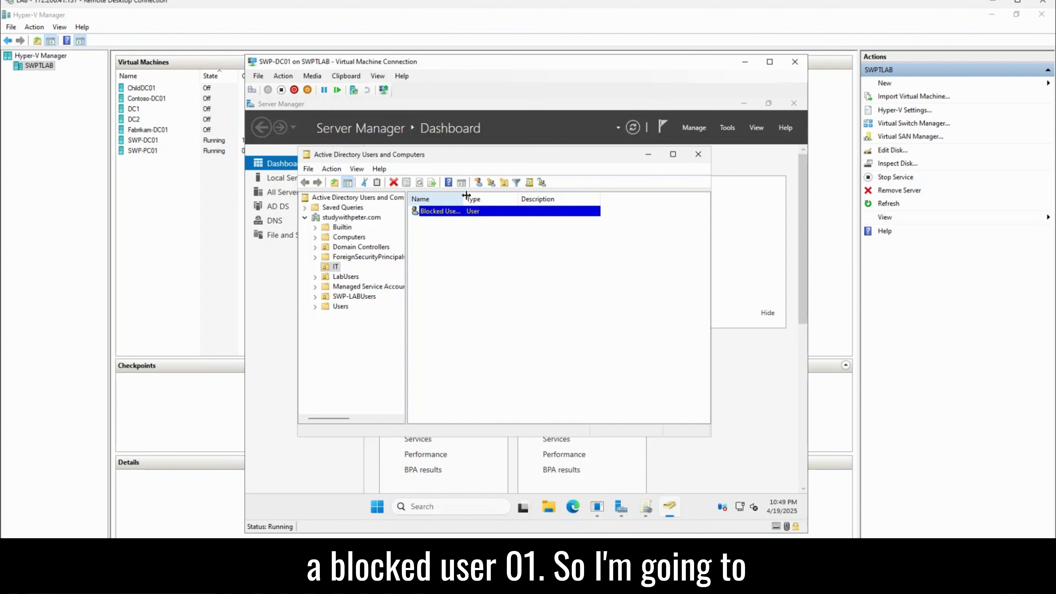
{"action": "left_click_drag", "start_coordinate": [463, 199], "coordinate": [512, 199]}
{"action": "double_click", "coordinate": [468, 212]}
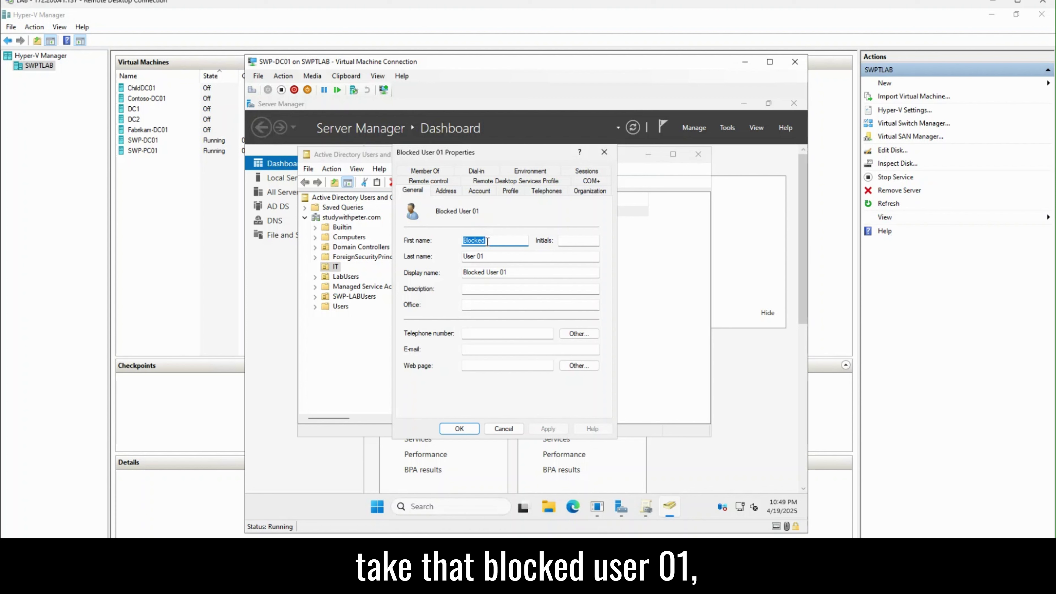
{"action": "left_click", "coordinate": [392, 585]}
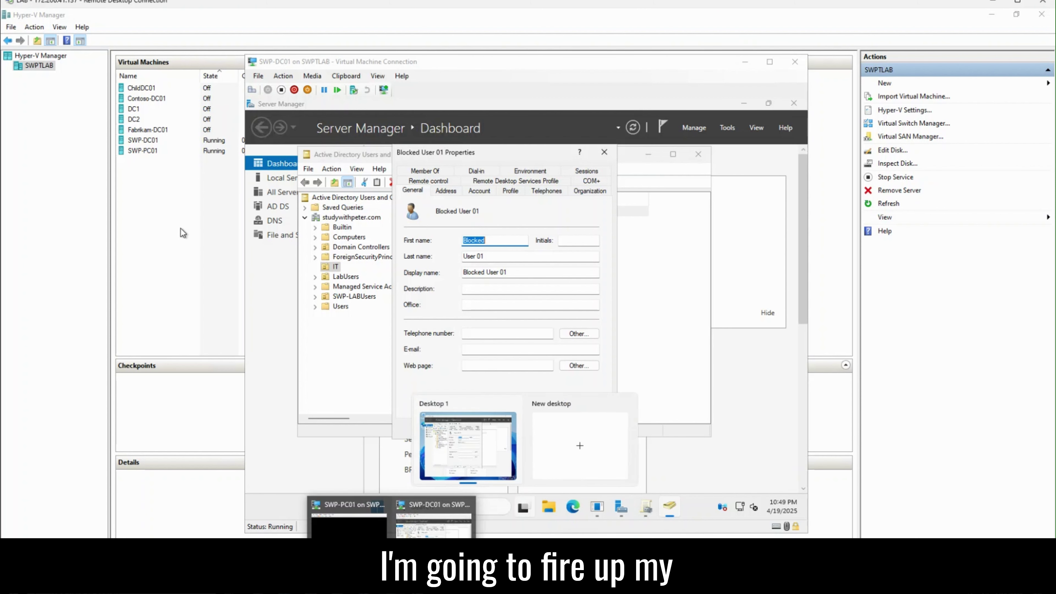
{"action": "left_click", "coordinate": [150, 154]}
Step: Connect to SWP-PC01 and bring up the sign-in screen for a different account
{"action": "right_click", "coordinate": [151, 151]}
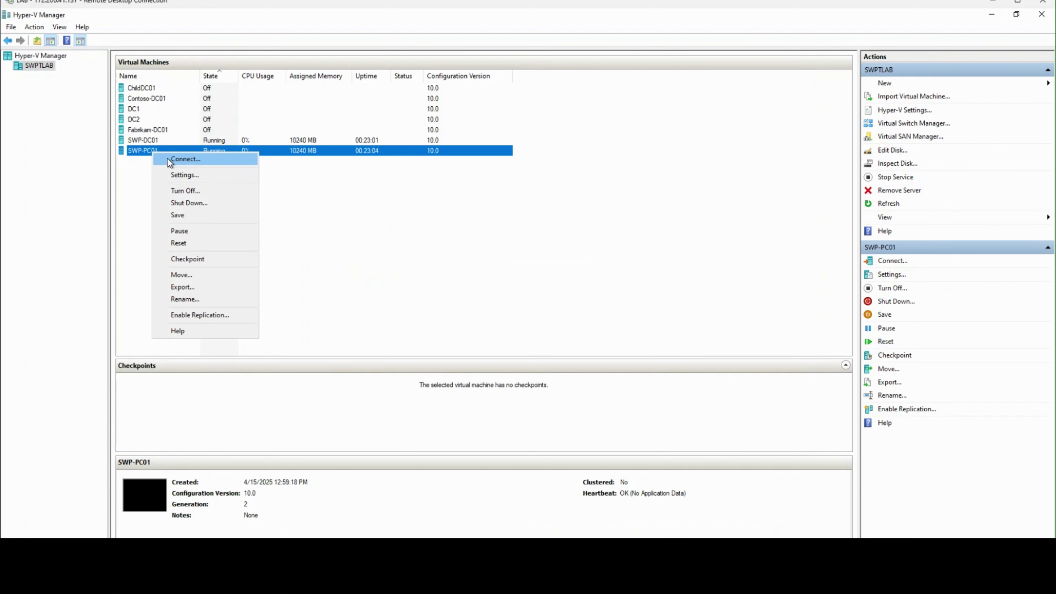
{"action": "left_click", "coordinate": [176, 159]}
{"action": "left_click", "coordinate": [420, 284]}
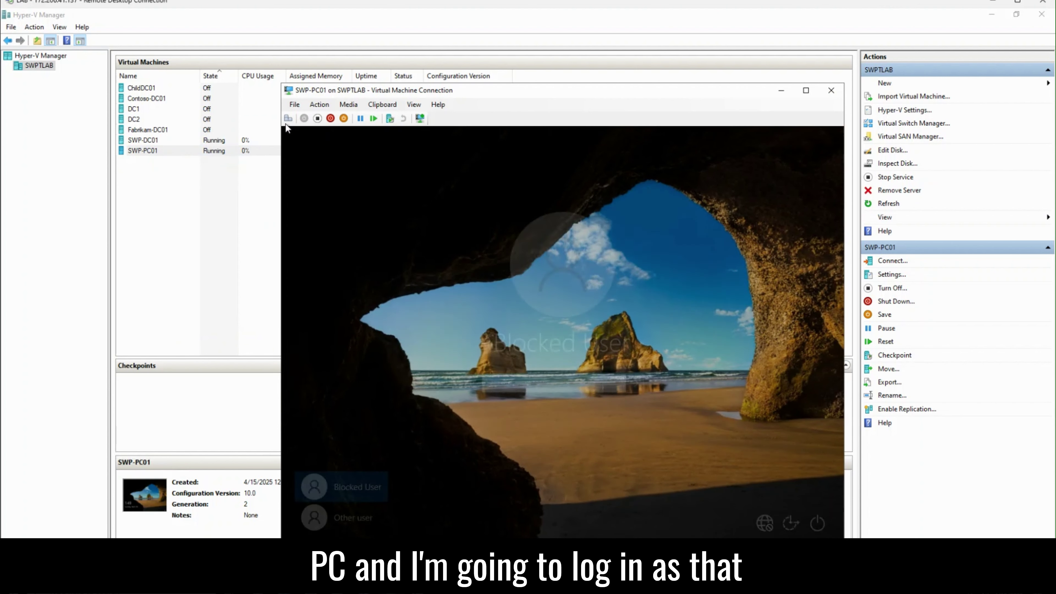
{"action": "left_click", "coordinate": [356, 516]}
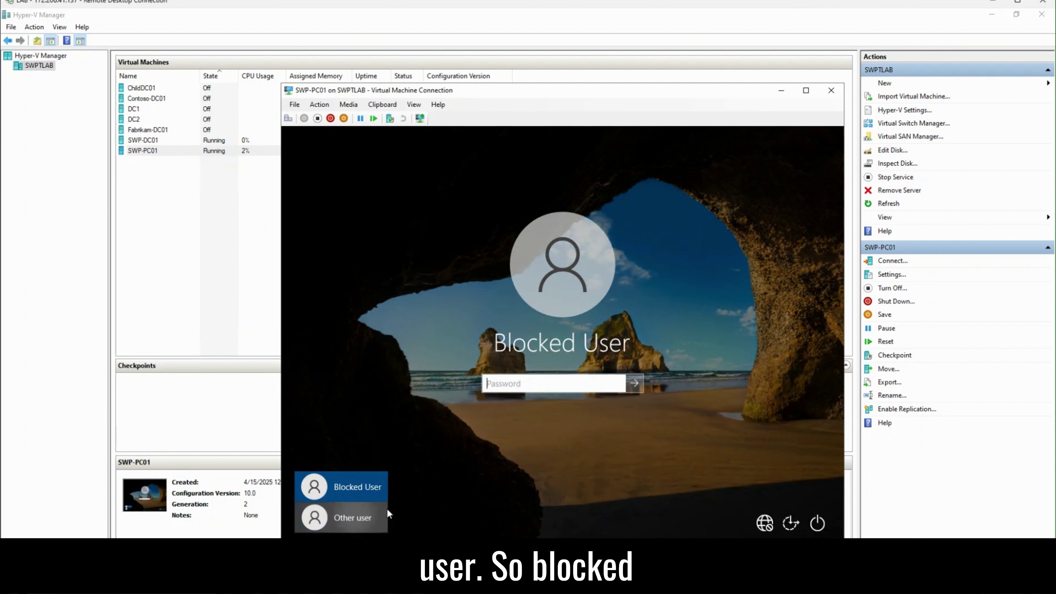
Step: Sign in as the blocked domain test user with its password and move the window aside
{"action": "type", "text": "blo"}
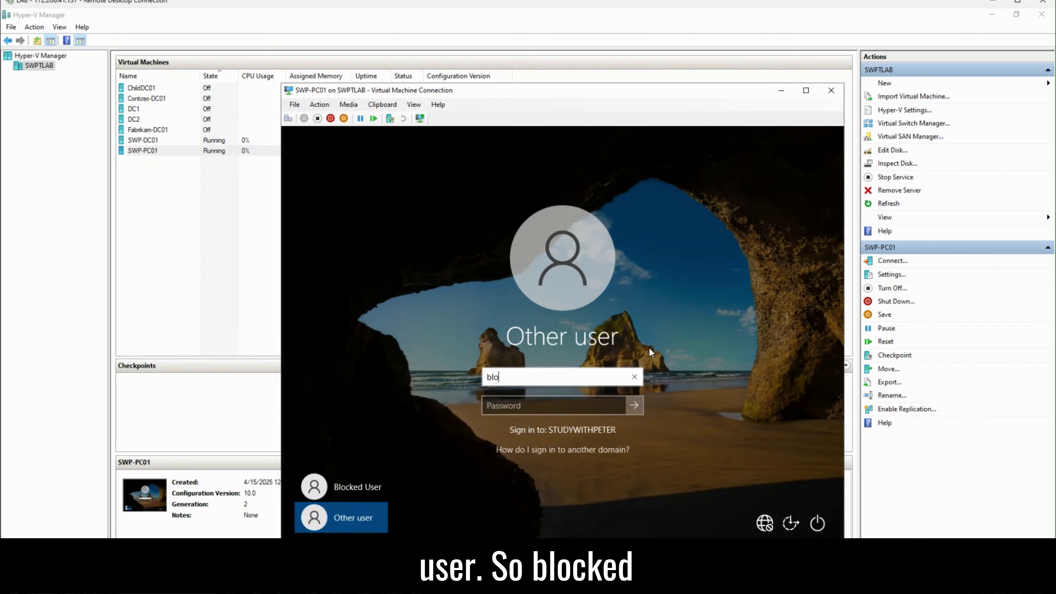
{"action": "type", "text": "ckedus"}
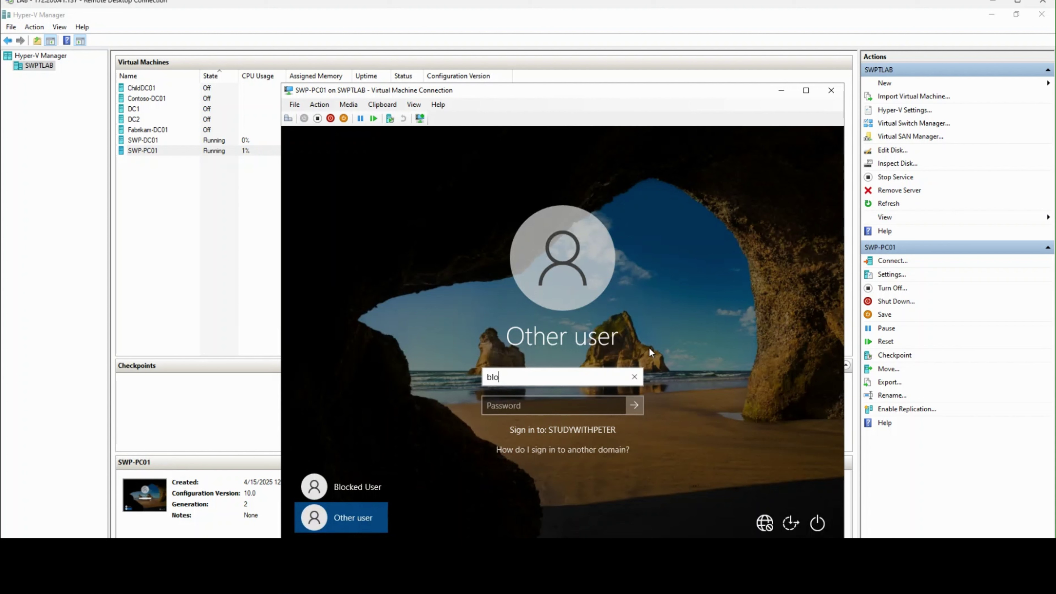
{"action": "type", "text": "er01"}
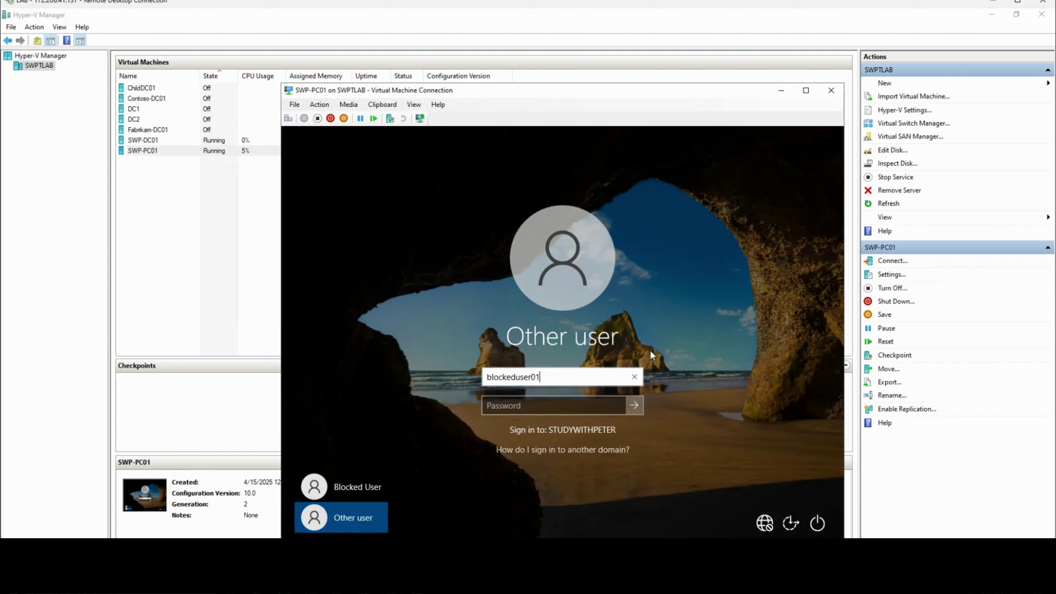
{"action": "key", "text": "Tab"}
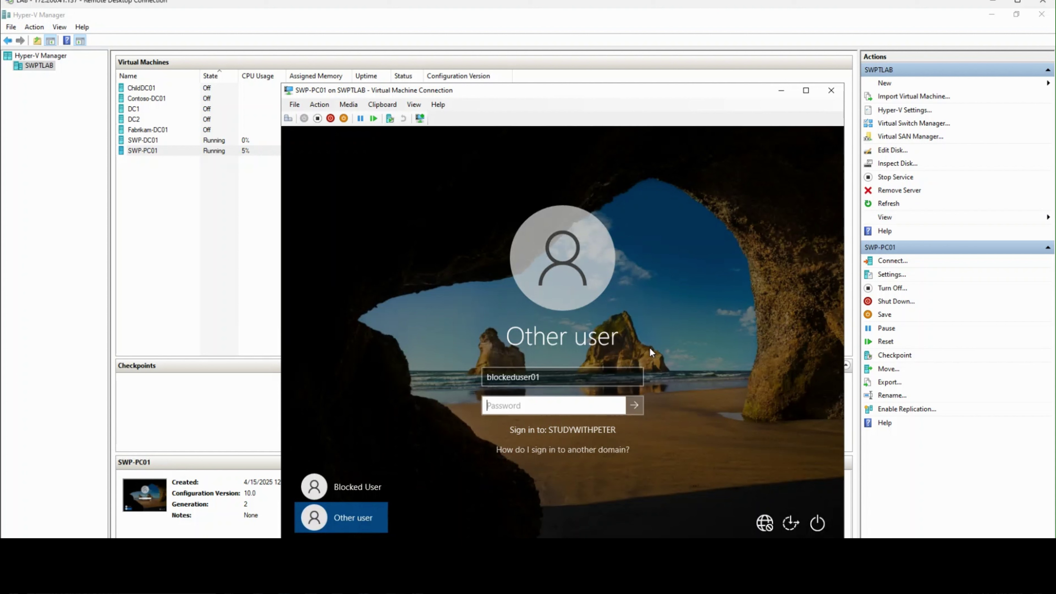
{"action": "type", "text": "•••••••••••"}
{"action": "key", "text": "Return"}
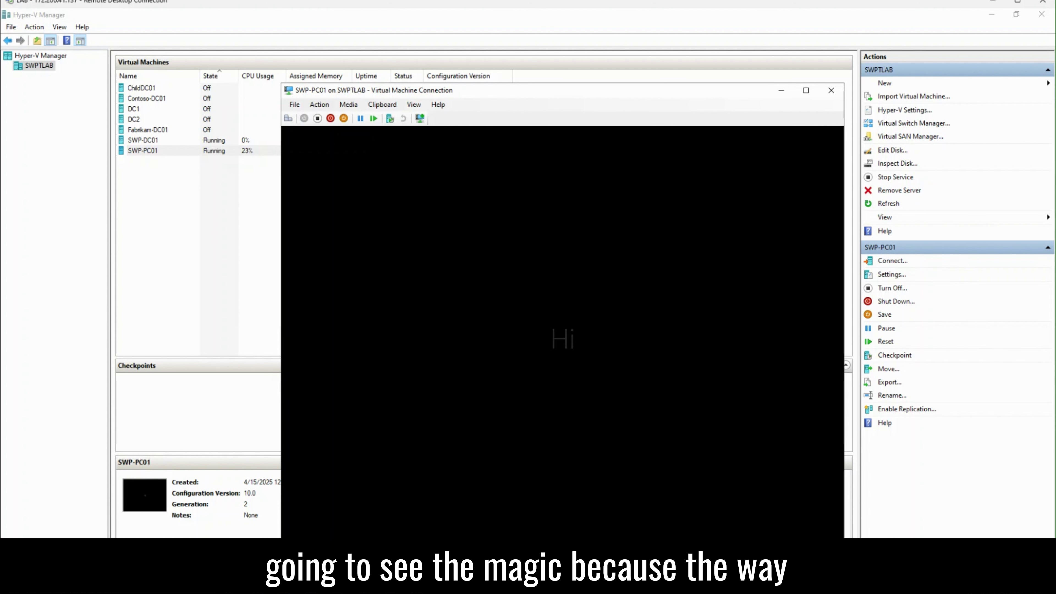
{"action": "left_click_drag", "start_coordinate": [679, 89], "coordinate": [659, 83]}
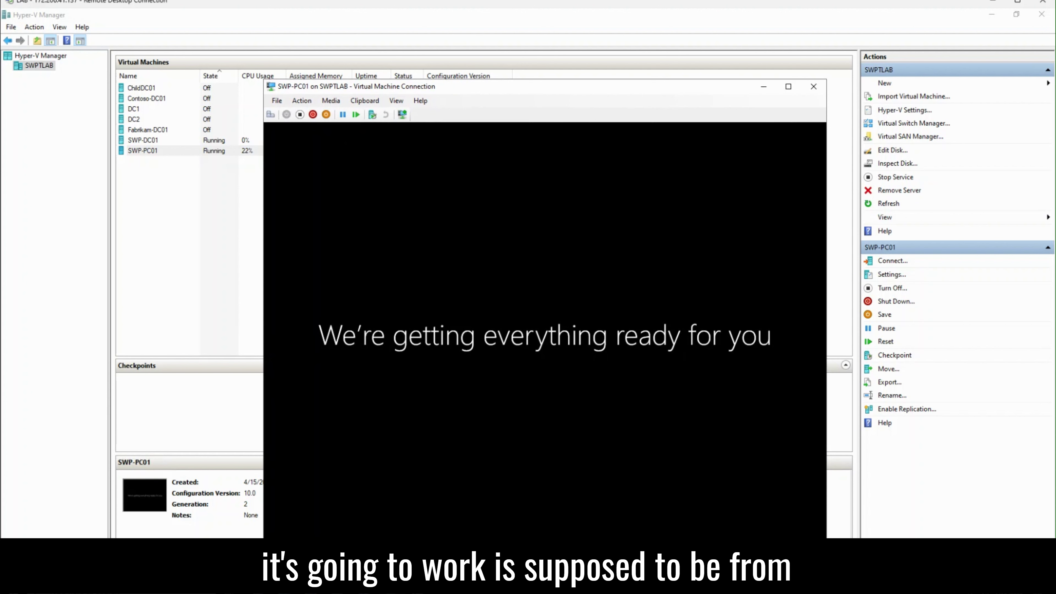
Step: On the Paint sketch, draw lines from LSDO, under DOMAIN and toward OU, then minimize Paint
{"action": "left_click", "coordinate": [387, 588]}
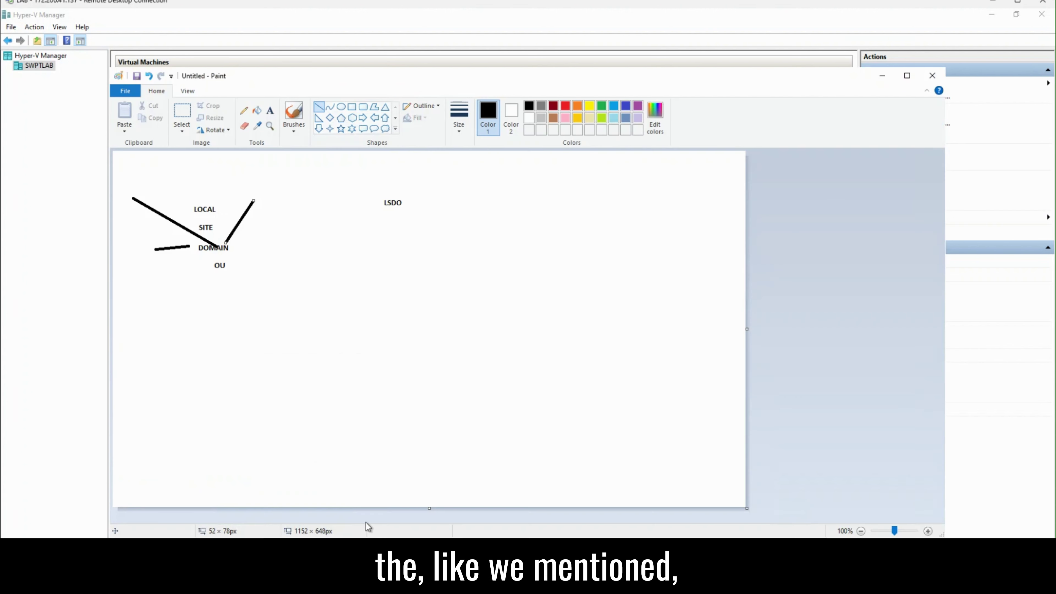
{"action": "mouse_move", "coordinate": [188, 221]}
{"action": "left_mouse_down"}
{"action": "mouse_move", "coordinate": [215, 236]}
{"action": "mouse_move", "coordinate": [233, 268]}
{"action": "mouse_move", "coordinate": [263, 242]}
{"action": "mouse_move", "coordinate": [430, 239]}
{"action": "left_mouse_up"}
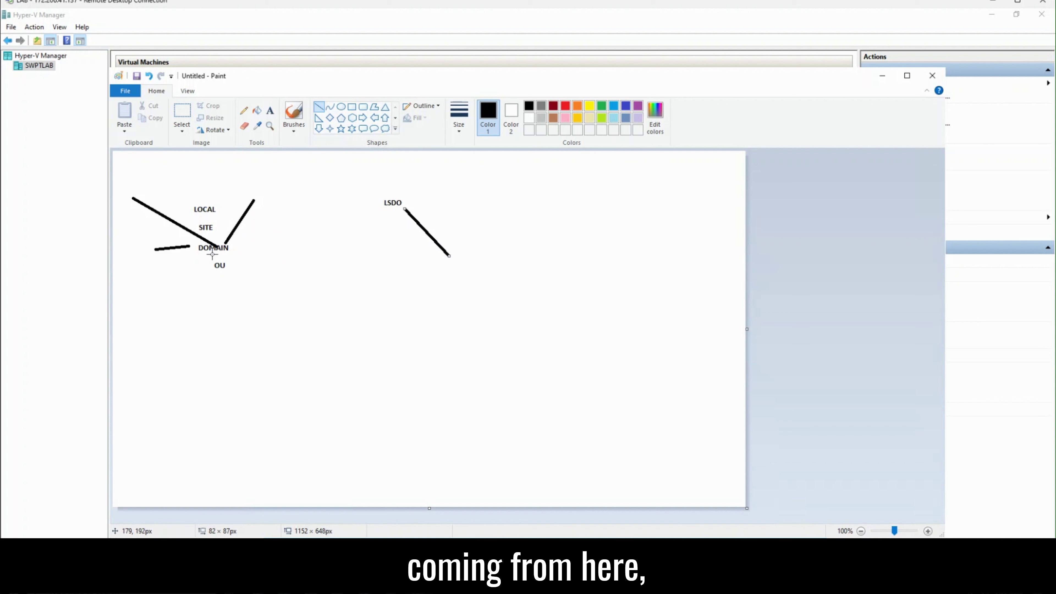
{"action": "left_click", "coordinate": [240, 251]}
{"action": "left_click_drag", "start_coordinate": [240, 252], "coordinate": [193, 255]}
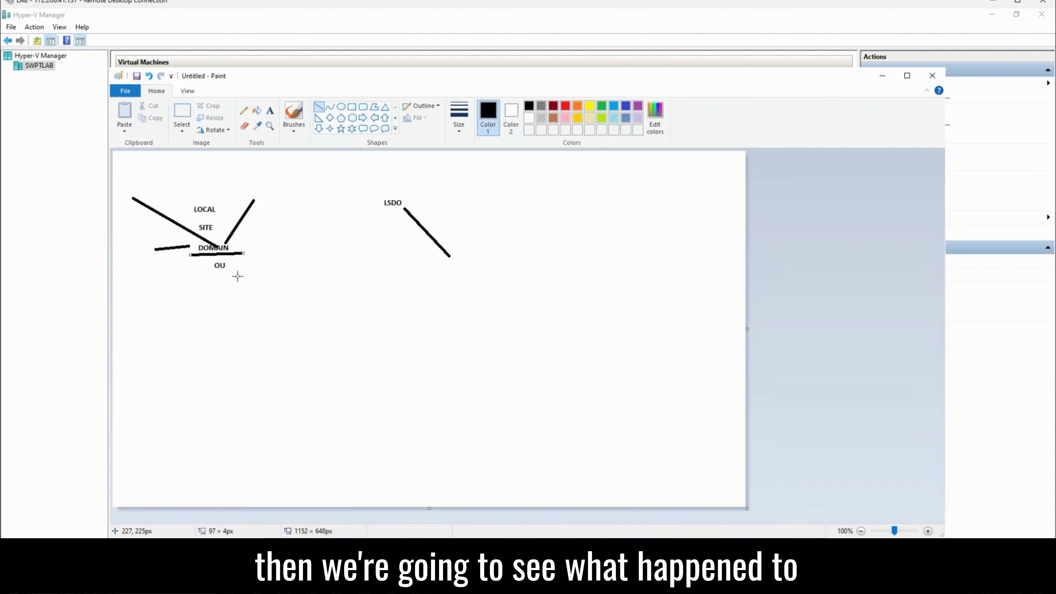
{"action": "left_click_drag", "start_coordinate": [239, 280], "coordinate": [219, 273]}
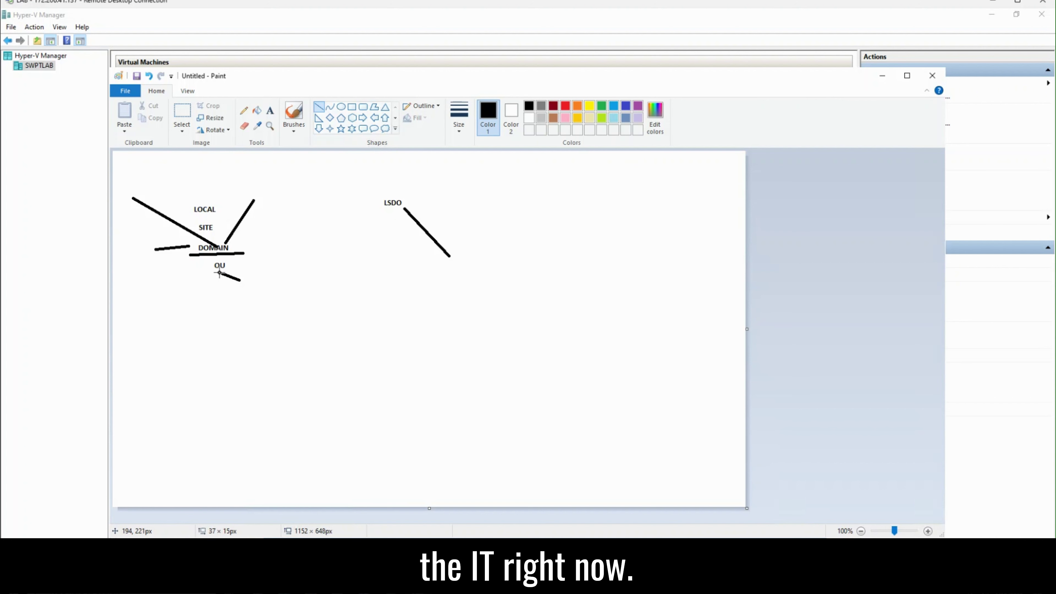
{"action": "left_click", "coordinate": [882, 76]}
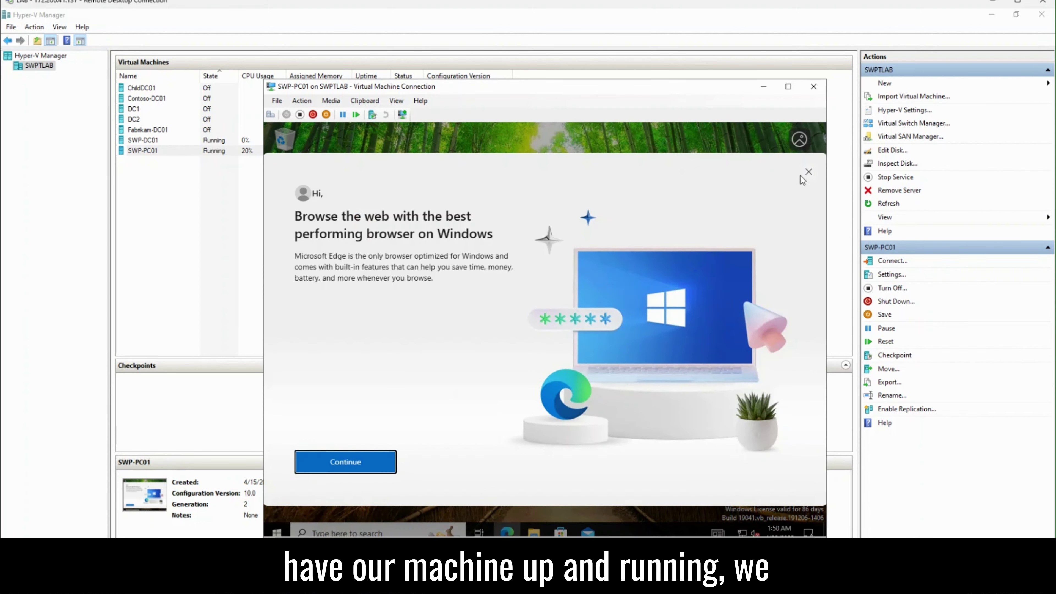
Step: Dismiss the Edge welcome prompt on SWP-PC01 and open the VM's taskbar search
{"action": "left_click", "coordinate": [809, 173]}
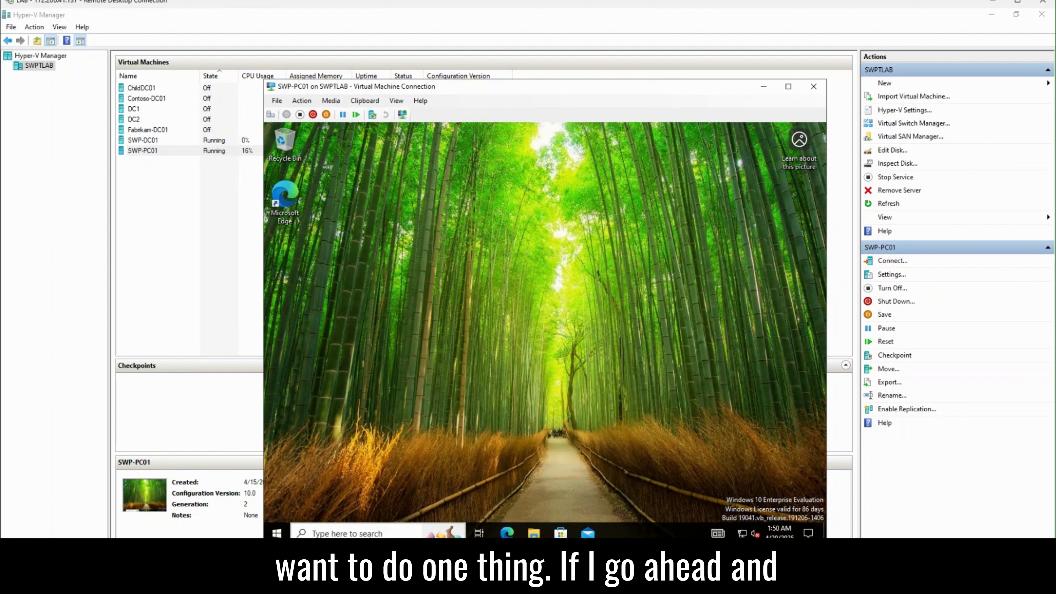
{"action": "left_click", "coordinate": [369, 533]}
Step: Open Command Prompt from the cmd search, run whoami to confirm the signed-in user, then close it
{"action": "type", "text": "cmd"}
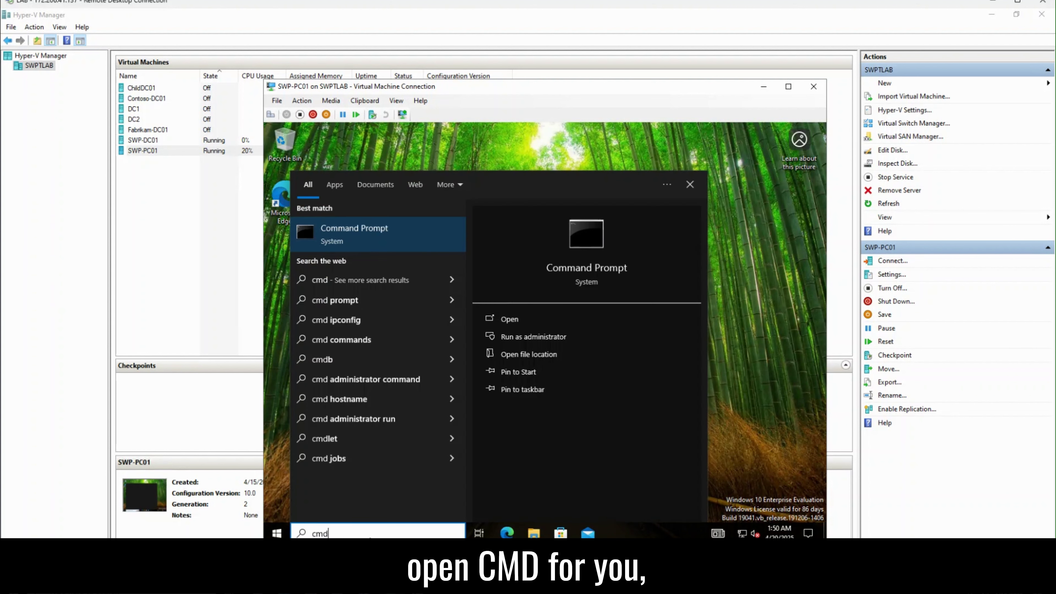
{"action": "key", "text": "Return"}
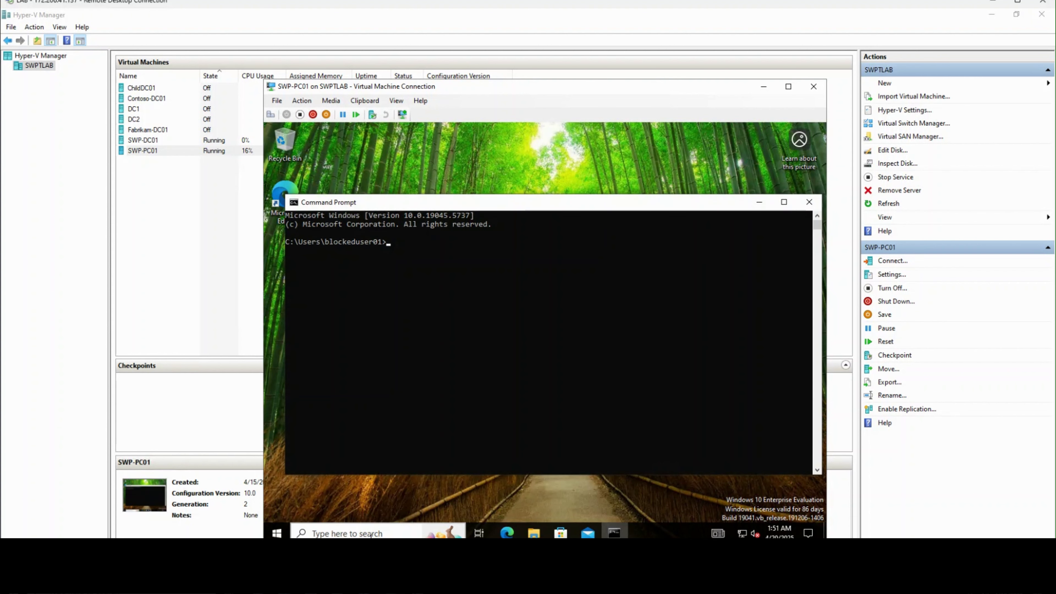
{"action": "type", "text": "whoami"}
{"action": "key", "text": "Return"}
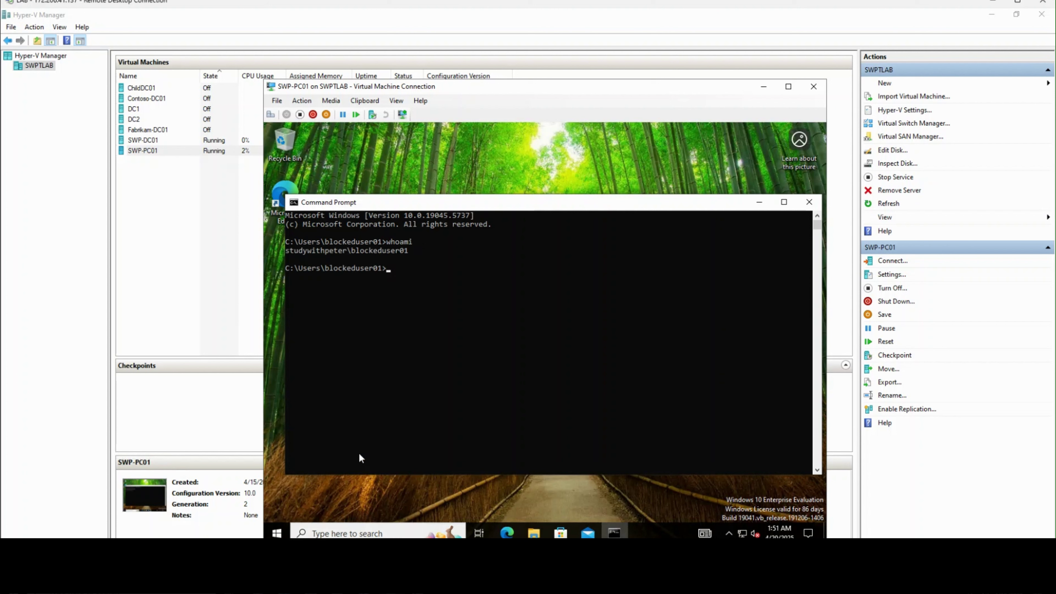
{"action": "left_click", "coordinate": [810, 202]}
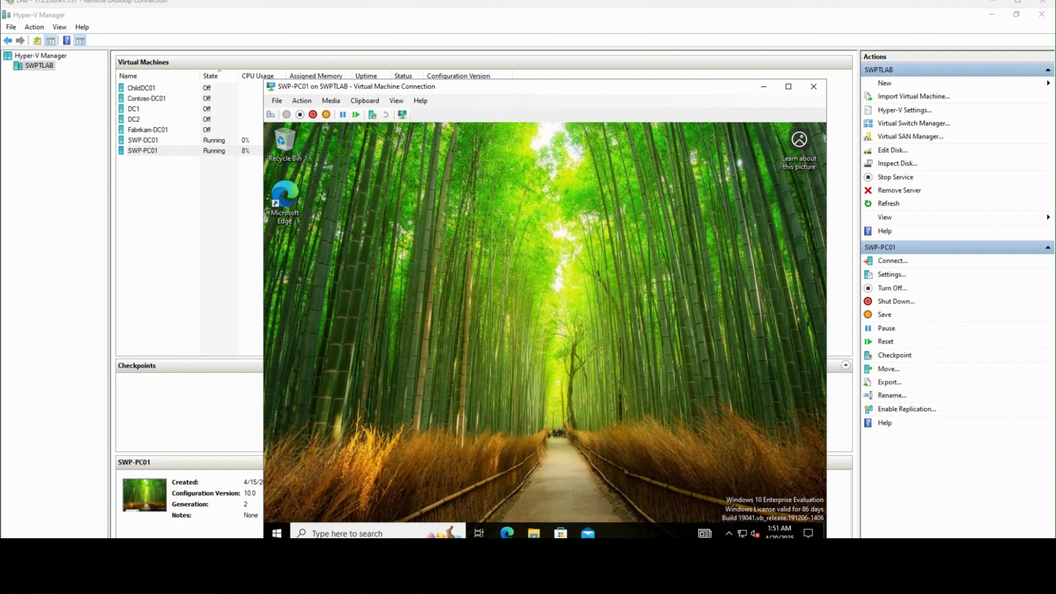
Step: Search for cmd again and launch Command Prompt with Run as administrator
{"action": "left_click", "coordinate": [377, 534]}
{"action": "type", "text": "md"}
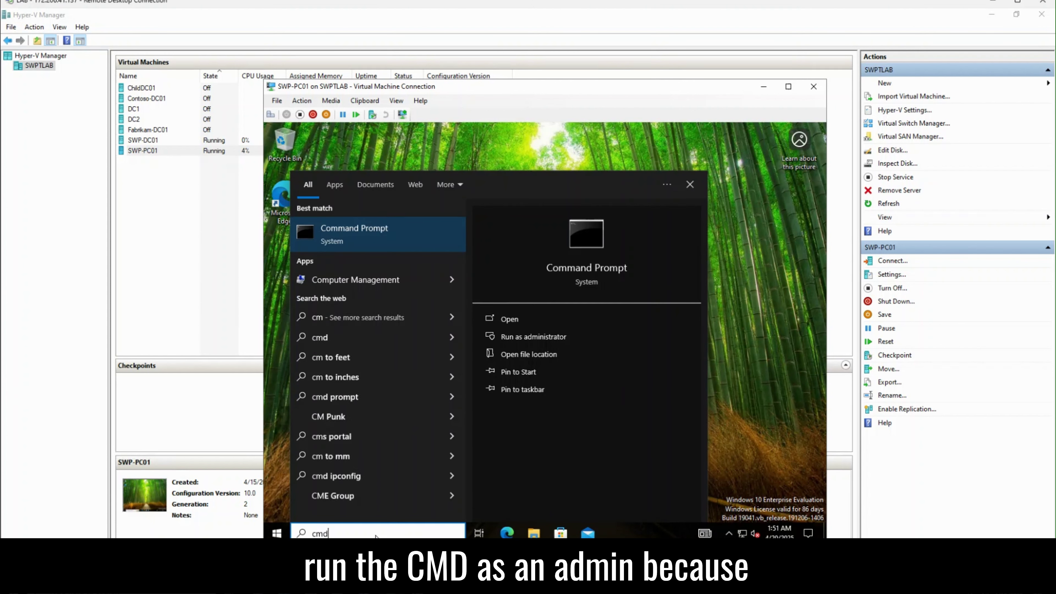
{"action": "left_click", "coordinate": [542, 335]}
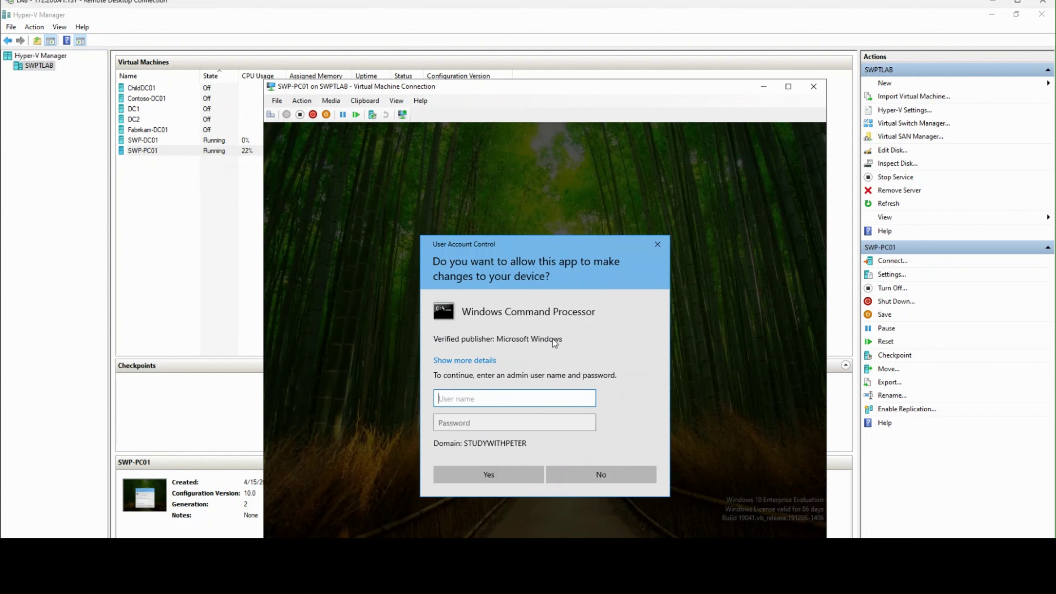
Step: Enter the domain admin account's user name and password in the UAC prompt and submit
{"action": "type", "text": "labadm"}
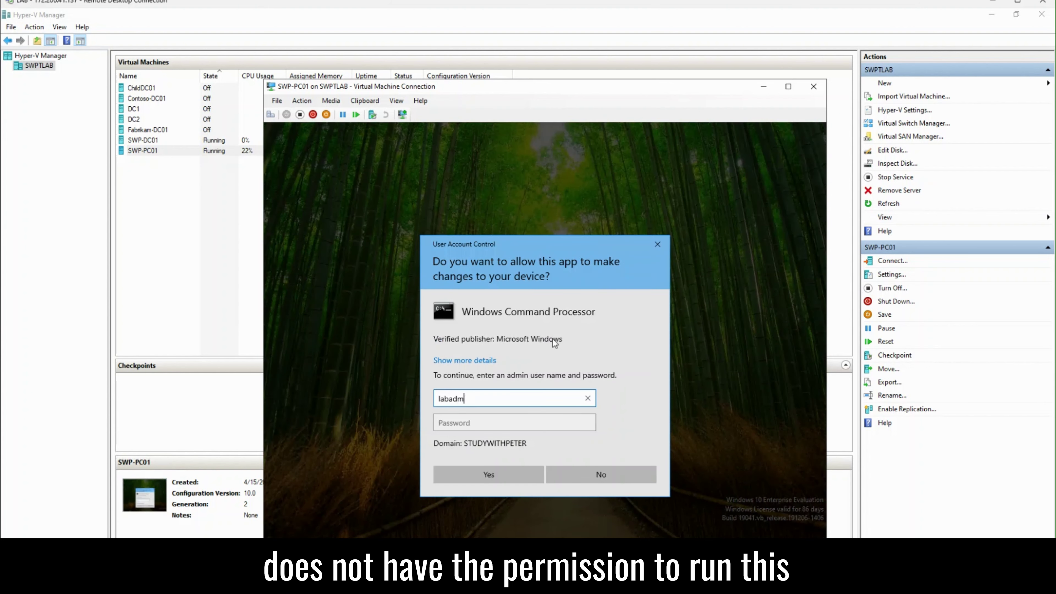
{"action": "type", "text": "in"}
{"action": "key", "text": "Tab"}
{"action": "type", "text": "************"}
{"action": "key", "text": "Return"}
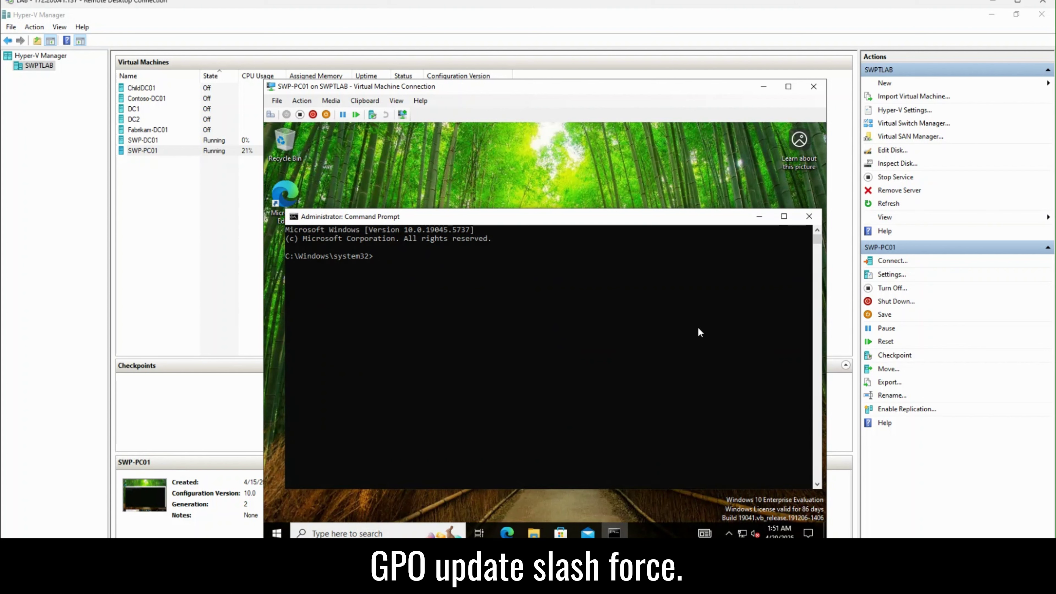
Step: Run gpupdate /force twice via Clipboard > Type clipboard text, then maximize Command Prompt
{"action": "left_click", "coordinate": [369, 100]}
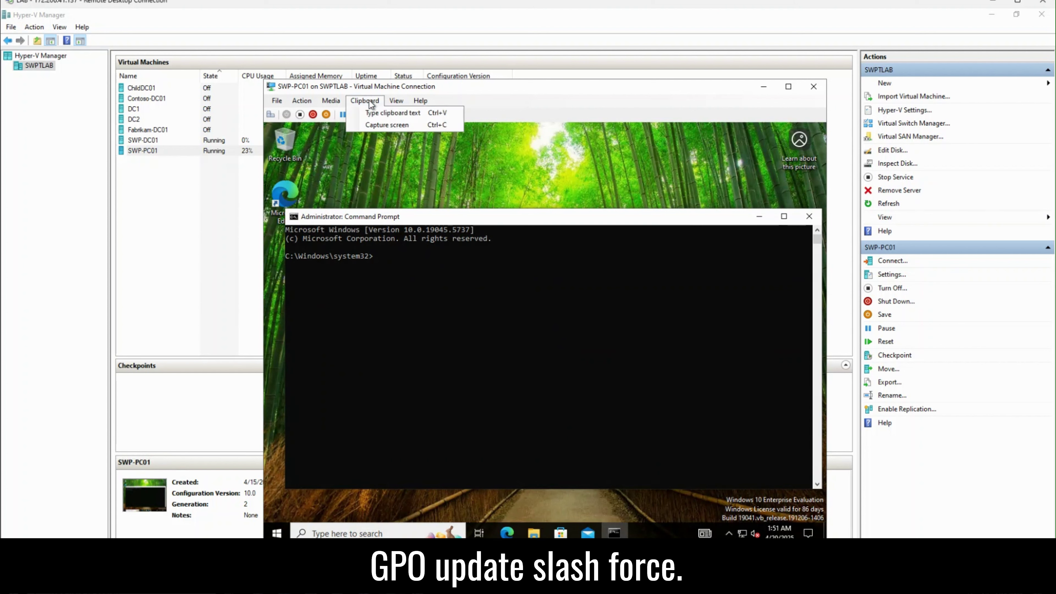
{"action": "left_click", "coordinate": [376, 110]}
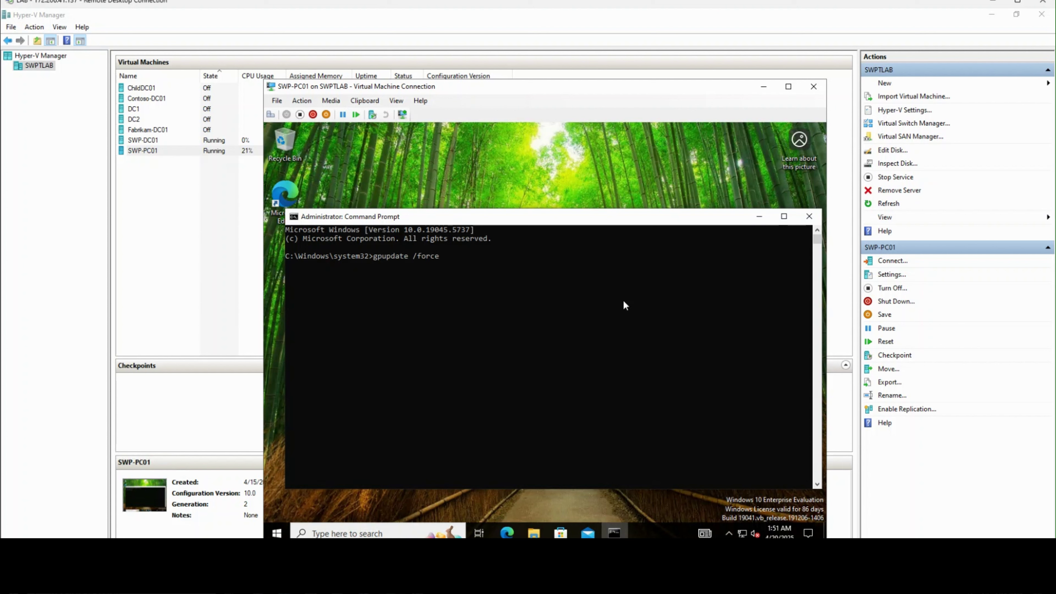
{"action": "key", "text": "Return"}
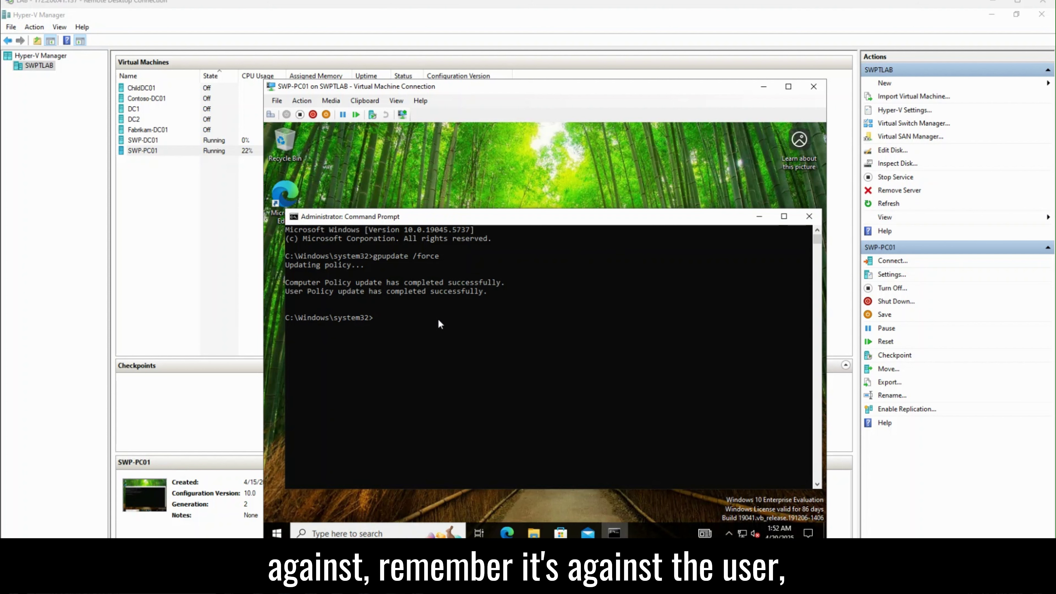
{"action": "left_click", "coordinate": [365, 101]}
{"action": "left_click", "coordinate": [383, 111]}
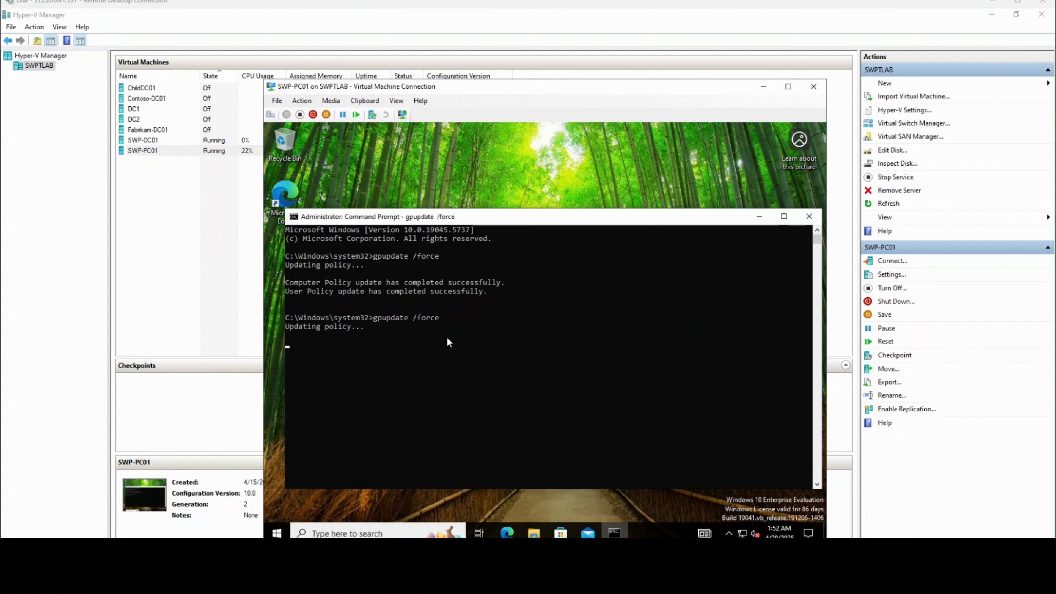
{"action": "double_click", "coordinate": [468, 217]}
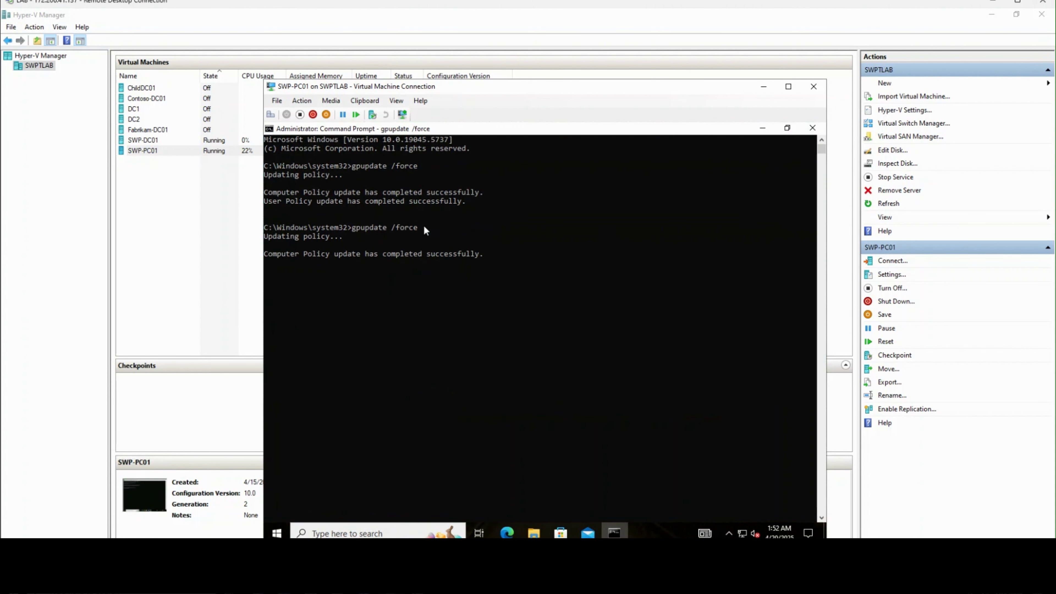
Step: Enter the gpresult report command into the elevated prompt, editing it with '01'
{"action": "left_click", "coordinate": [365, 101]}
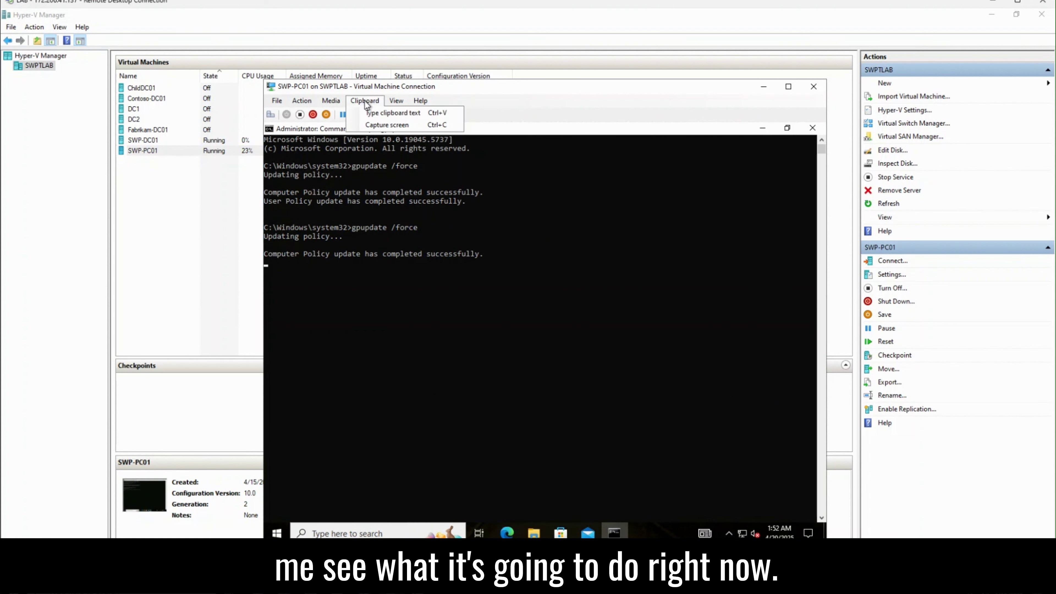
{"action": "left_click", "coordinate": [376, 113]}
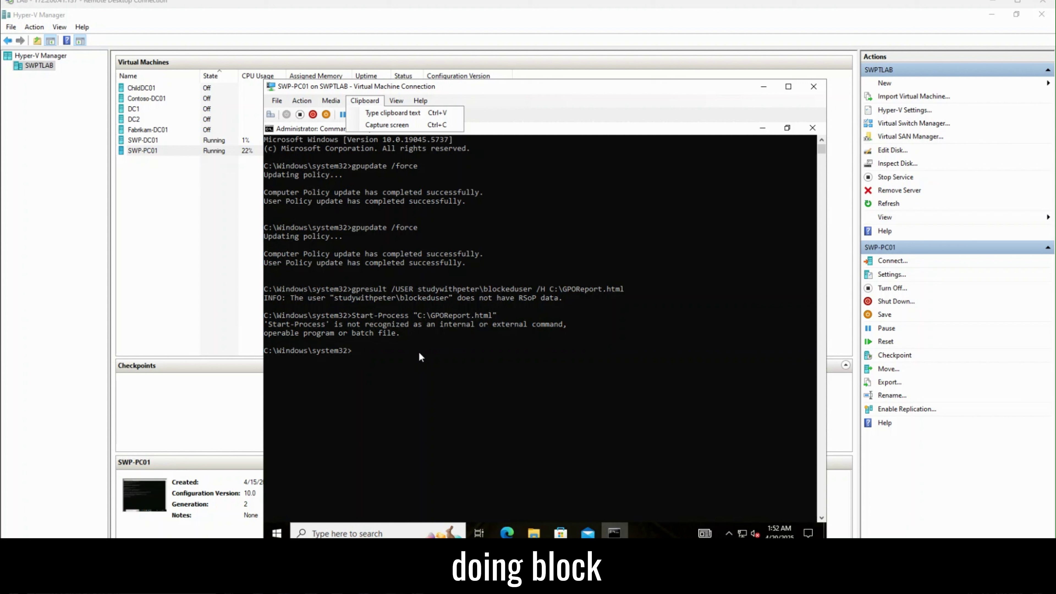
{"action": "type", "text": "gpresult /USER studywithpeter\\blockeduser /H C:\\GPOReport.html"}
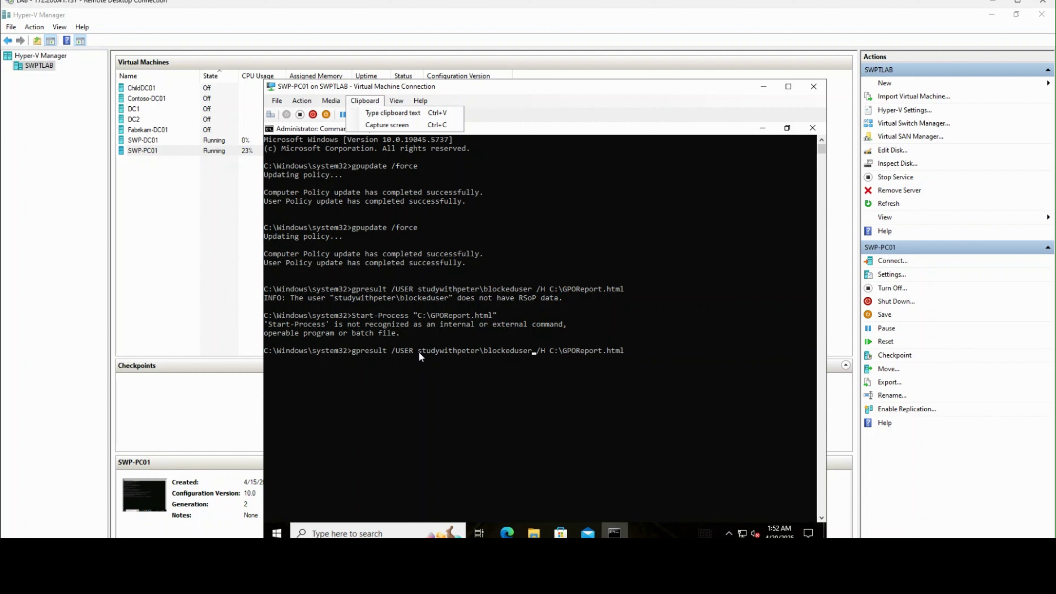
{"action": "type", "text": "01"}
Step: Check the C: drive in File Explorer for the report, then close Explorer
{"action": "left_click", "coordinate": [534, 533]}
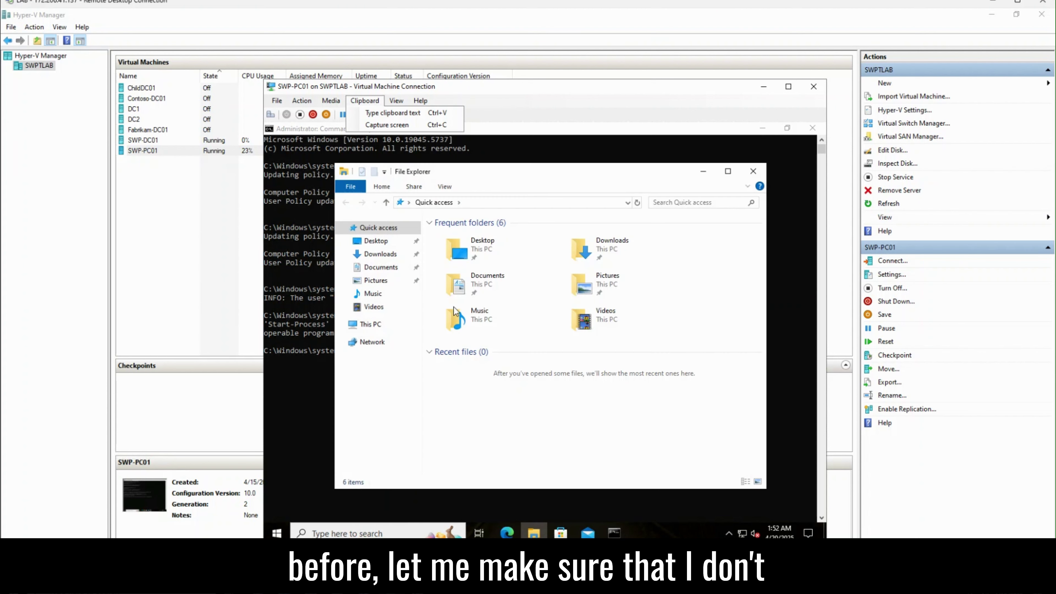
{"action": "left_click", "coordinate": [368, 324]}
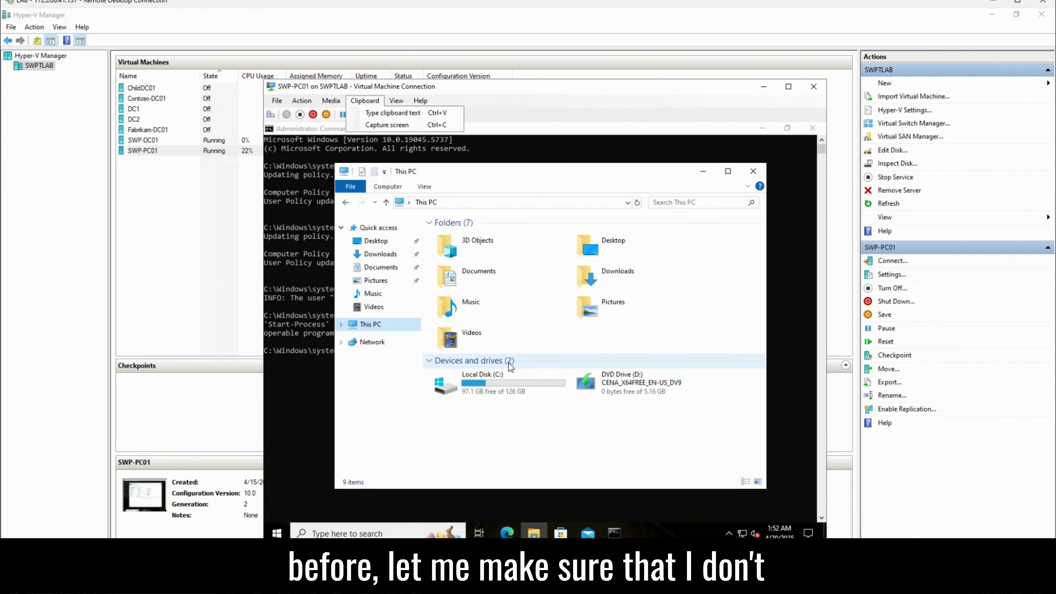
{"action": "double_click", "coordinate": [488, 389]}
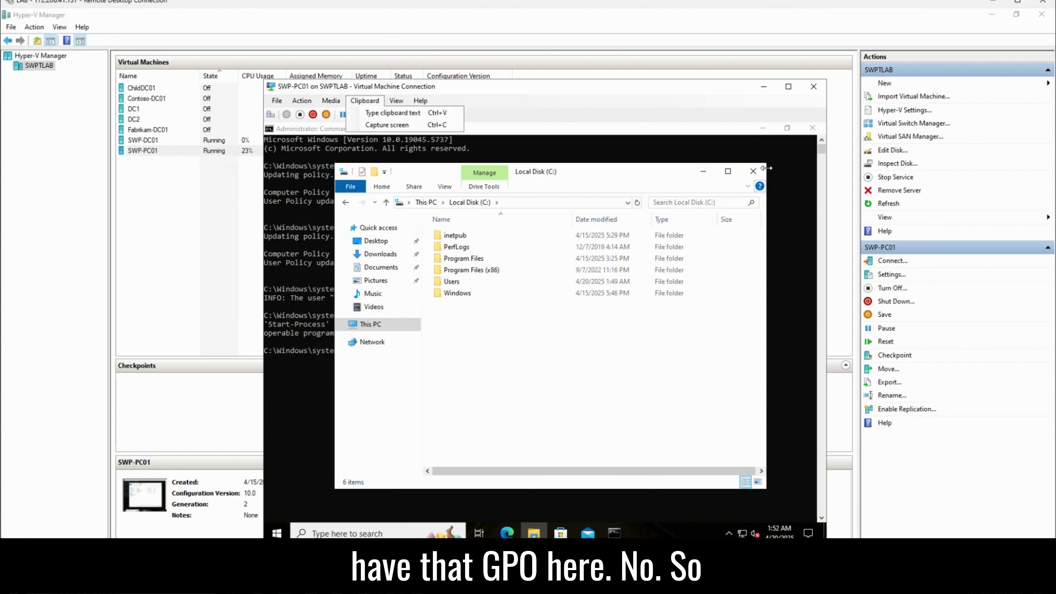
{"action": "left_click", "coordinate": [753, 171]}
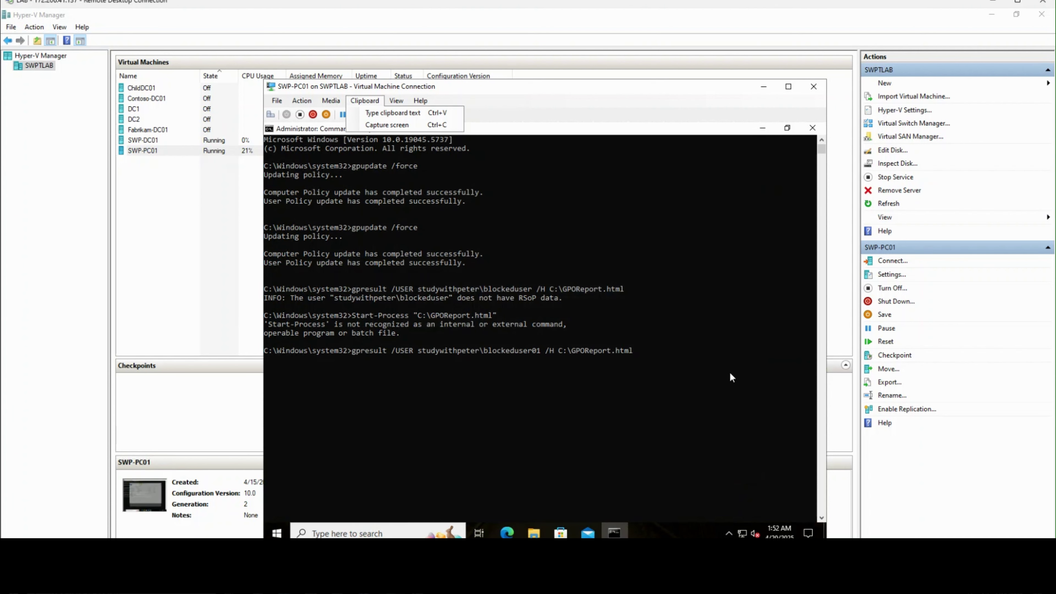
Step: Run the corrected gpresult command and open GPOReport from the root of C: in the browser
{"action": "key", "text": "Return"}
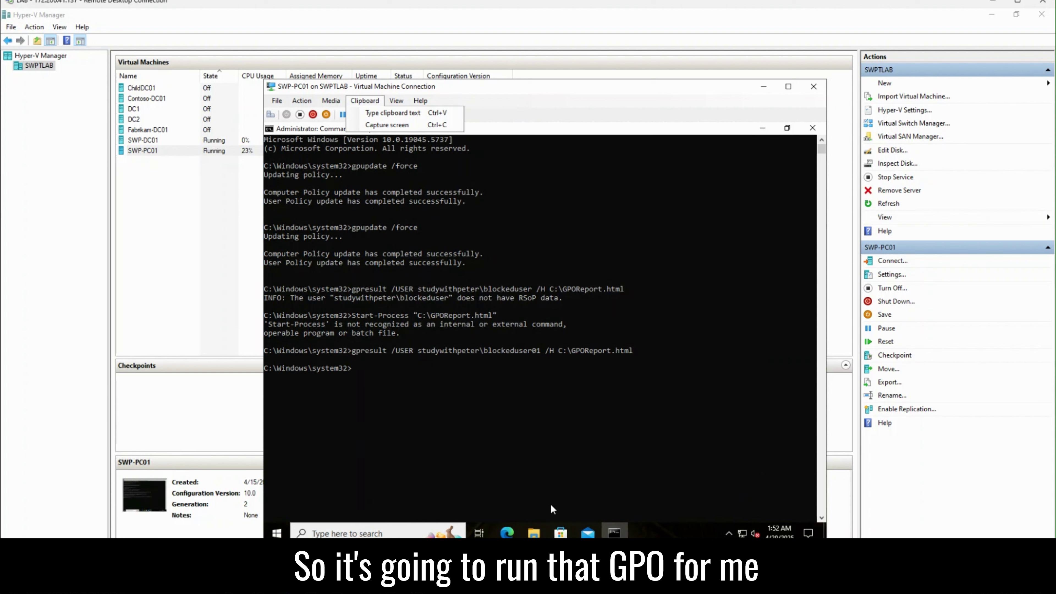
{"action": "left_click", "coordinate": [534, 533]}
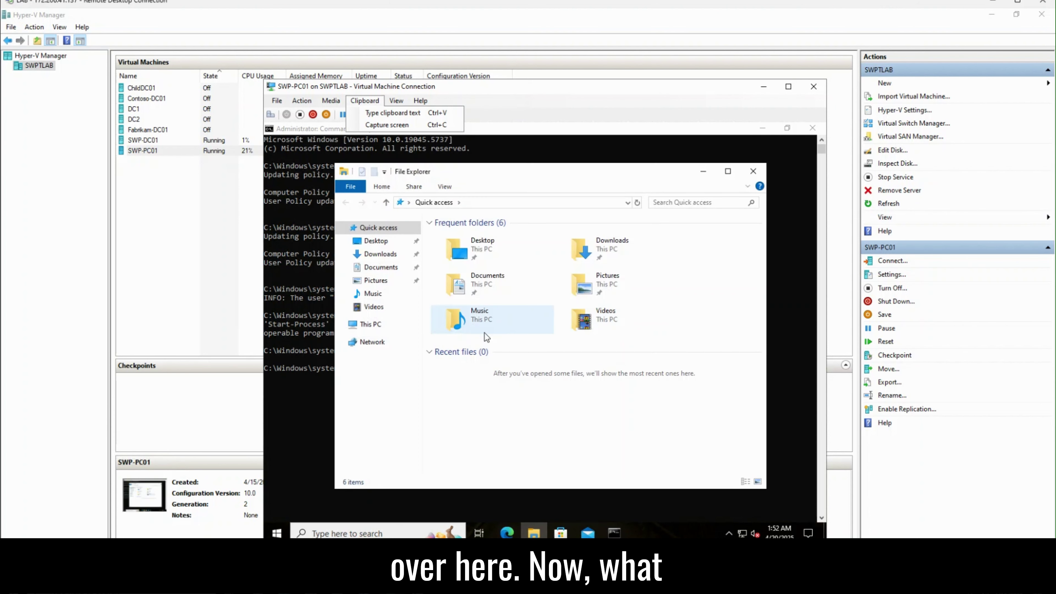
{"action": "left_click", "coordinate": [370, 325]}
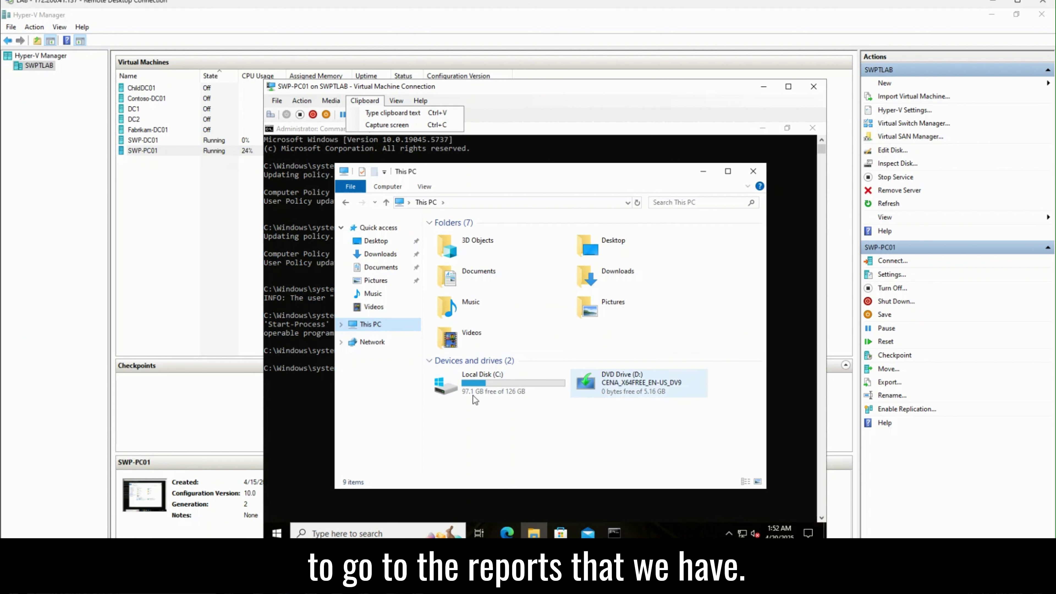
{"action": "left_click", "coordinate": [499, 383]}
{"action": "double_click", "coordinate": [497, 379]}
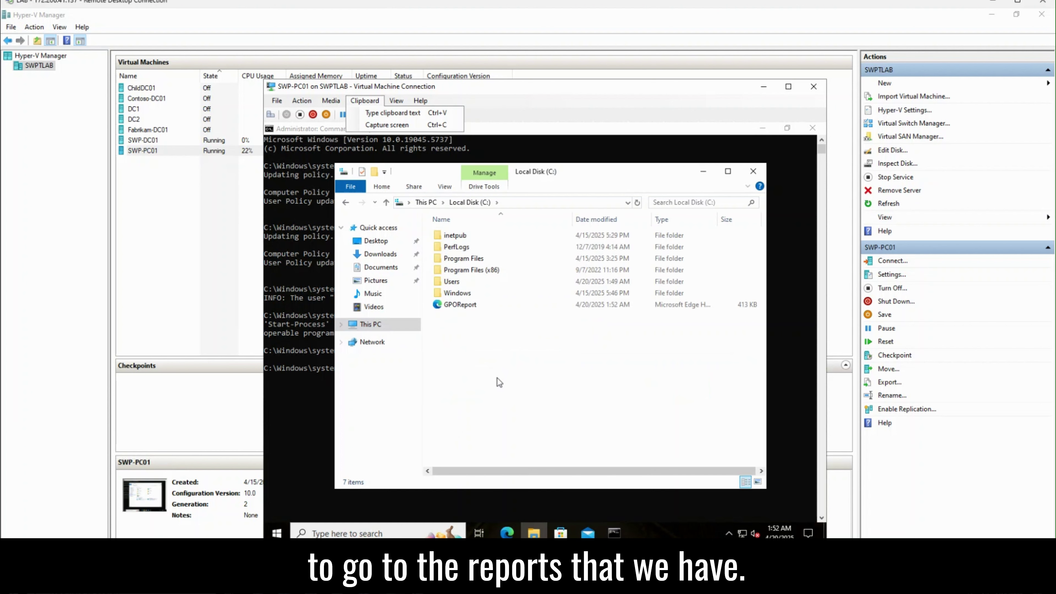
{"action": "double_click", "coordinate": [462, 296]}
{"action": "key", "text": "BackSpace"}
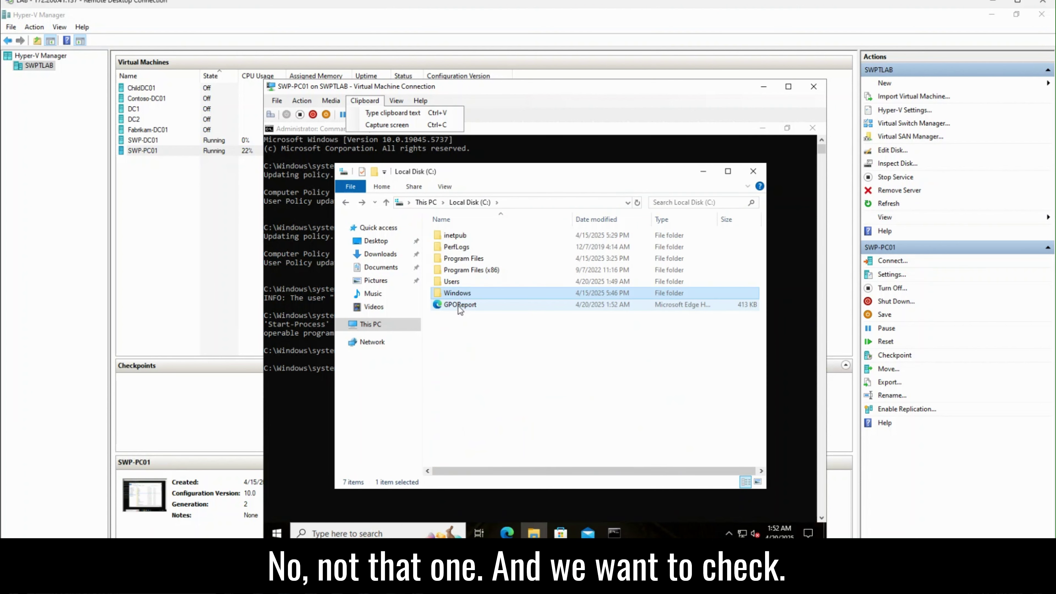
{"action": "double_click", "coordinate": [458, 305]}
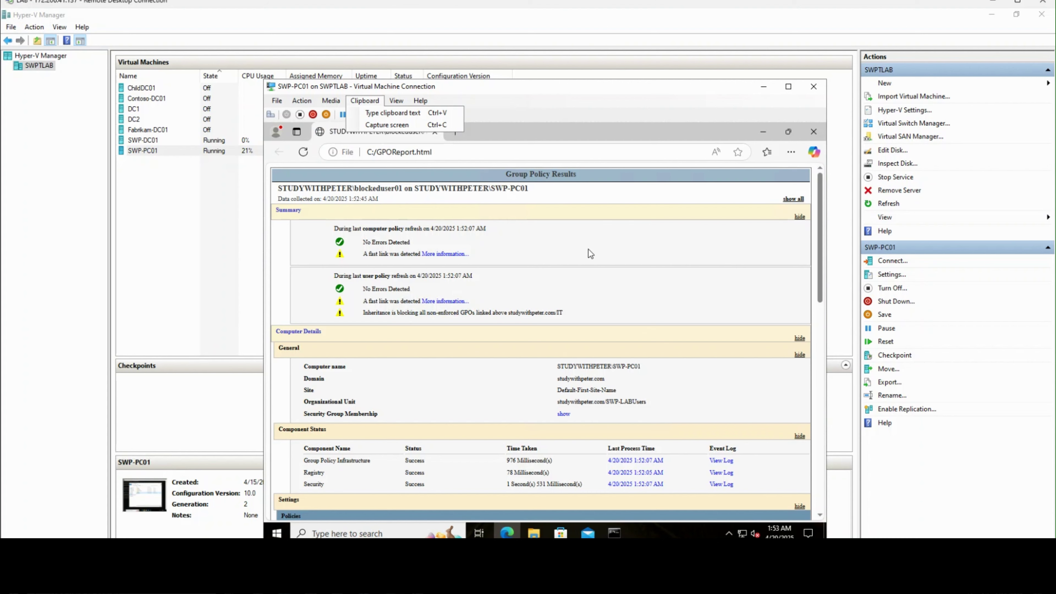
Step: Get through Edge's first-run pages without importing data to reach the report
{"action": "mouse_move", "coordinate": [396, 101]}
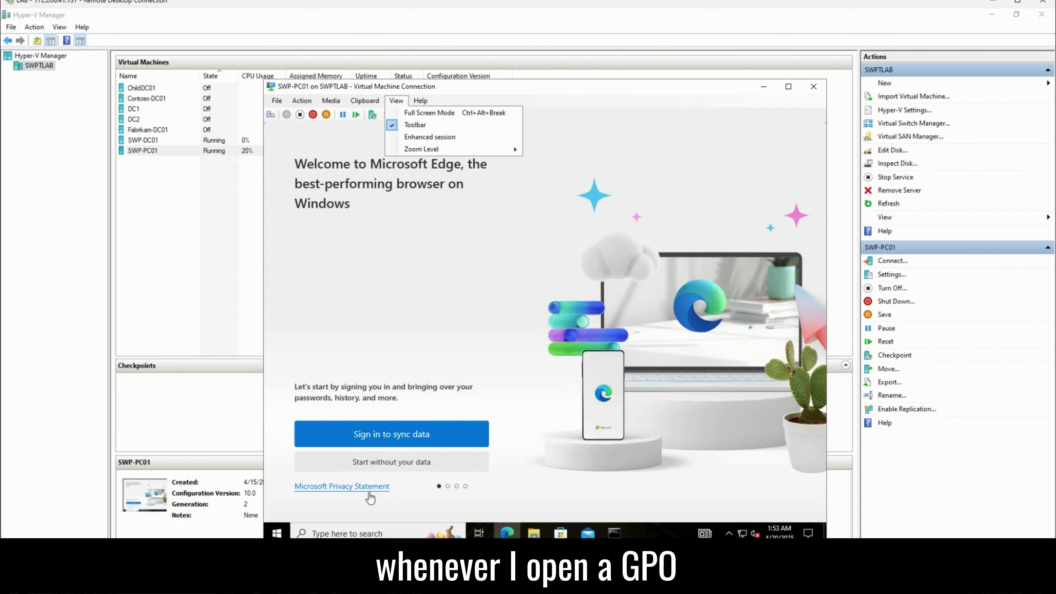
{"action": "left_click", "coordinate": [377, 462]}
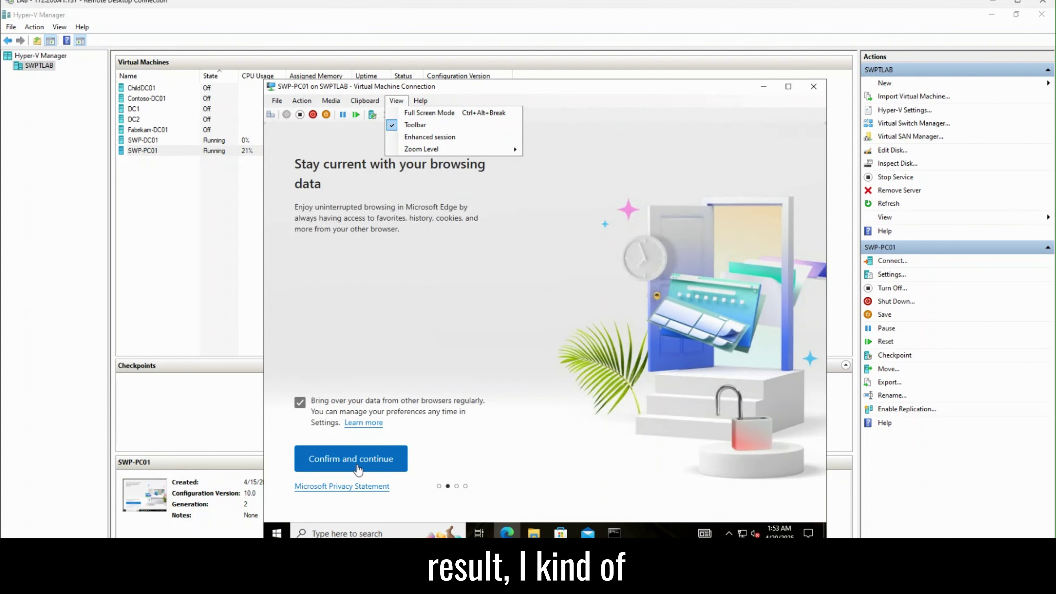
{"action": "left_click", "coordinate": [383, 461]}
{"action": "left_click", "coordinate": [397, 470]}
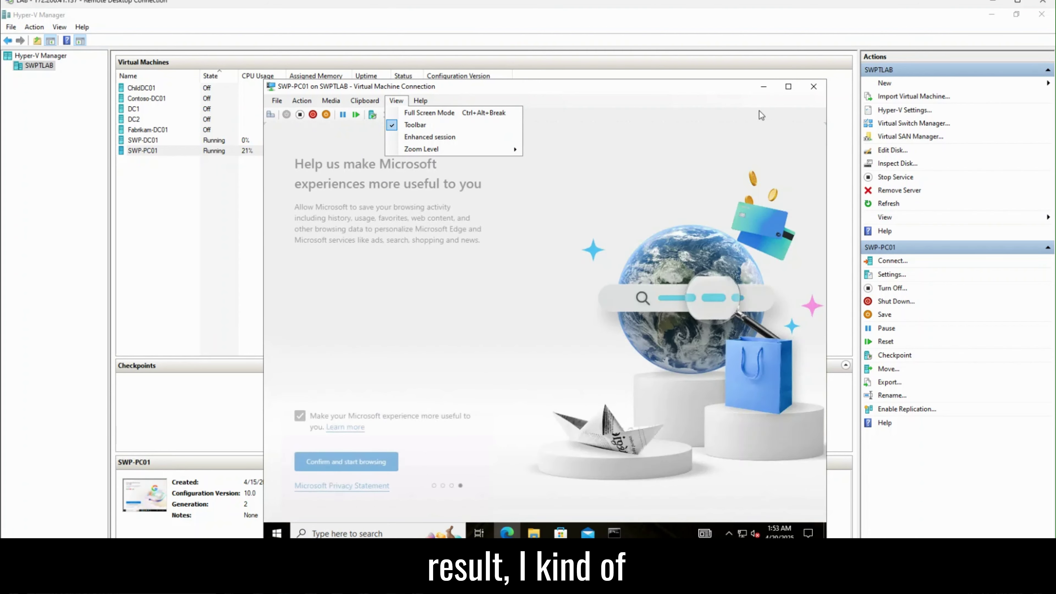
{"action": "left_click", "coordinate": [365, 462]}
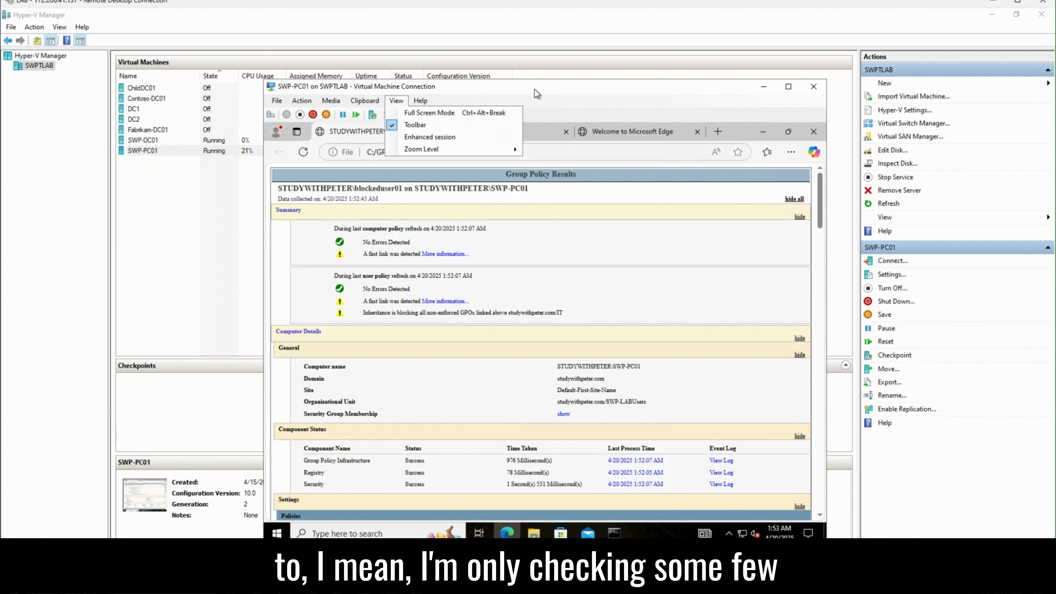
Step: Expand all report sections, nudge the VM window up-left, then collapse all sections again
{"action": "left_click", "coordinate": [793, 200]}
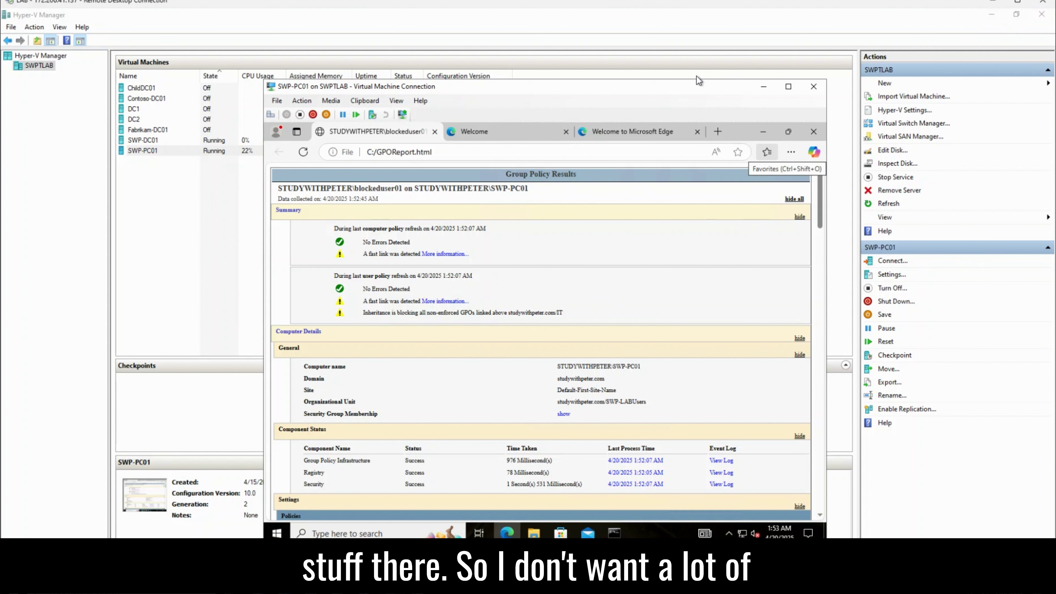
{"action": "left_click_drag", "start_coordinate": [694, 83], "coordinate": [683, 78]}
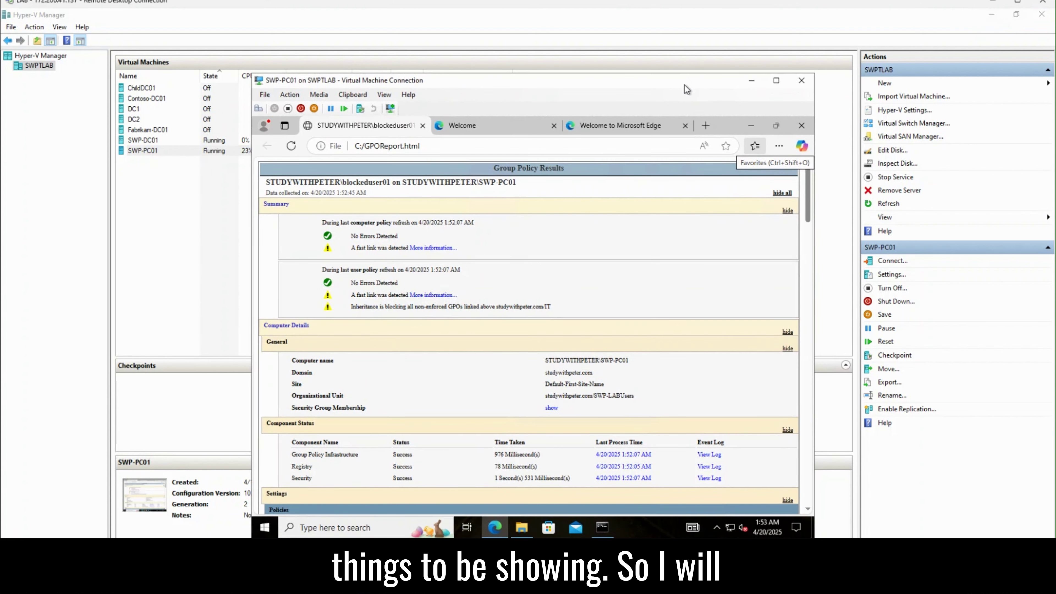
{"action": "left_click", "coordinate": [781, 194]}
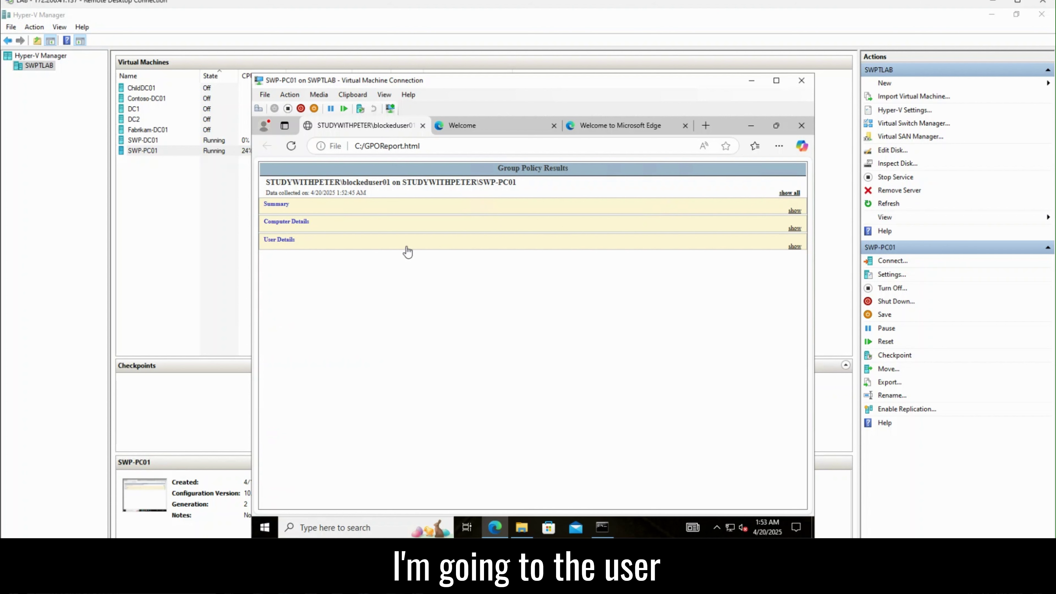
Step: Expand User Details > Settings > Policies > Administrative Templates > Start Menu and Taskbar to find Remove Run menu Disabled
{"action": "left_click", "coordinate": [352, 246]}
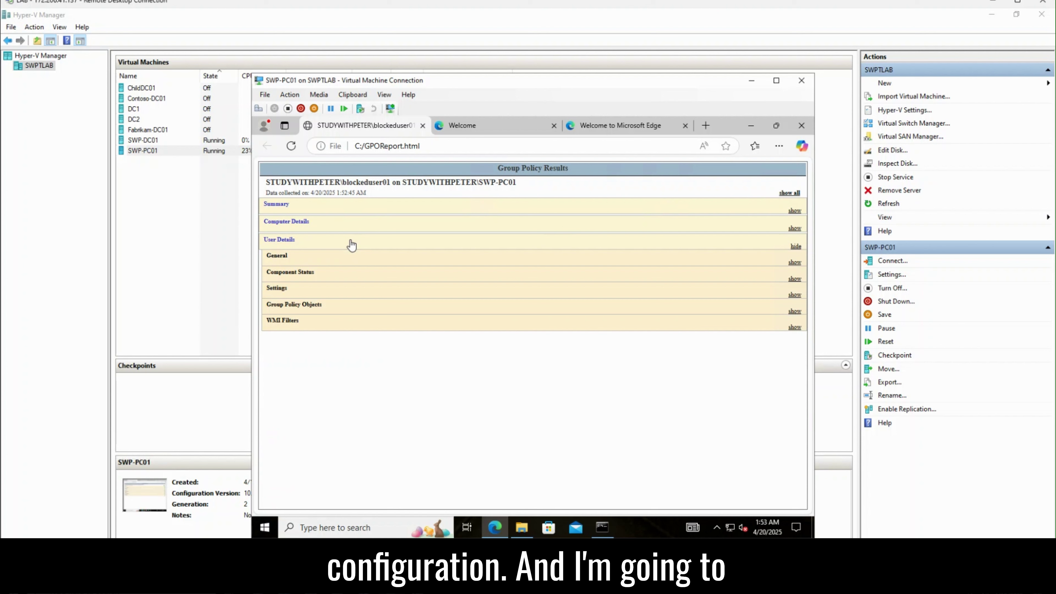
{"action": "left_click", "coordinate": [337, 294]}
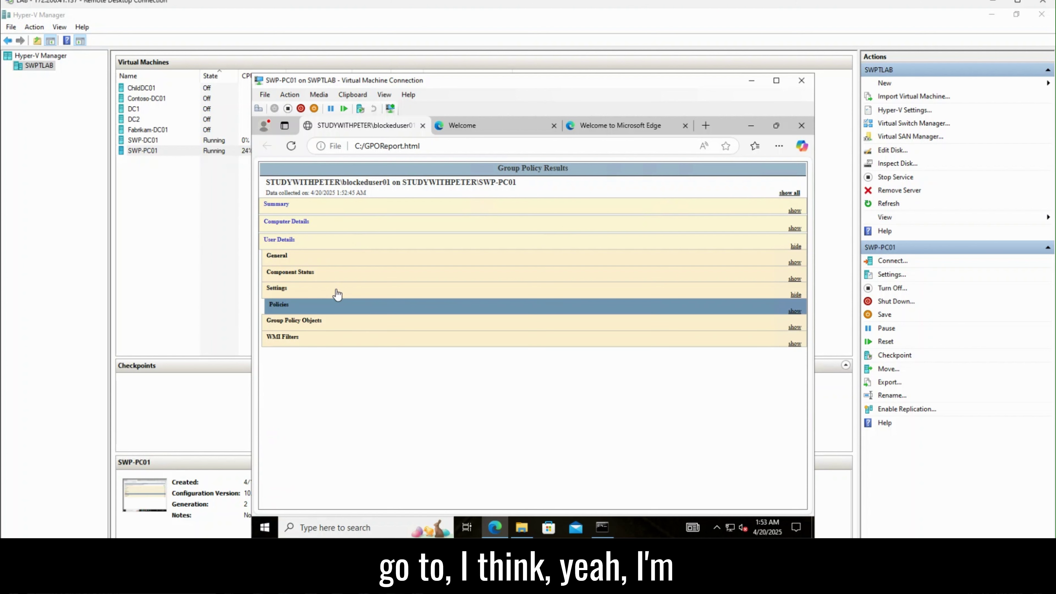
{"action": "left_click", "coordinate": [339, 309]}
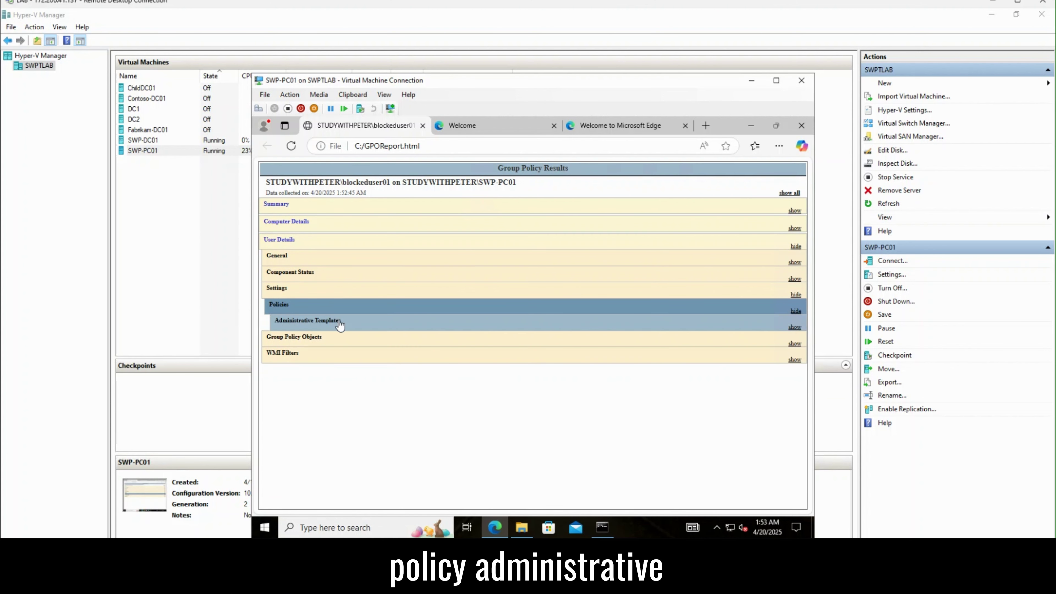
{"action": "left_click", "coordinate": [339, 323]}
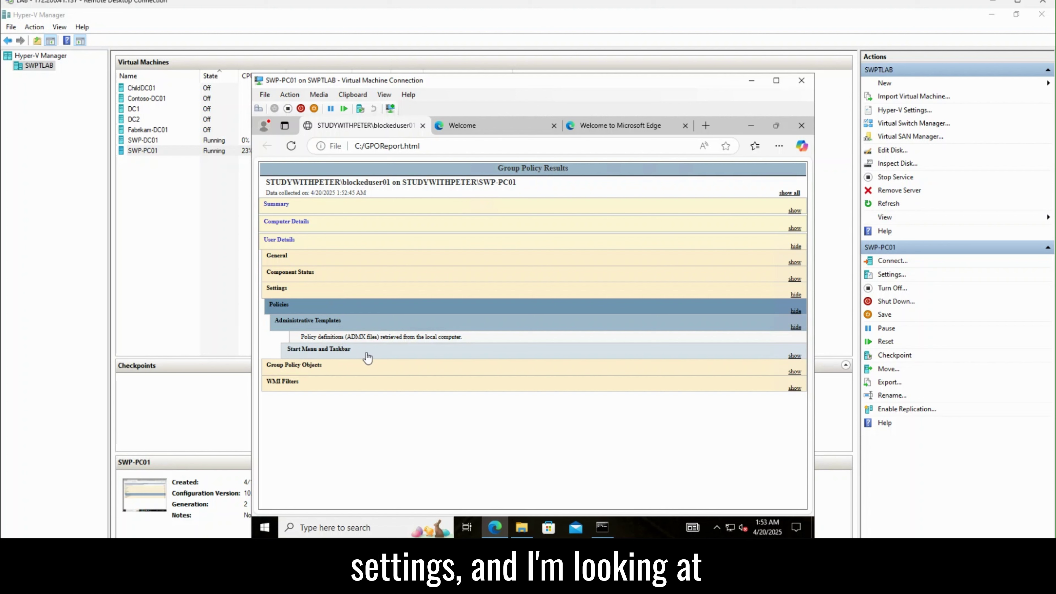
{"action": "left_click", "coordinate": [341, 355]}
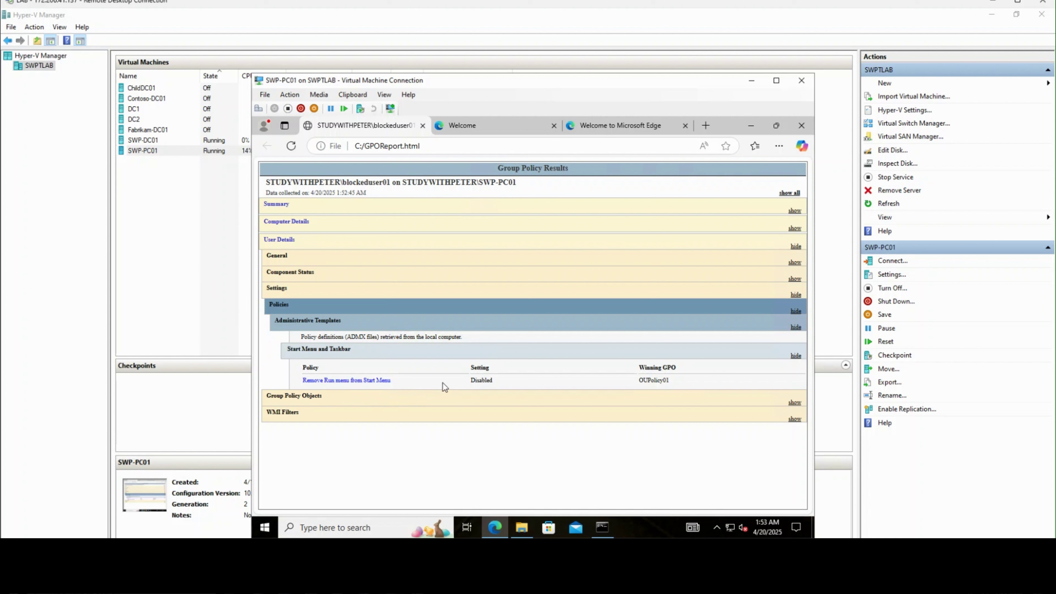
{"action": "left_click_drag", "start_coordinate": [470, 381], "coordinate": [495, 380]}
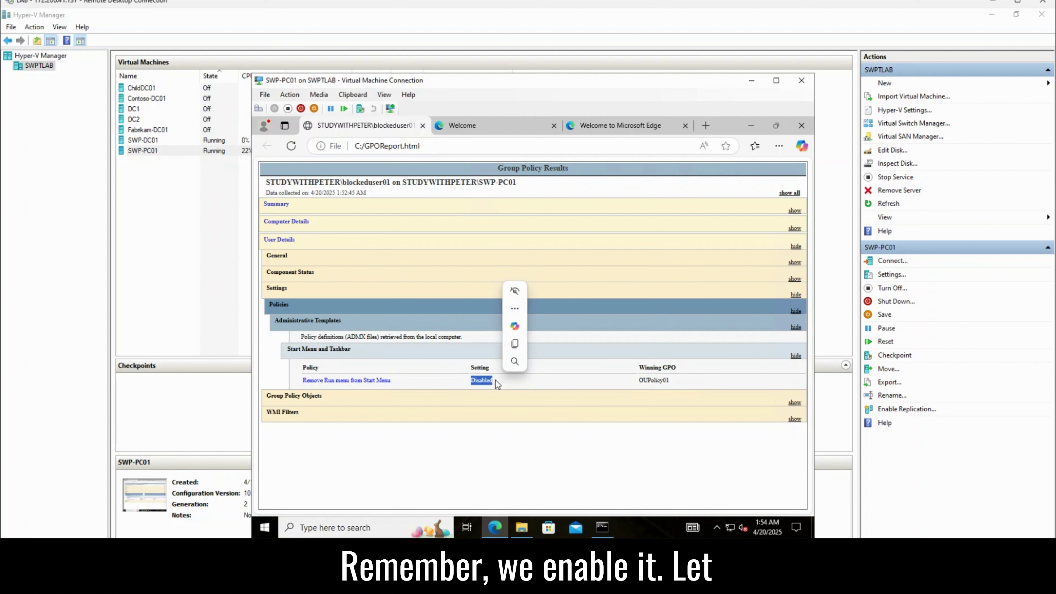
{"action": "left_click", "coordinate": [457, 389]}
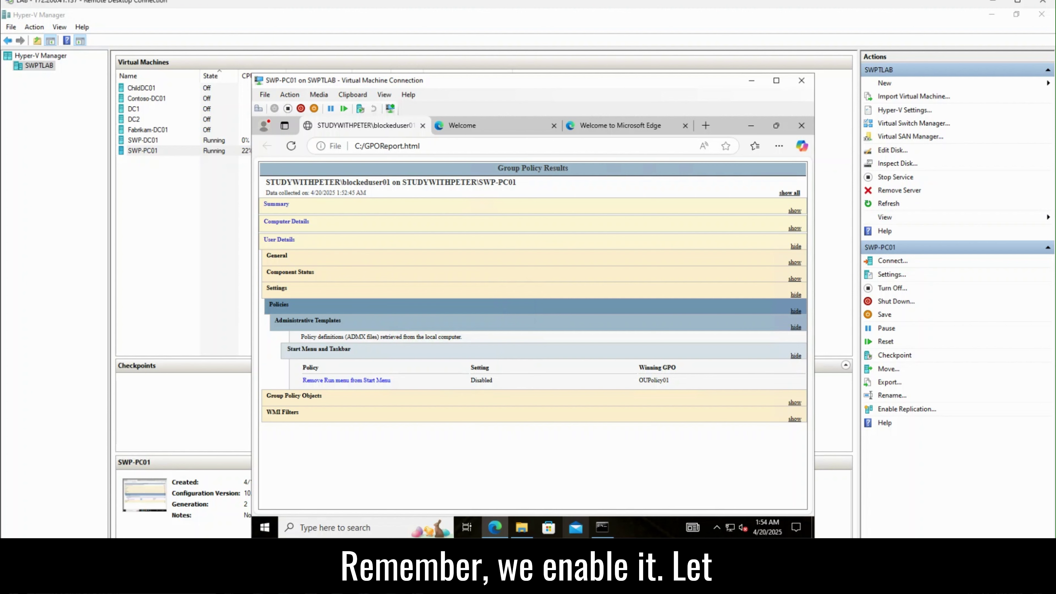
Step: Switch to the SWP-DC01 VM and close the user's properties dialog
{"action": "left_click", "coordinate": [391, 585]}
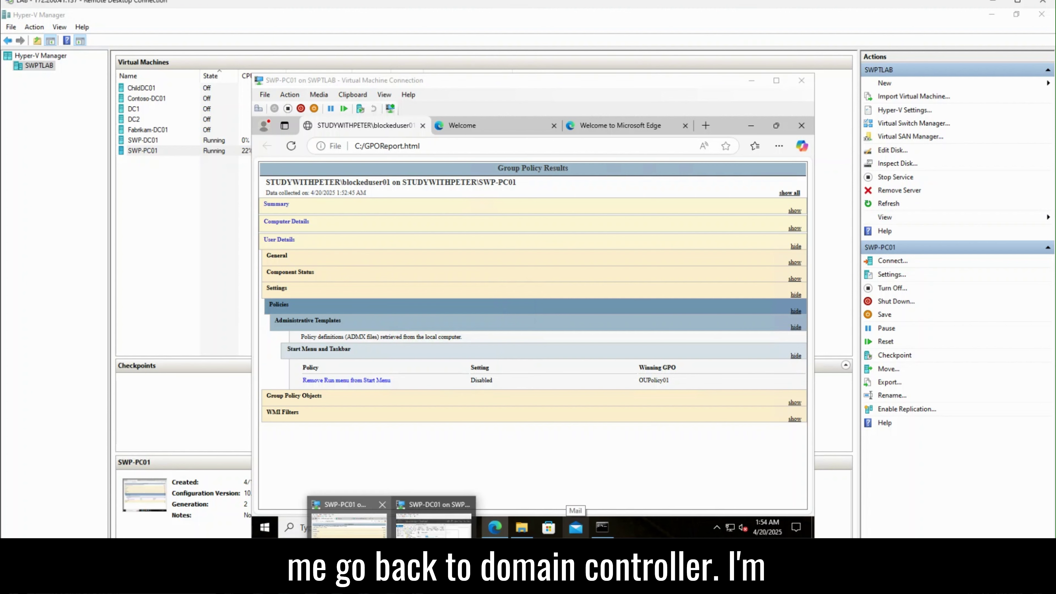
{"action": "left_click", "coordinate": [430, 536]}
{"action": "left_click", "coordinate": [607, 150]}
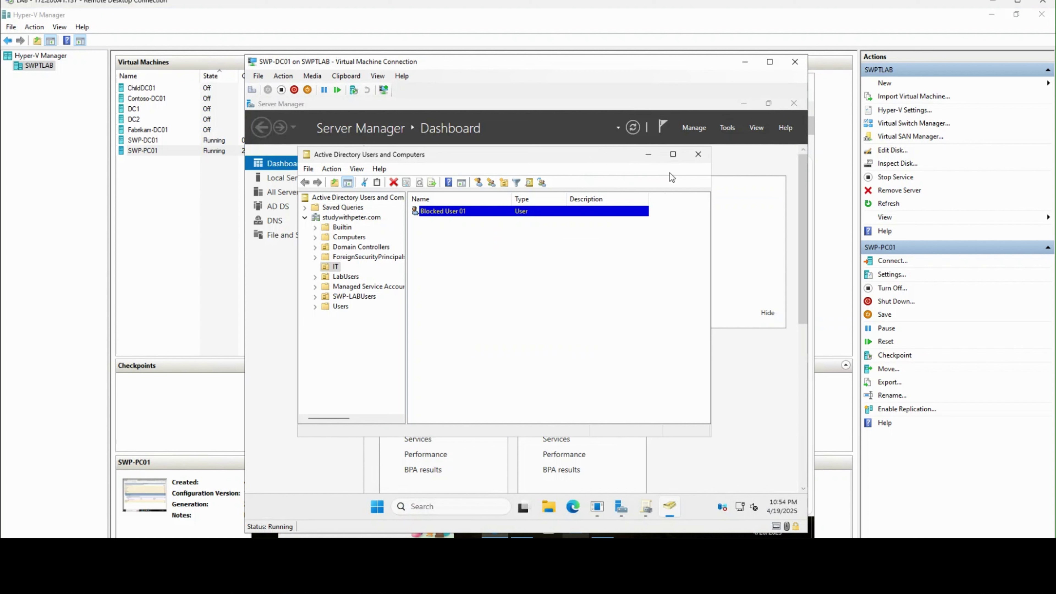
Step: In Group Policy Management, select the ParentPolicy01 link and dismiss the link warning
{"action": "left_click", "coordinate": [646, 507]}
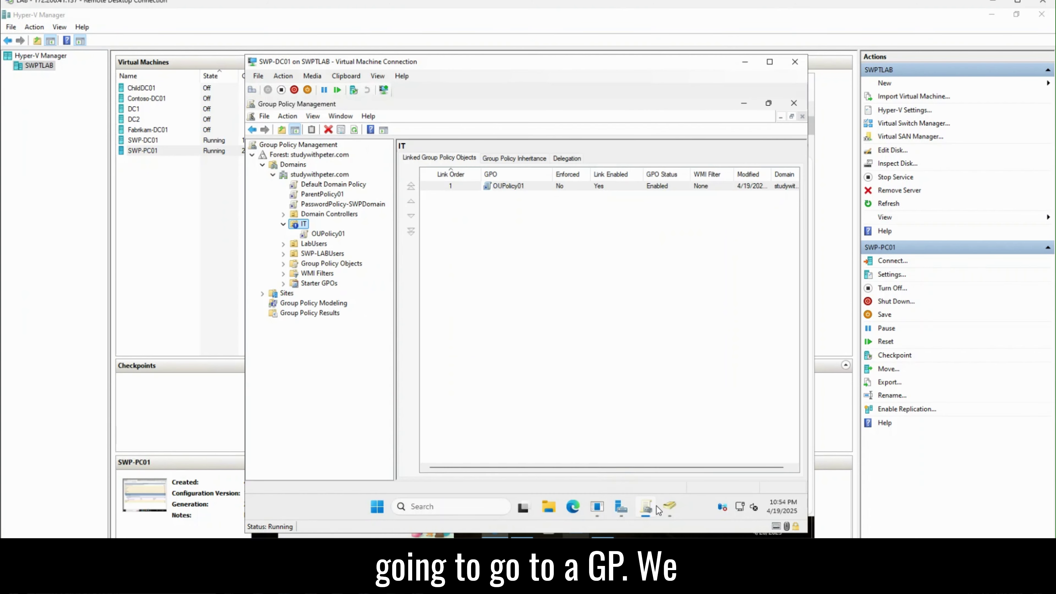
{"action": "left_click", "coordinate": [323, 194]}
{"action": "left_click", "coordinate": [603, 326]}
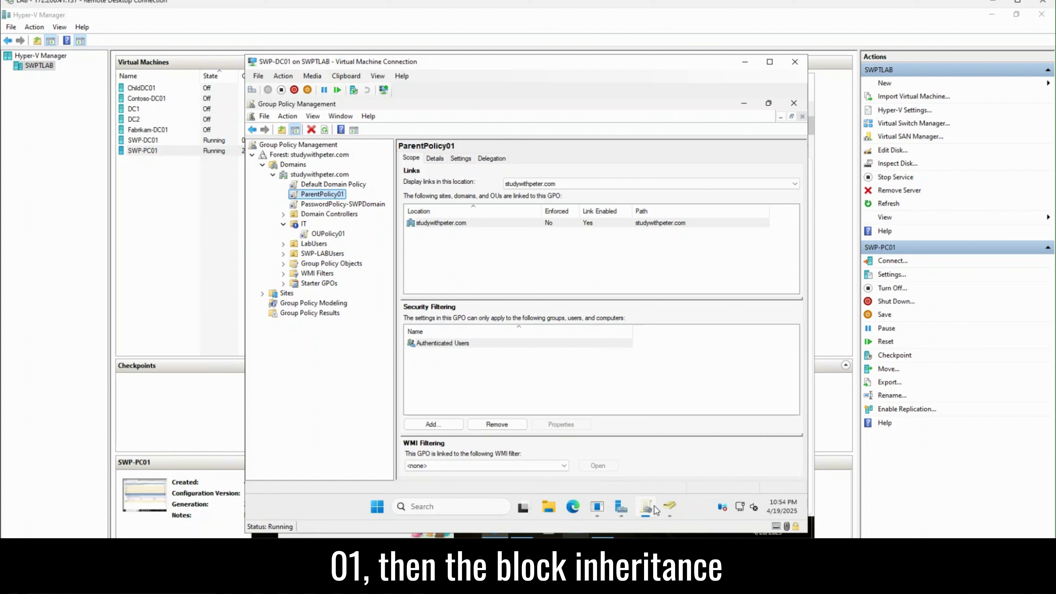
Step: Glance back at the SWP-PC01 report, then return to SWP-DC01 and close Active Directory Users and Computers
{"action": "left_click", "coordinate": [668, 509]}
{"action": "mouse_move", "coordinate": [648, 512]}
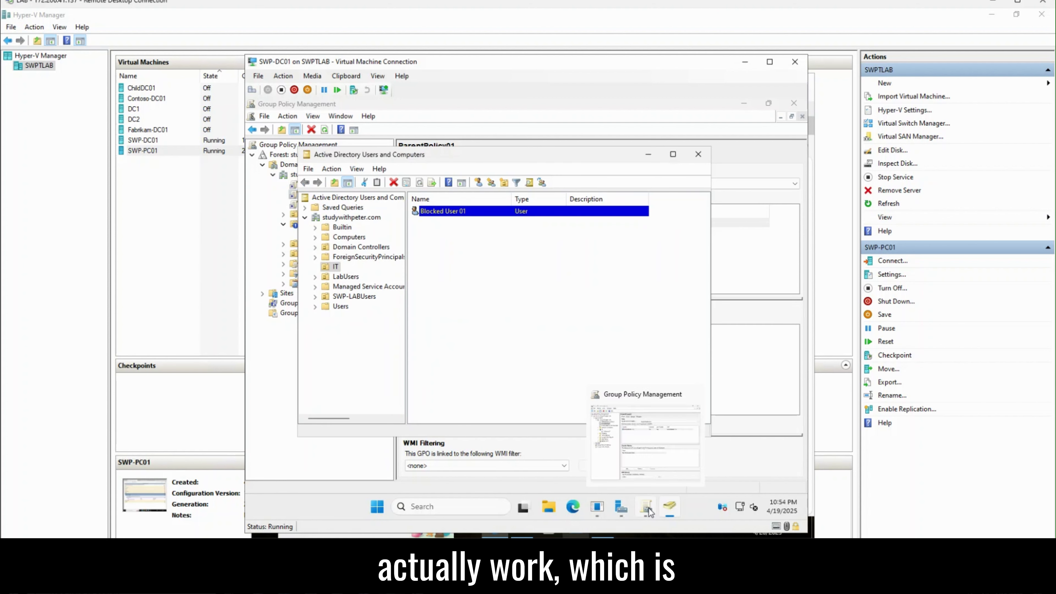
{"action": "left_click", "coordinate": [392, 578]}
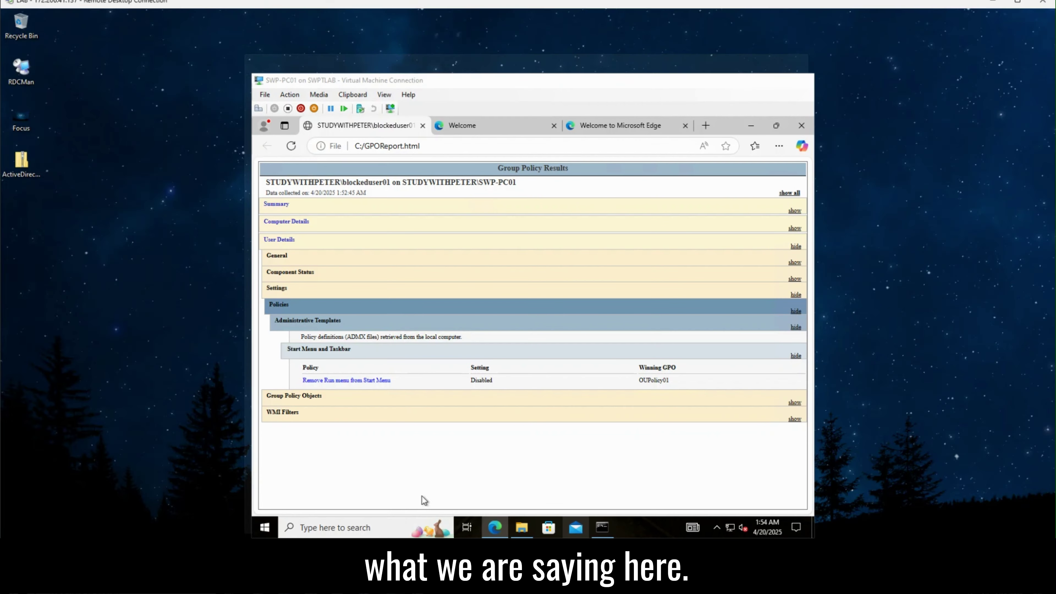
{"action": "left_click", "coordinate": [349, 518]}
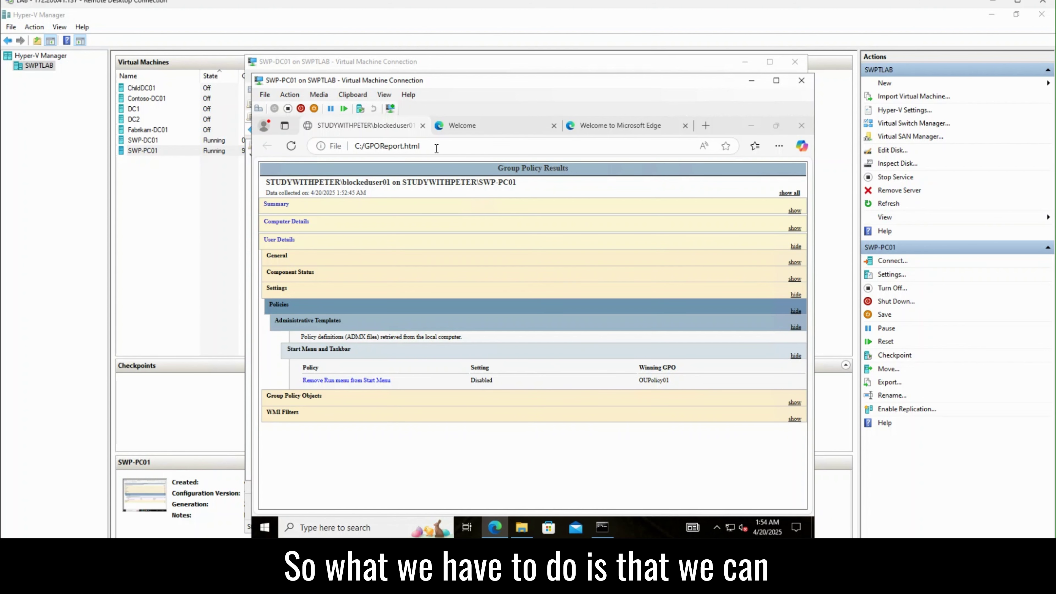
{"action": "left_click", "coordinate": [556, 62]}
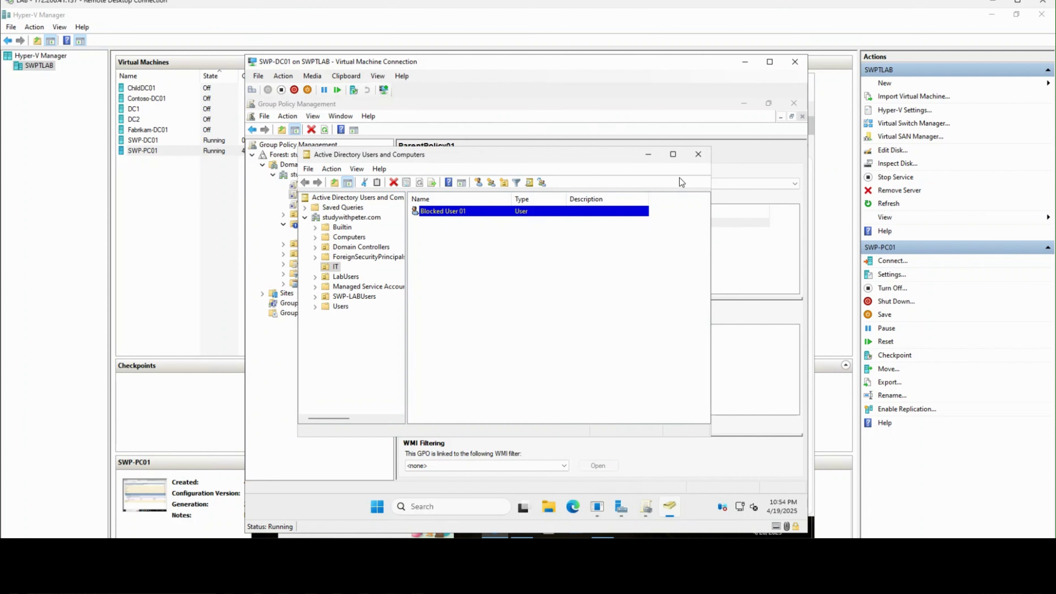
{"action": "left_click", "coordinate": [698, 154]}
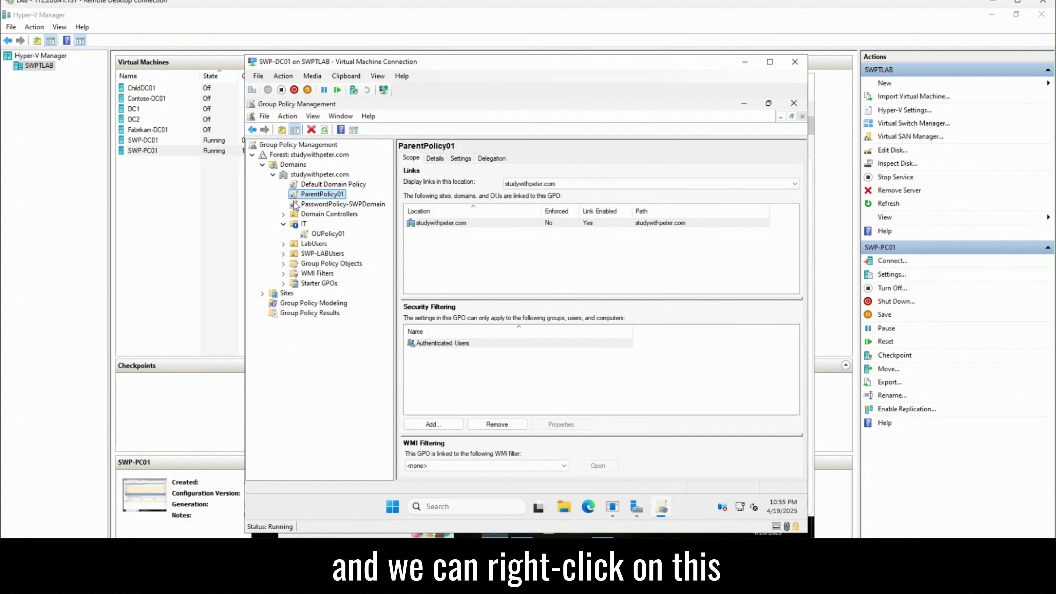
Step: Set ParentPolicy01's studywithpeter.com link to Enforced and move the SWP-DC01 window aside
{"action": "right_click", "coordinate": [308, 193]}
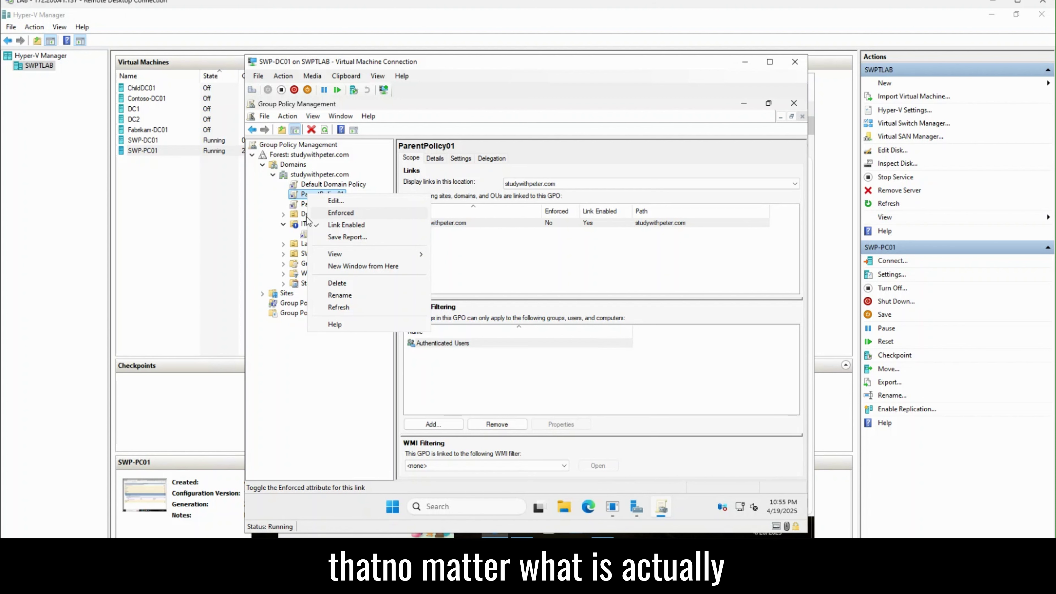
{"action": "left_click", "coordinate": [302, 225]}
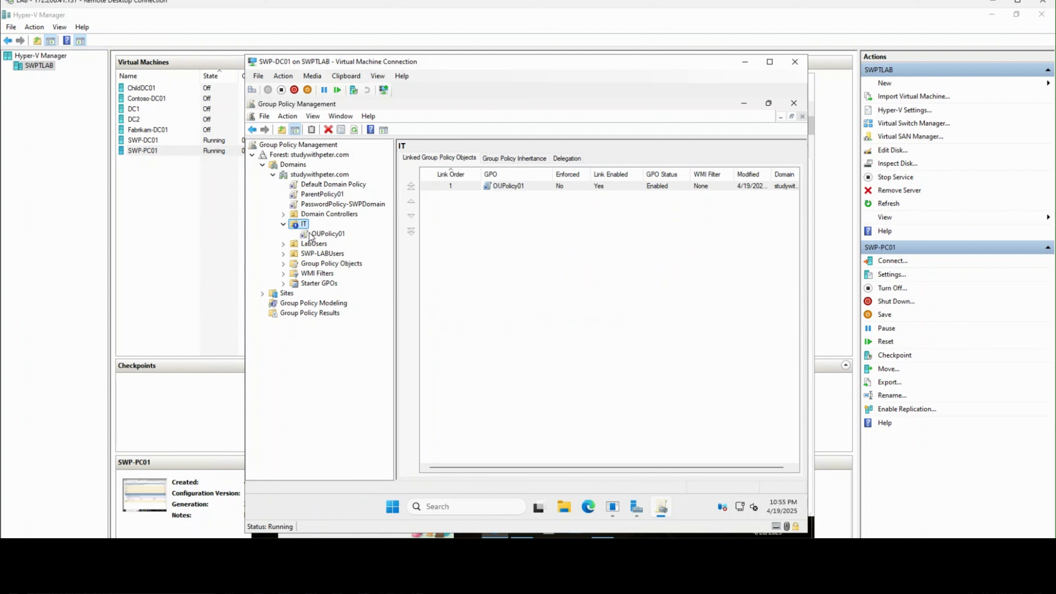
{"action": "left_click", "coordinate": [333, 197]}
{"action": "key", "text": "Return"}
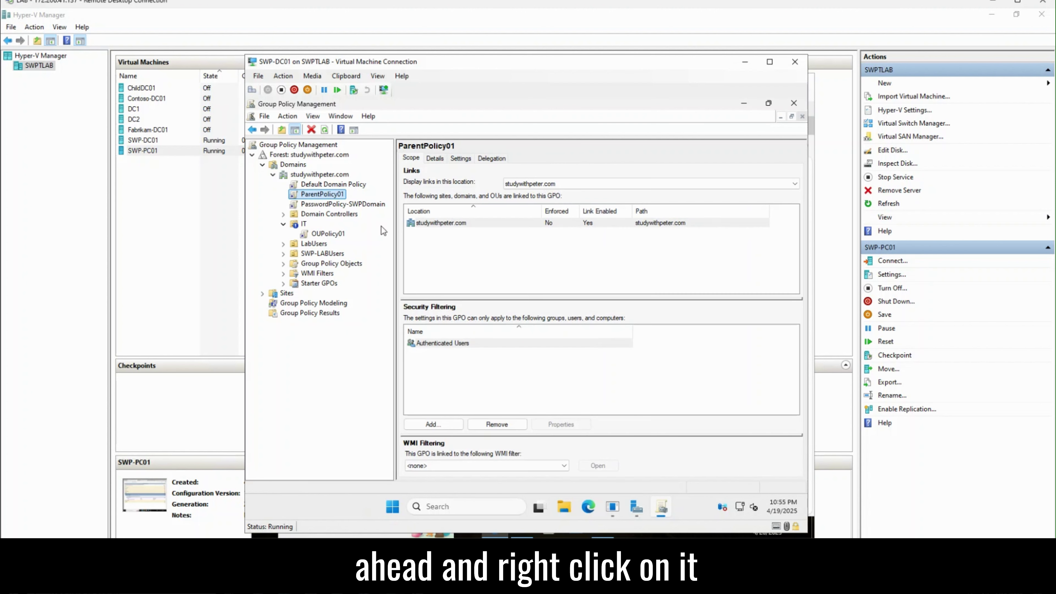
{"action": "right_click", "coordinate": [336, 196]}
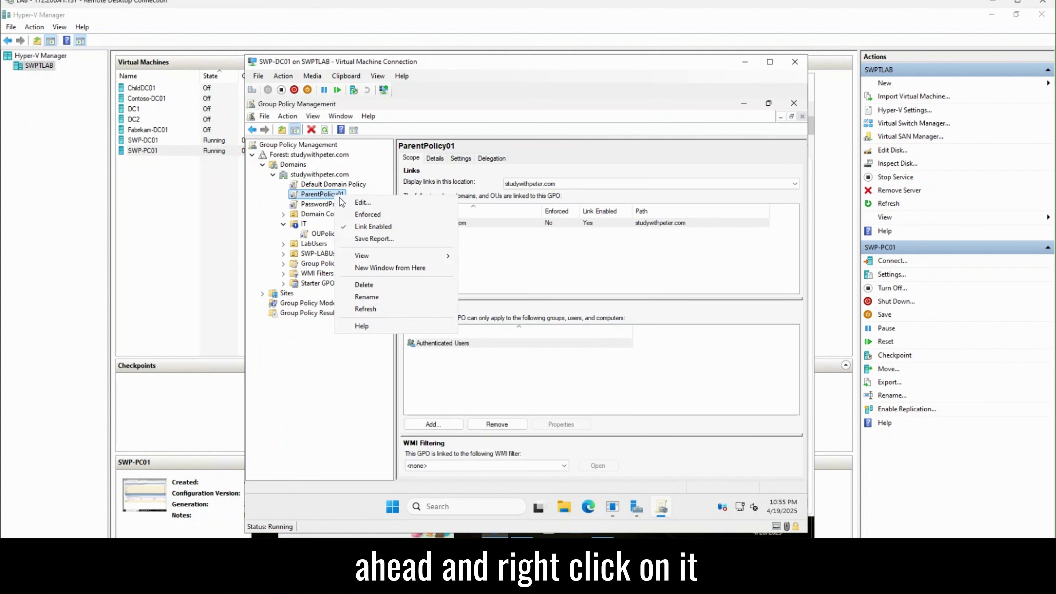
{"action": "left_click", "coordinate": [364, 215]}
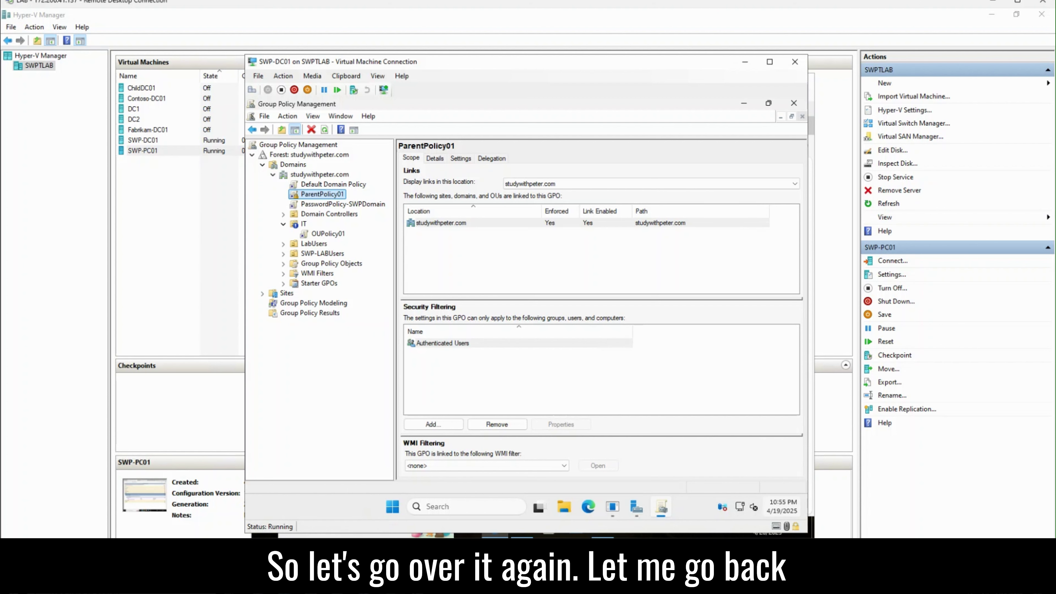
{"action": "left_click_drag", "start_coordinate": [492, 58], "coordinate": [776, 46]}
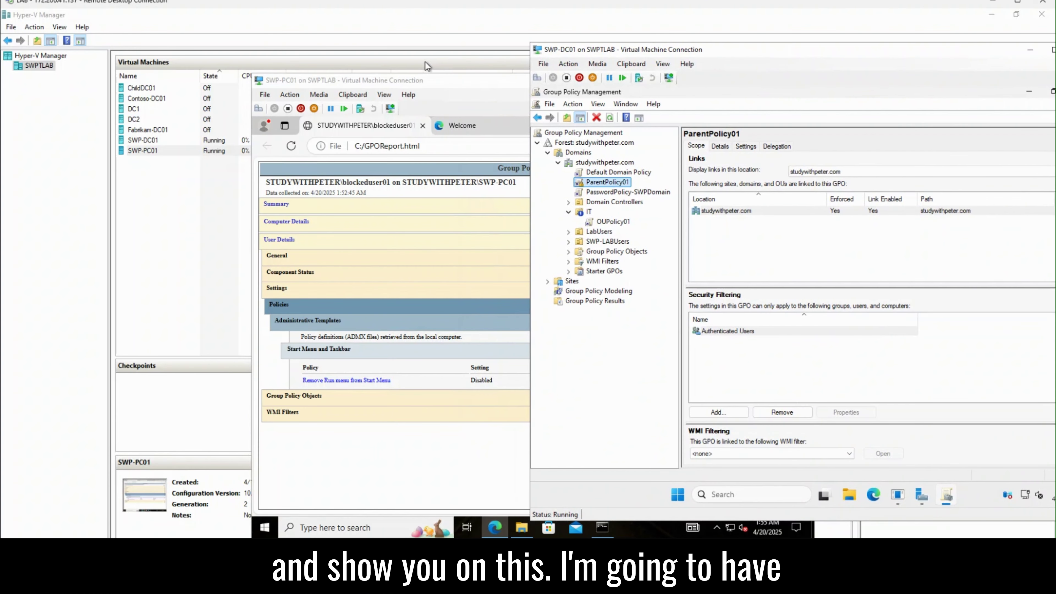
Step: Rerun gpupdate /force in the SWP-PC01 command prompt to refresh group policy
{"action": "left_click", "coordinate": [354, 126]}
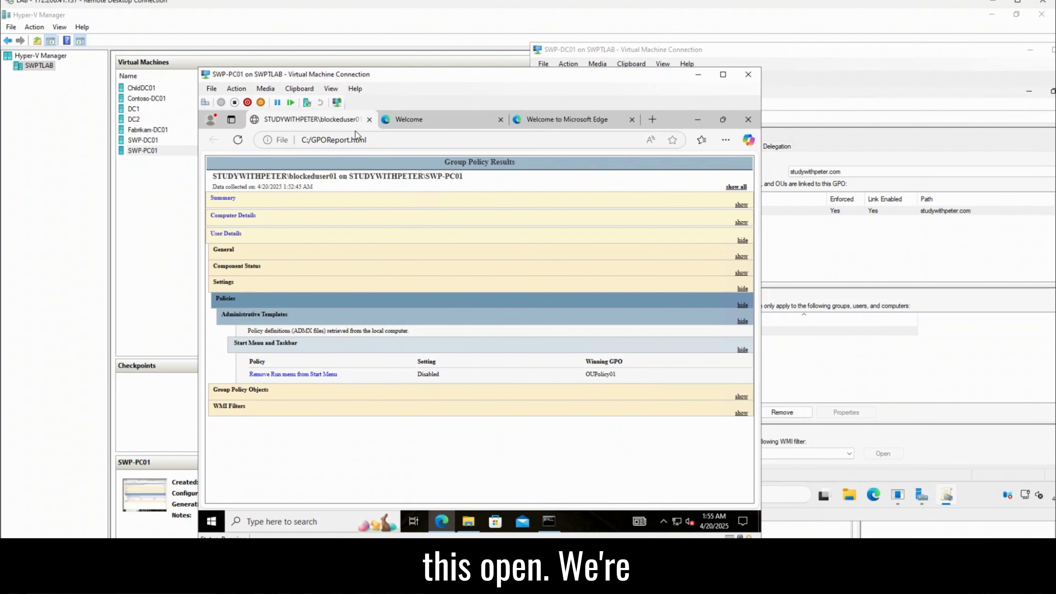
{"action": "left_click", "coordinate": [698, 119]}
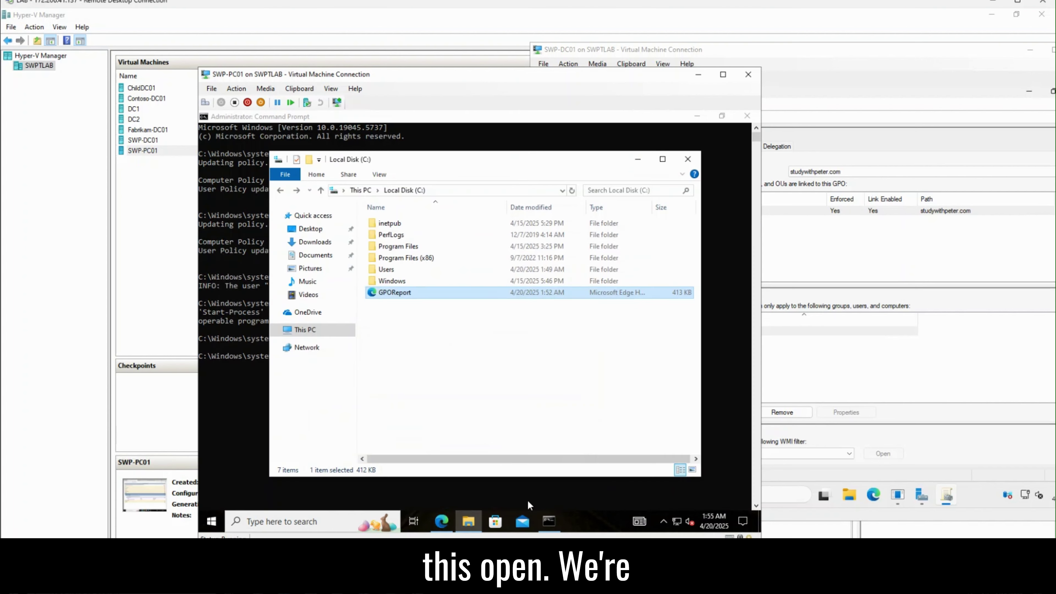
{"action": "left_click", "coordinate": [549, 521]}
{"action": "key", "text": "Up"}
{"action": "key", "text": "Up"}
{"action": "key", "text": "Up"}
{"action": "key", "text": "Up"}
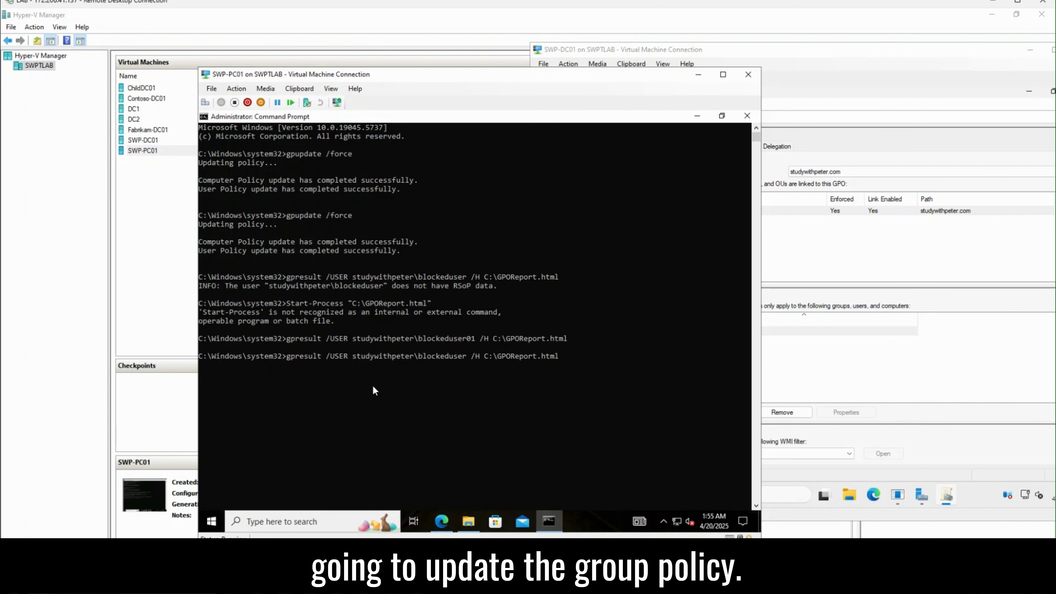
{"action": "key", "text": "Return"}
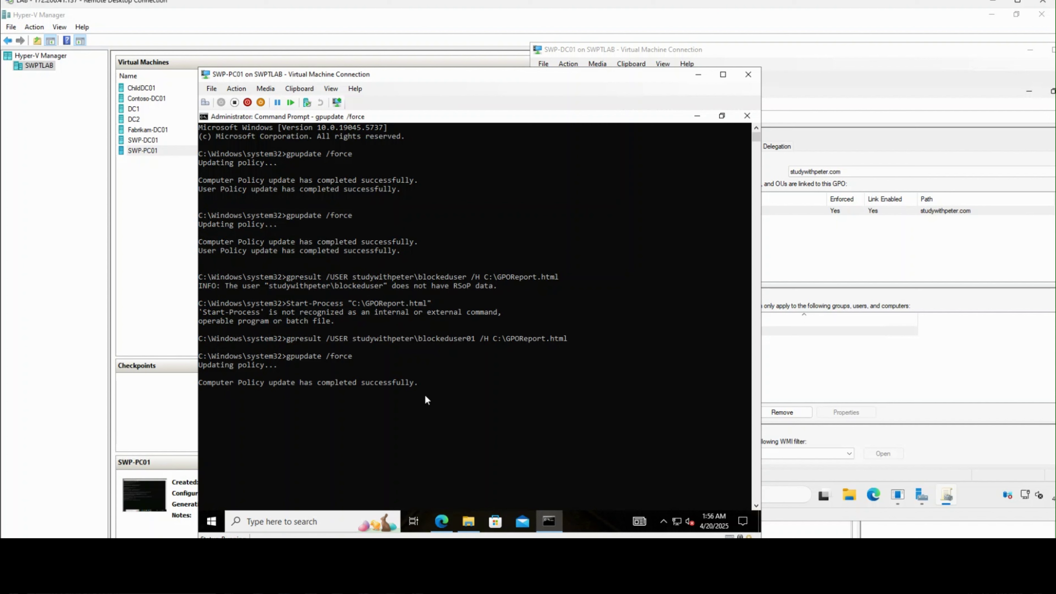
Step: Rerun gpresult from history for blockeduser01, saving the HTML report as C:\GPOReport01.html
{"action": "key", "text": "Up"}
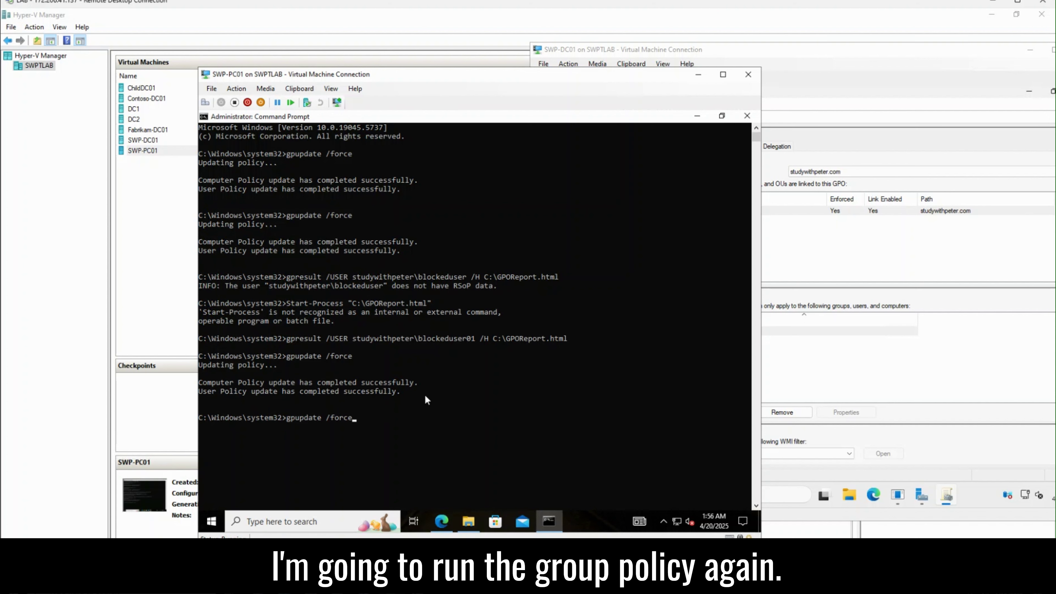
{"action": "key", "text": "Up"}
{"action": "key", "text": "Up"}
{"action": "key", "text": "Up"}
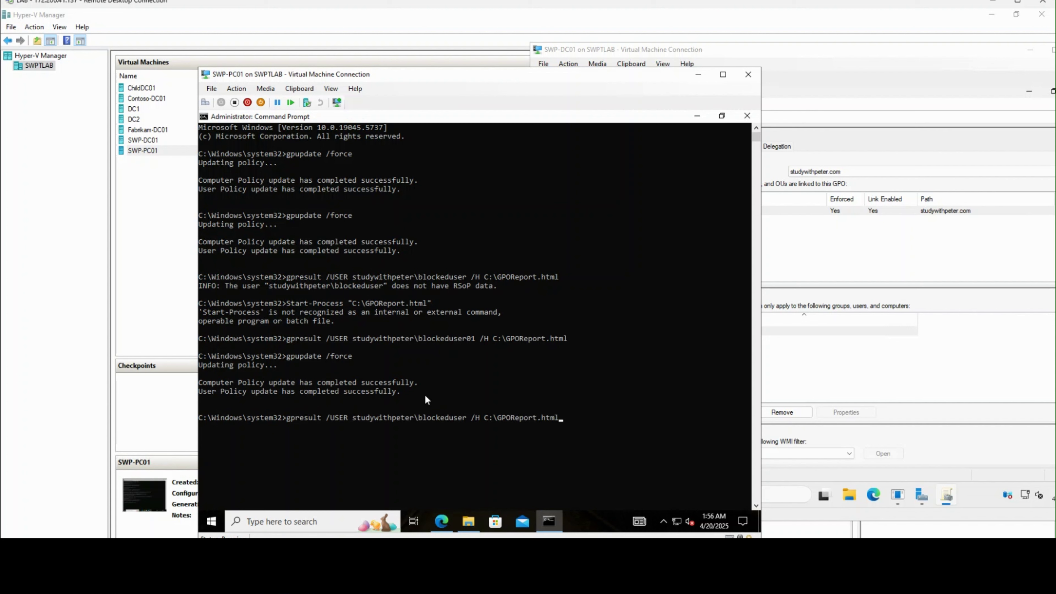
{"action": "key", "text": "Up"}
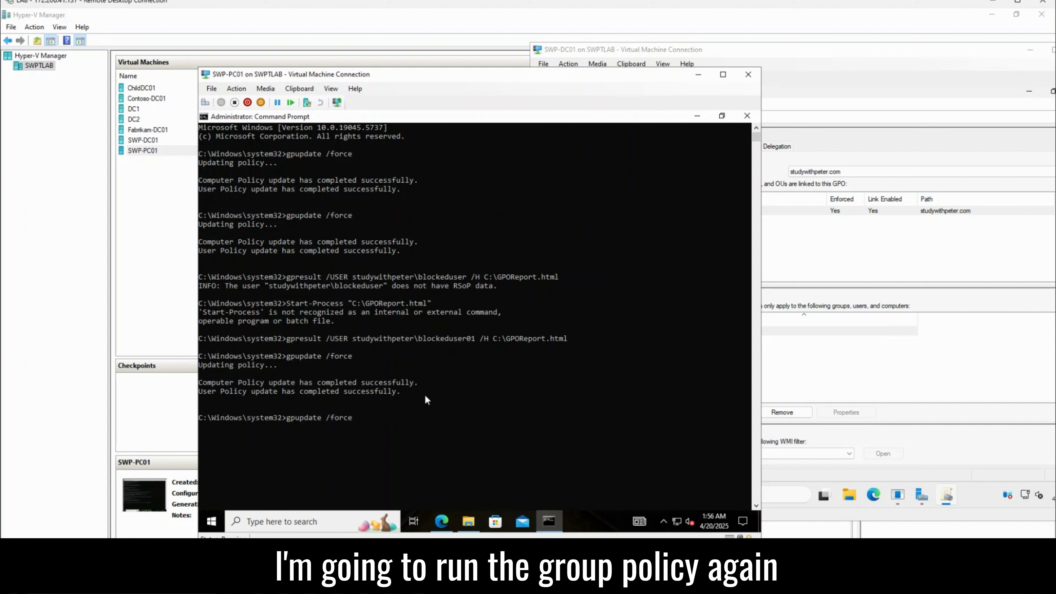
{"action": "key", "text": "Down"}
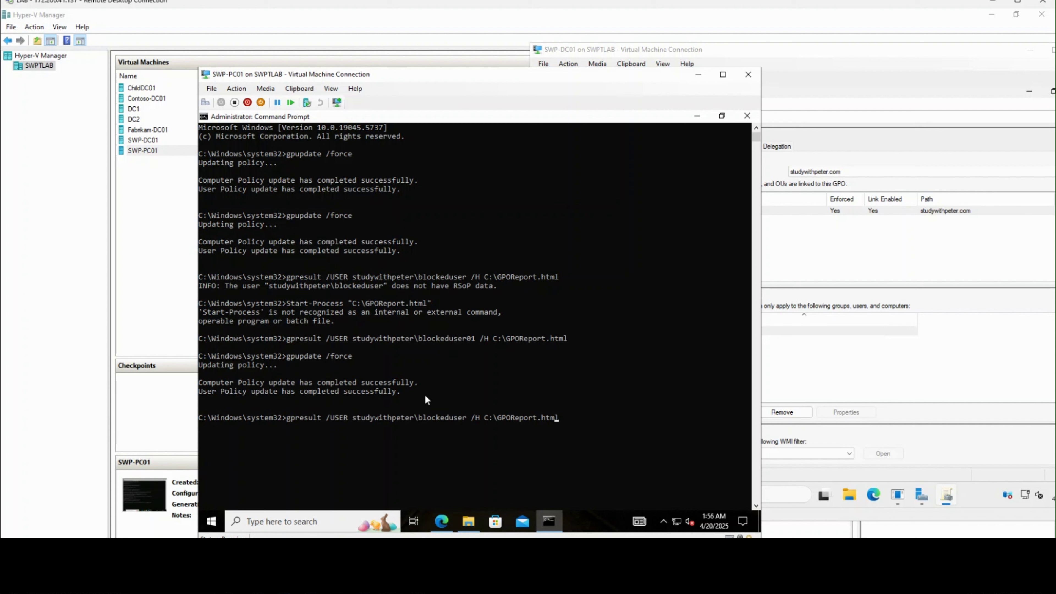
{"action": "key", "text": "Left"}
{"action": "key", "text": "Left"}
{"action": "key", "text": "Left"}
{"action": "key", "text": "Left"}
{"action": "key", "text": "Left"}
{"action": "key", "text": "Left"}
{"action": "key", "text": "Left"}
{"action": "key", "text": "Left"}
{"action": "key", "text": "Left"}
{"action": "key", "text": "Left"}
{"action": "key", "text": "Left"}
{"action": "key", "text": "Left"}
{"action": "key", "text": "Left"}
{"action": "key", "text": "Left"}
{"action": "key", "text": "Left"}
{"action": "key", "text": "Left"}
{"action": "key", "text": "Left"}
{"action": "key", "text": "Left"}
{"action": "key", "text": "Left"}
{"action": "key", "text": "Left"}
{"action": "key", "text": "Left"}
{"action": "type", "text": "01"}
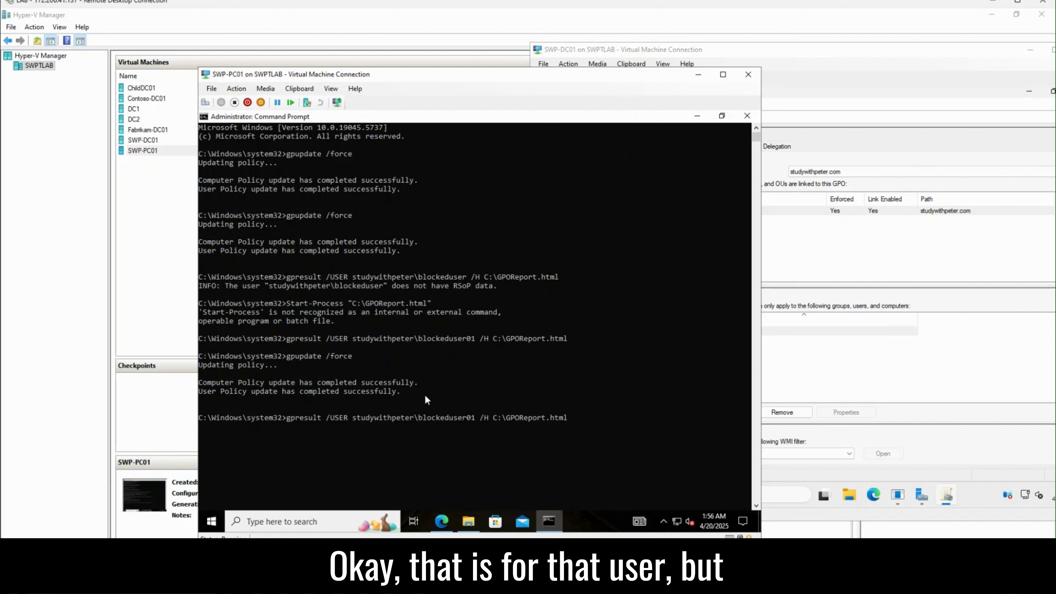
{"action": "key", "text": "Right"}
{"action": "key", "text": "Right"}
{"action": "key", "text": "Right"}
{"action": "key", "text": "Right"}
{"action": "key", "text": "Right"}
{"action": "key", "text": "Right"}
{"action": "key", "text": "Right"}
{"action": "key", "text": "Right"}
{"action": "key", "text": "Right"}
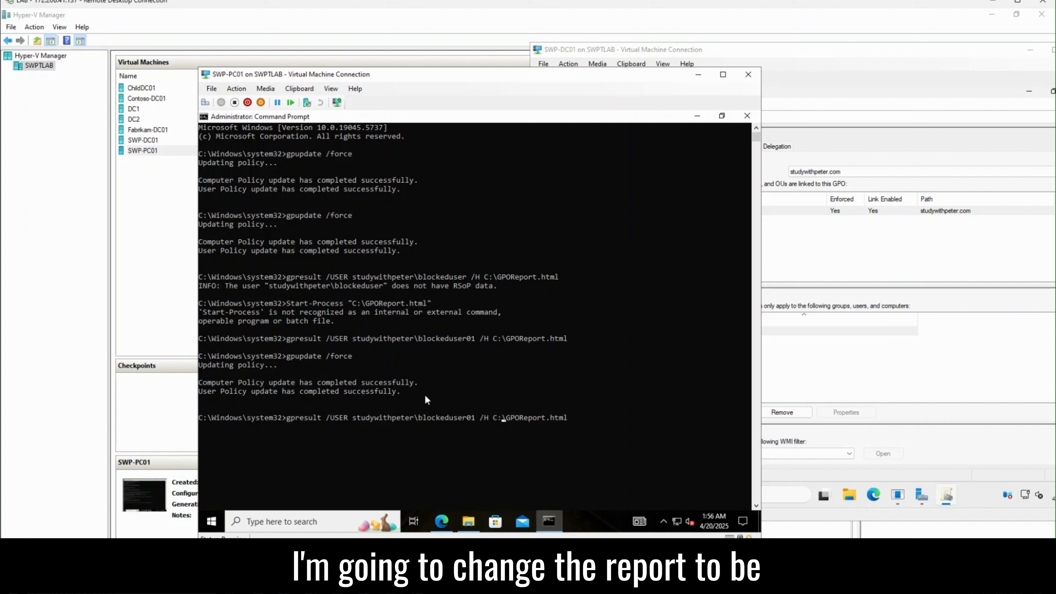
{"action": "key", "text": "Right"}
{"action": "key", "text": "Right"}
{"action": "key", "text": "Right"}
{"action": "key", "text": "Right"}
{"action": "key", "text": "Right"}
{"action": "key", "text": "Right"}
{"action": "type", "text": "01"}
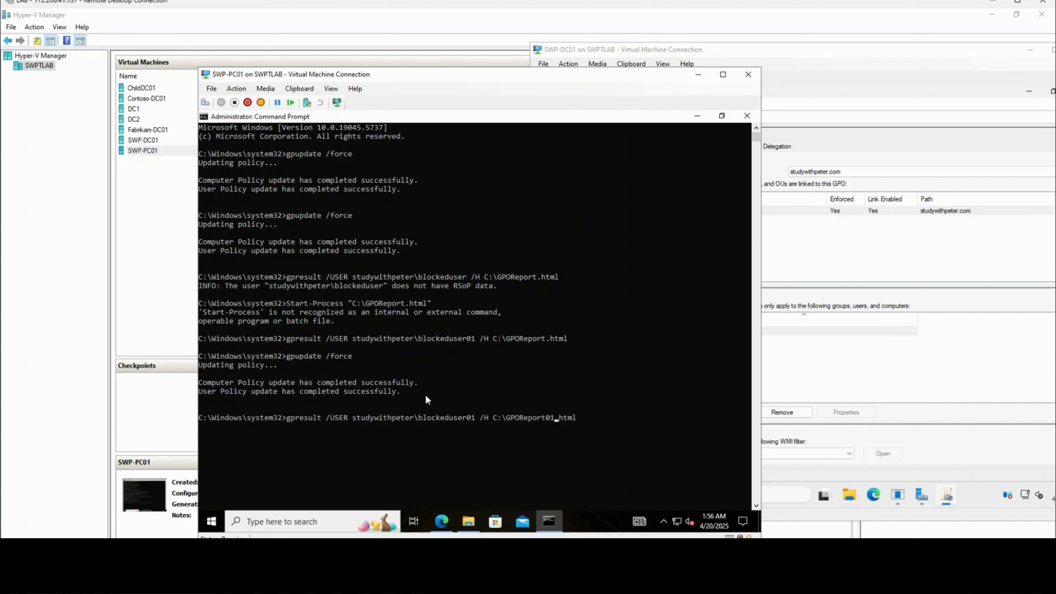
{"action": "key", "text": "Return"}
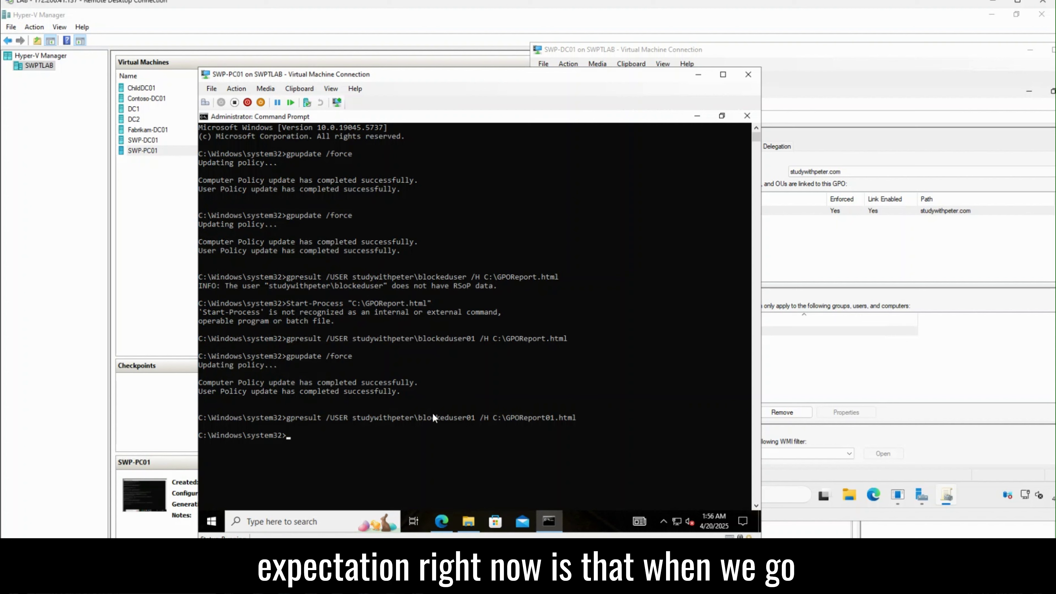
{"action": "left_click", "coordinate": [442, 522]}
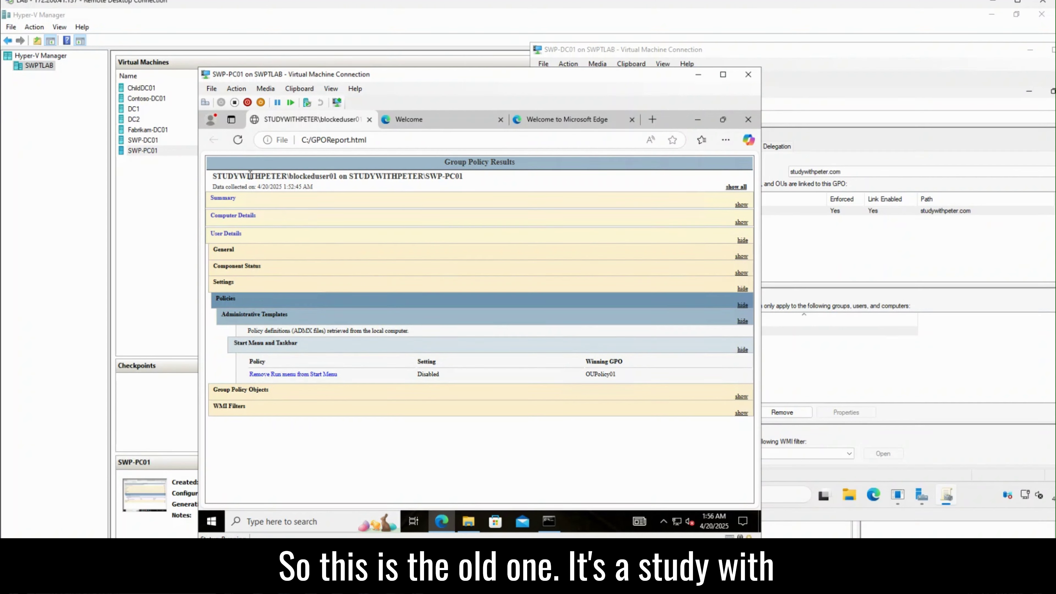
Step: Open GPOReport01.html from the C: drive in Edge and collapse all its sections
{"action": "left_click_drag", "start_coordinate": [213, 176], "coordinate": [465, 179]}
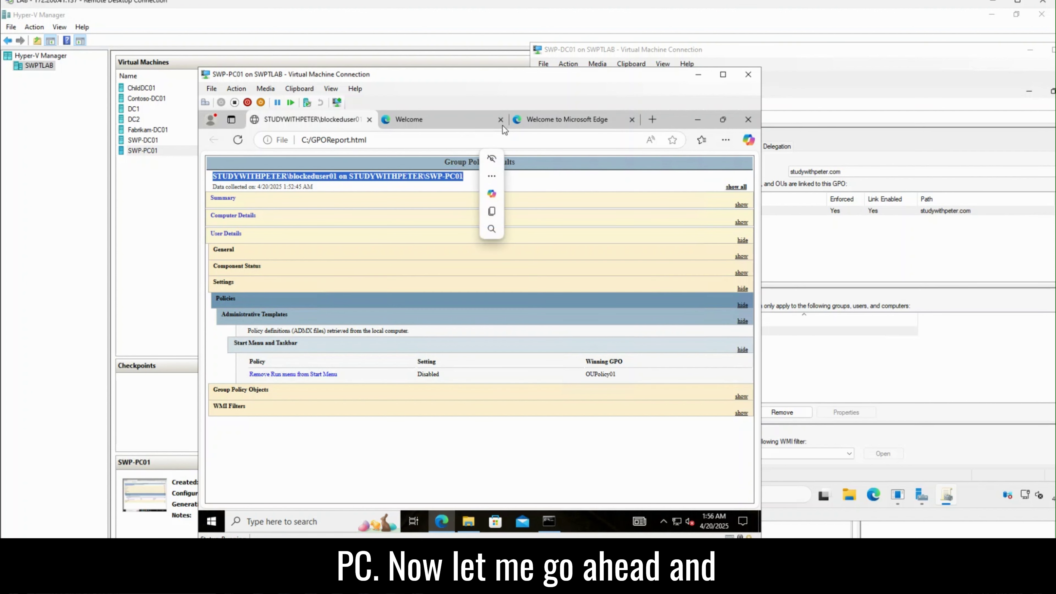
{"action": "left_click", "coordinate": [468, 521]}
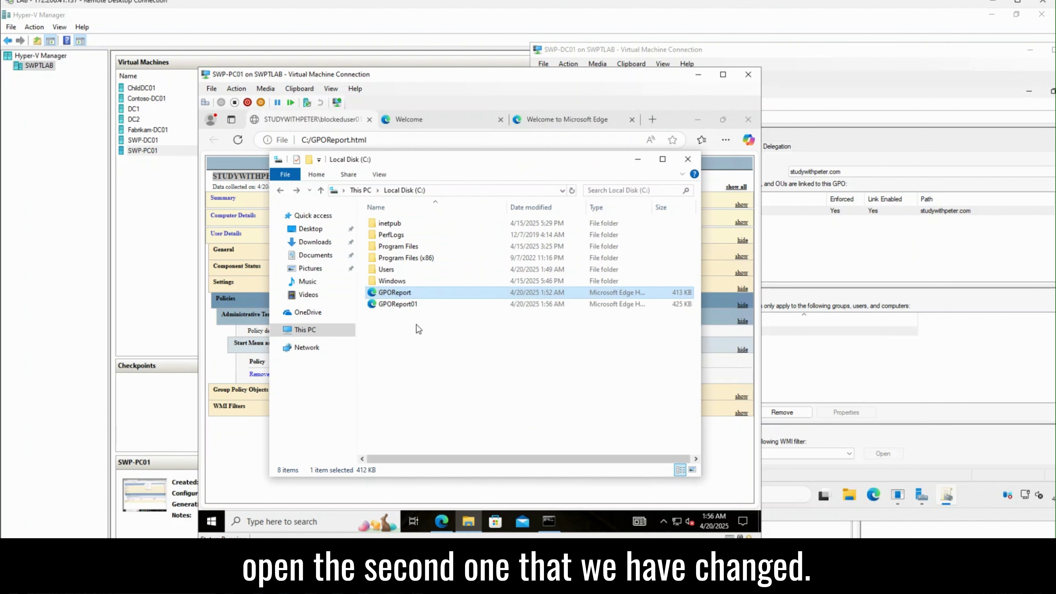
{"action": "double_click", "coordinate": [404, 305]}
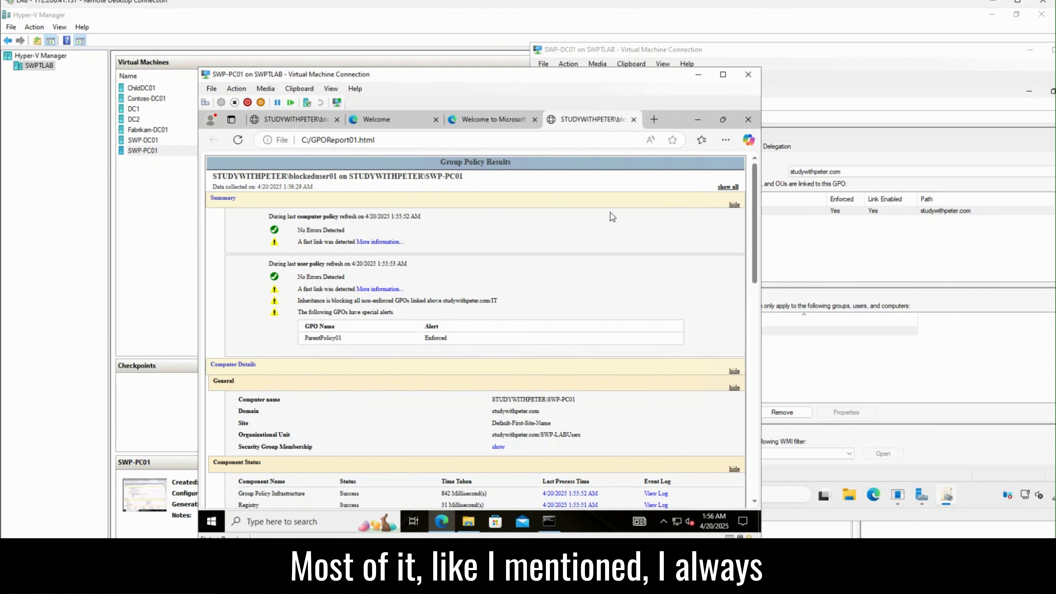
{"action": "left_click", "coordinate": [729, 187]}
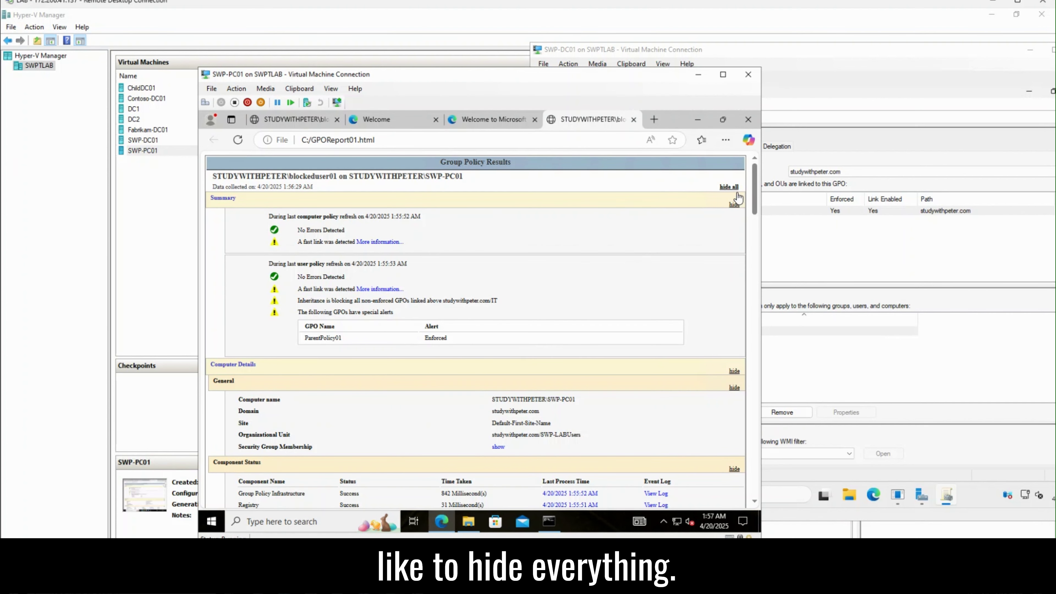
{"action": "left_click", "coordinate": [732, 187]}
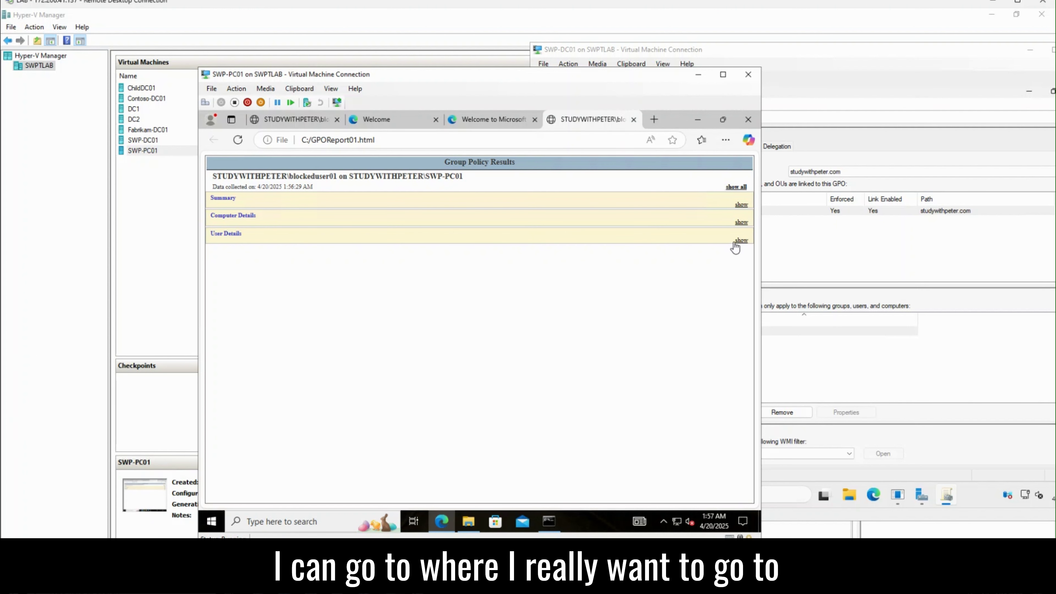
Step: Compare with the old report, then expand GPOReport01's User Details > Policies > Administrative Templates > Start Menu and Taskbar
{"action": "left_click_drag", "start_coordinate": [216, 176], "coordinate": [461, 177]}
{"action": "left_click", "coordinate": [291, 119]}
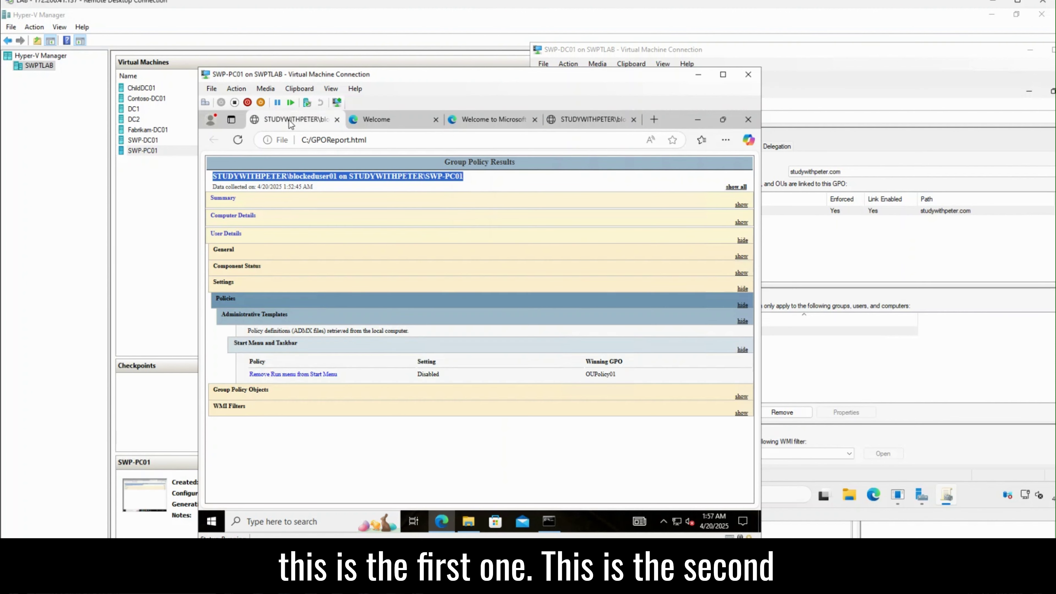
{"action": "left_click", "coordinate": [584, 119]}
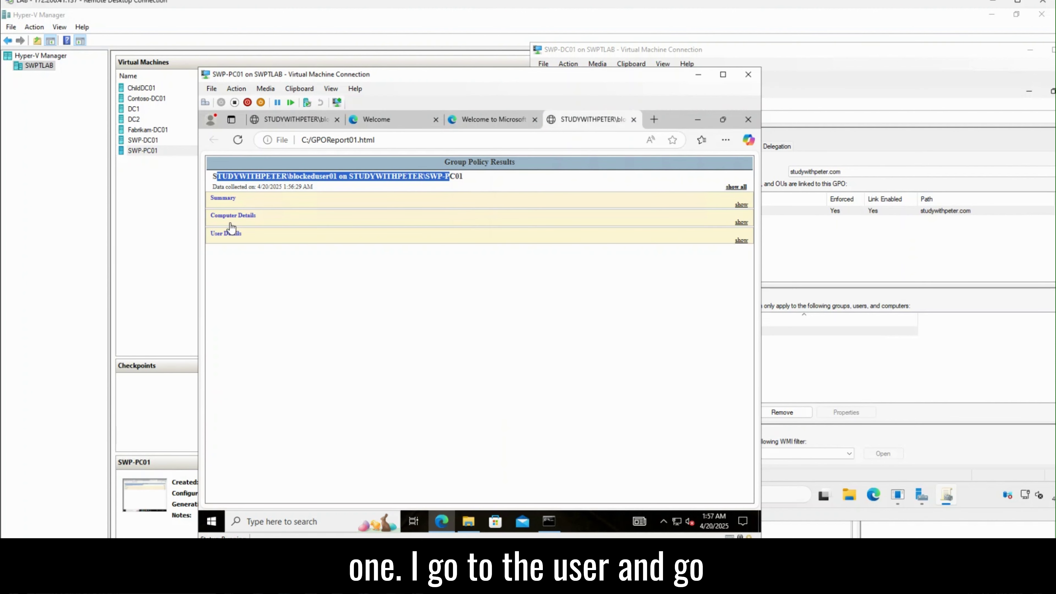
{"action": "left_click", "coordinate": [227, 235]}
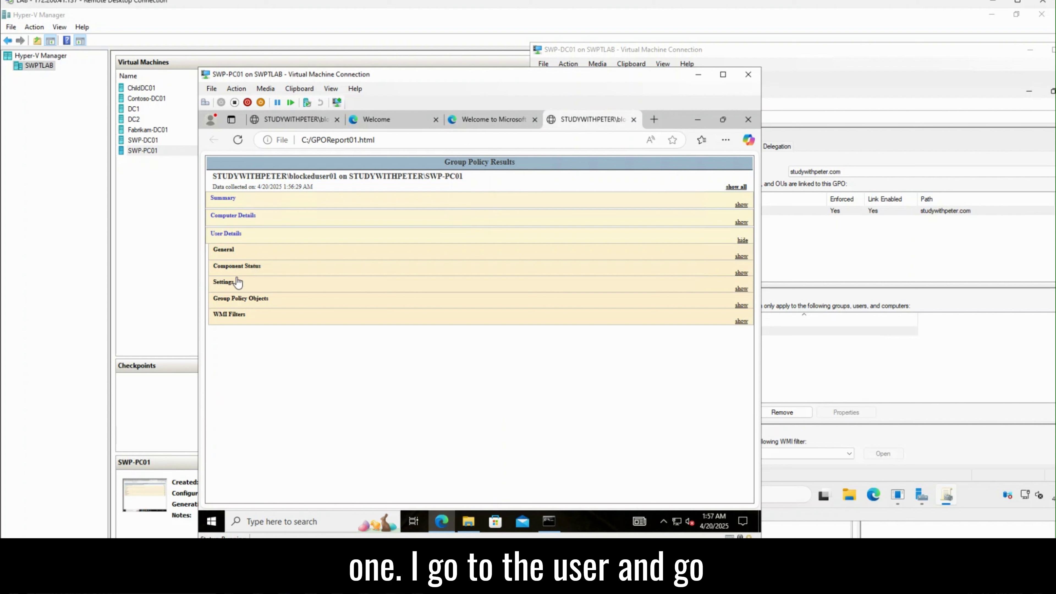
{"action": "left_click", "coordinate": [233, 285]}
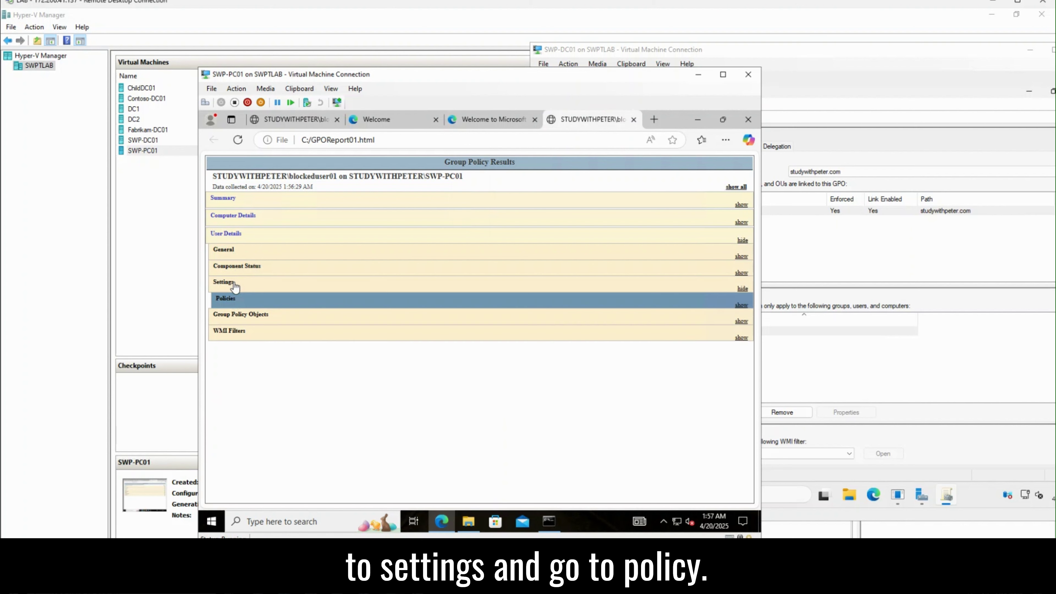
{"action": "left_click", "coordinate": [248, 305]}
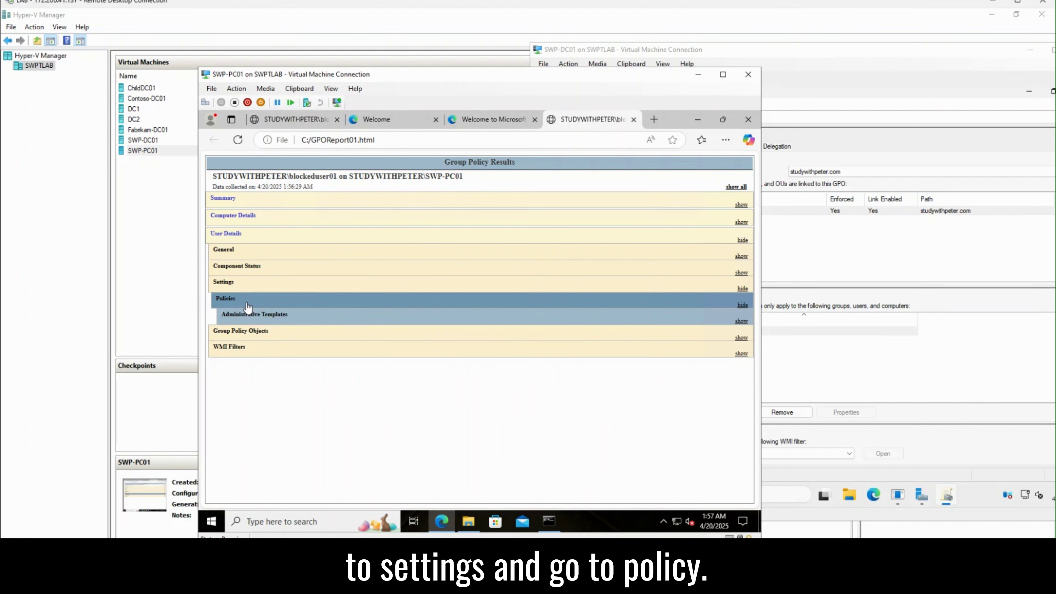
{"action": "left_click", "coordinate": [251, 316]}
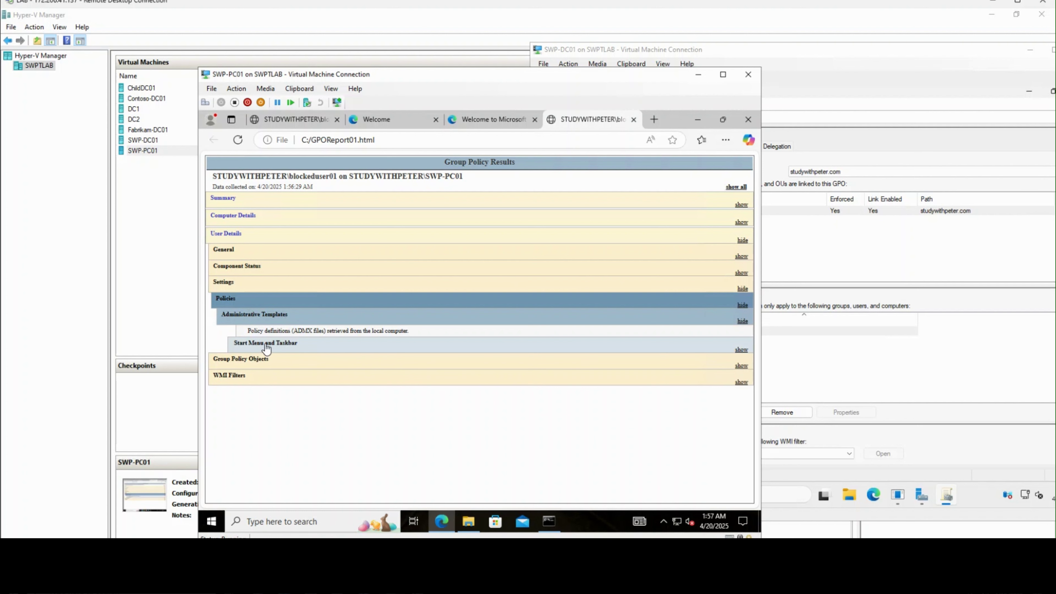
{"action": "left_click", "coordinate": [267, 348]}
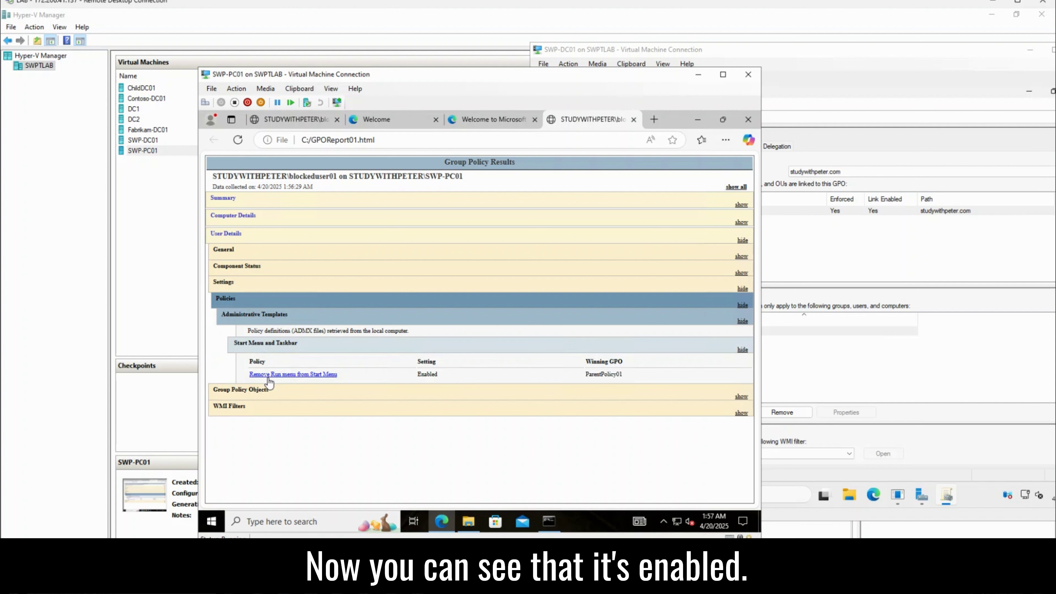